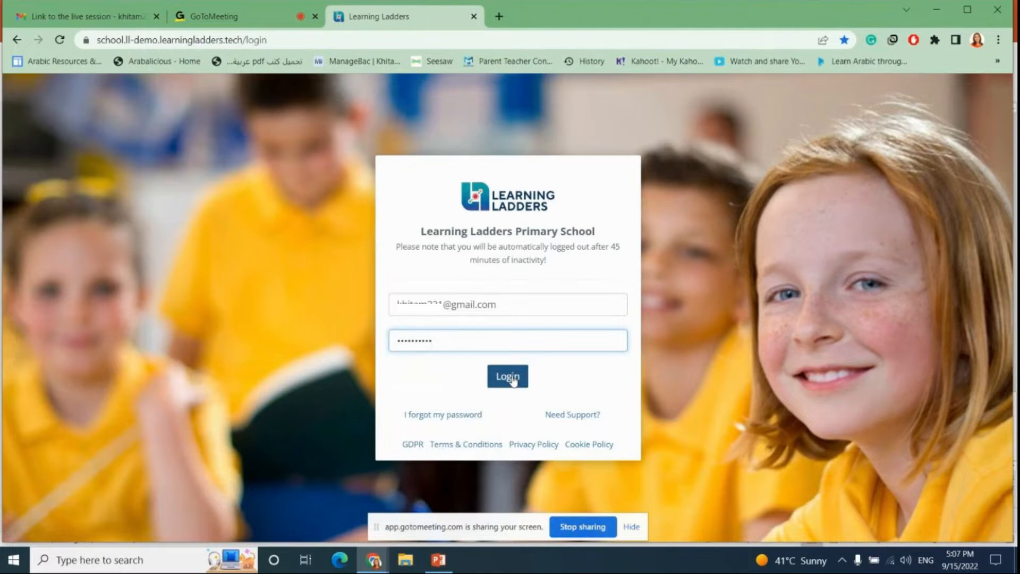
Step: Log in to the school account and dismiss the new-teacher welcome pop-up
click(511, 378)
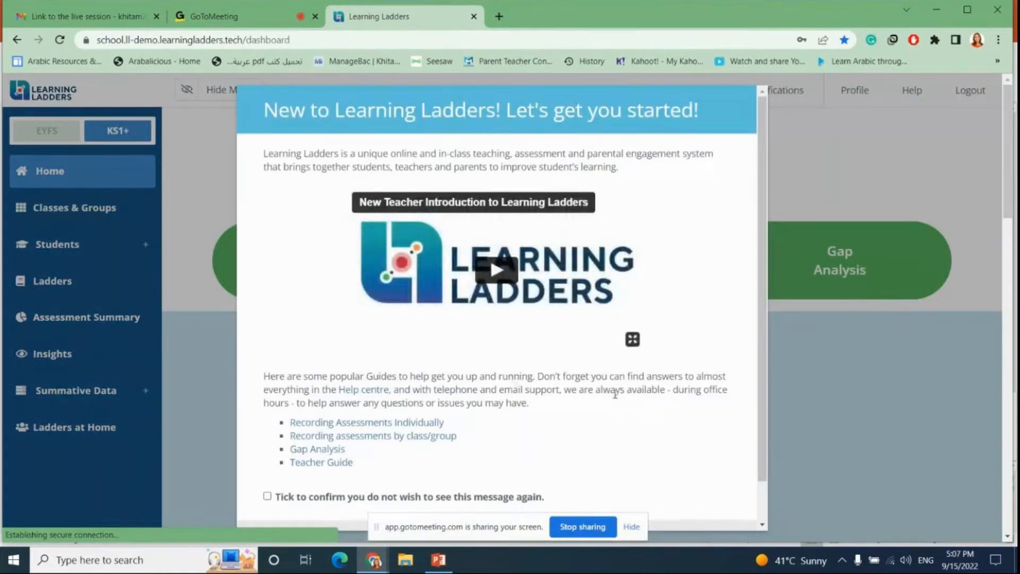
scroll(590, 452, down, 1)
click(590, 504)
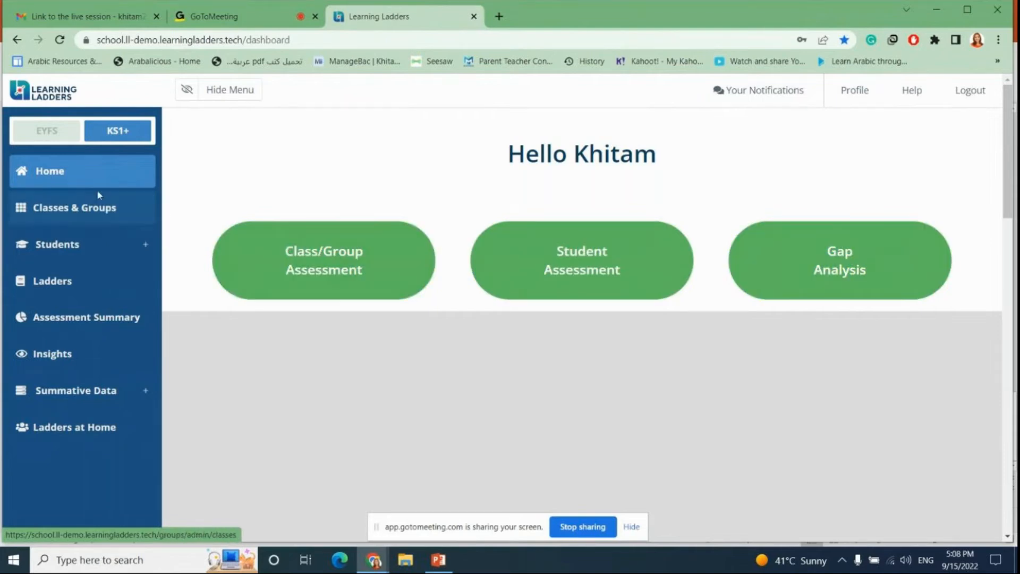
Step: Open the Class Assessment page from Classes & Groups
click(86, 220)
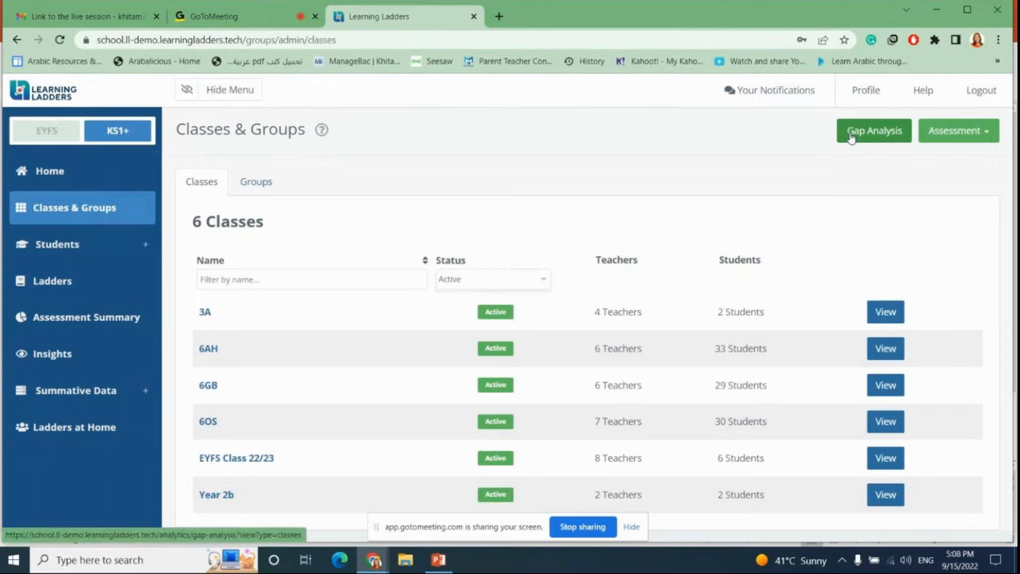
click(956, 137)
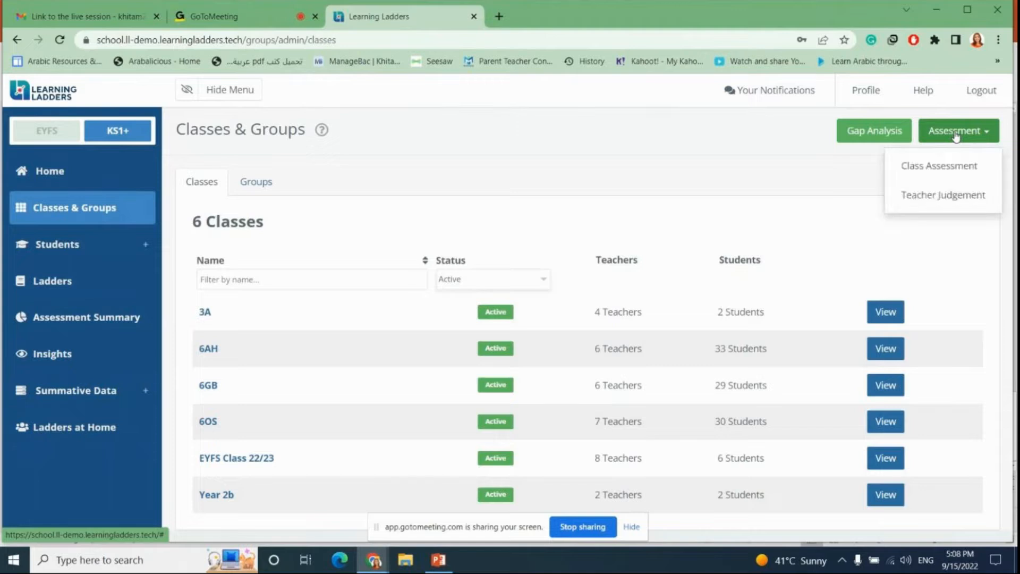
click(939, 169)
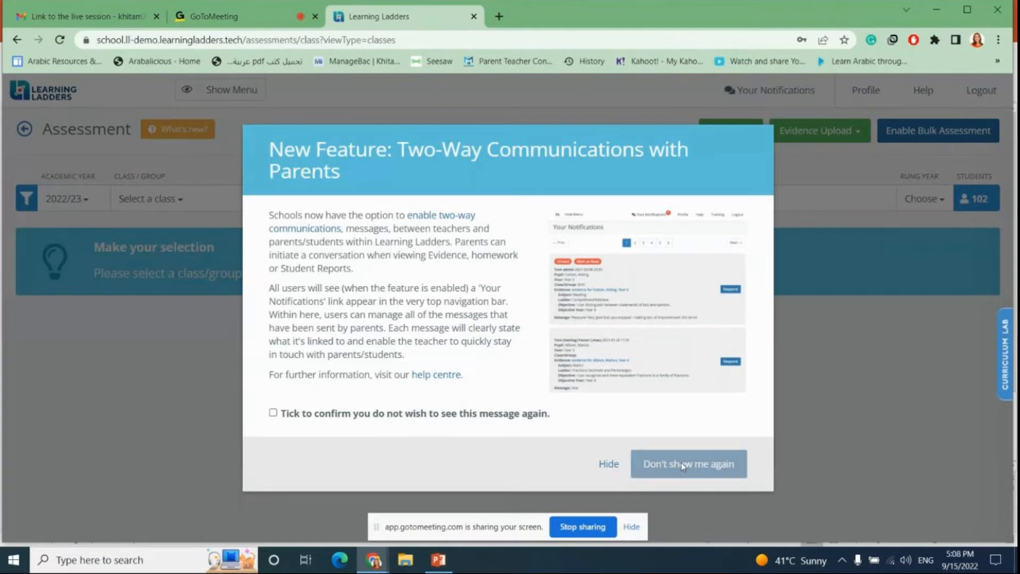
Step: Hide the two new-feature announcement pop-ups
click(608, 464)
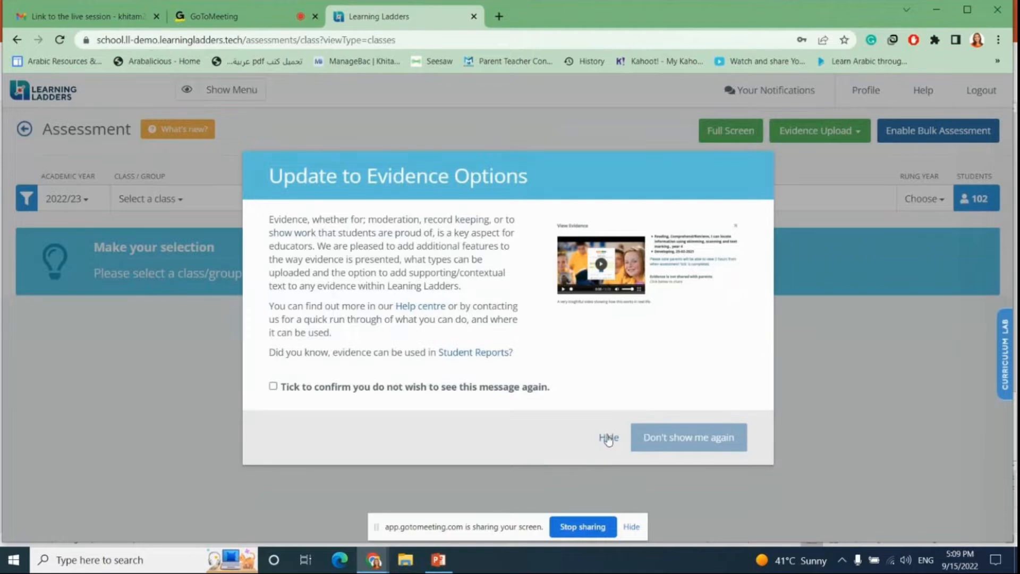
click(608, 437)
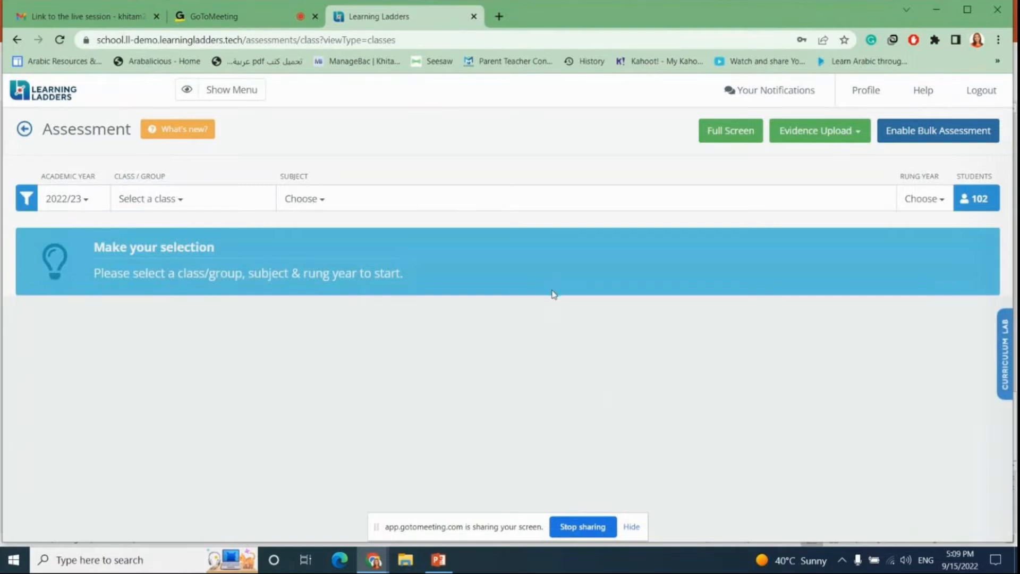
Step: Filter the assessment to academic year 2020/21 and class 4OS
click(91, 202)
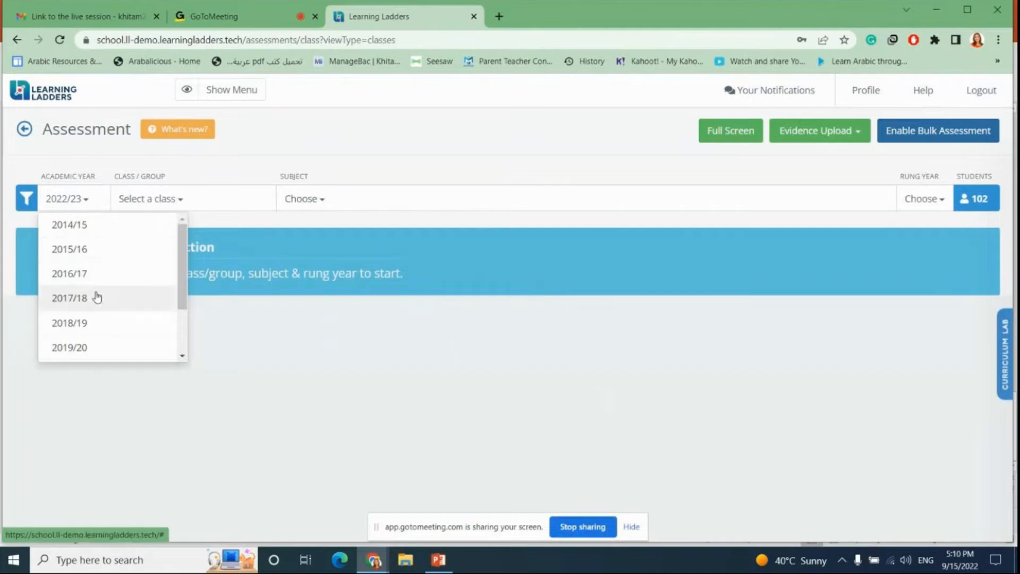
scroll(96, 296, down, 2)
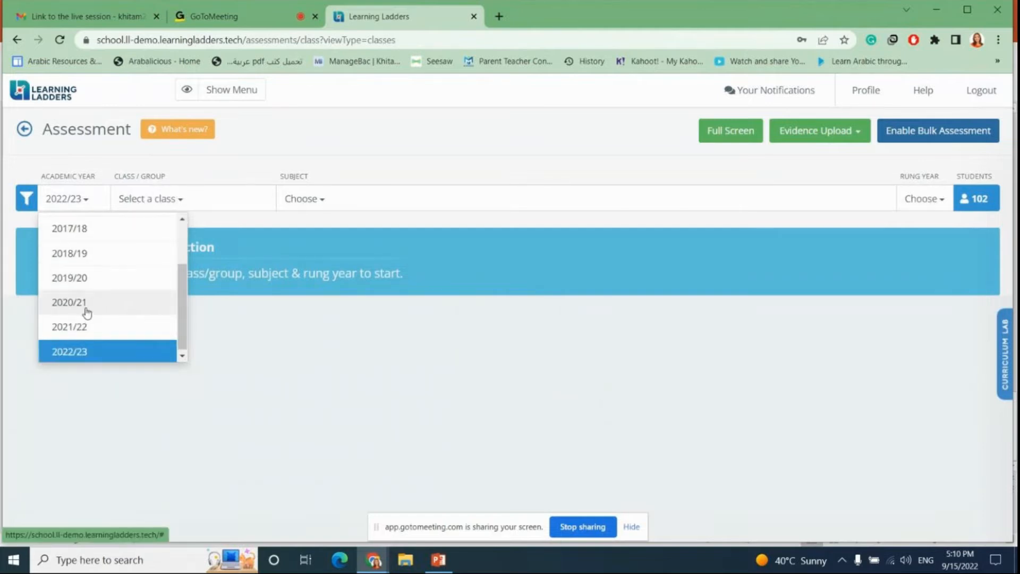
click(83, 308)
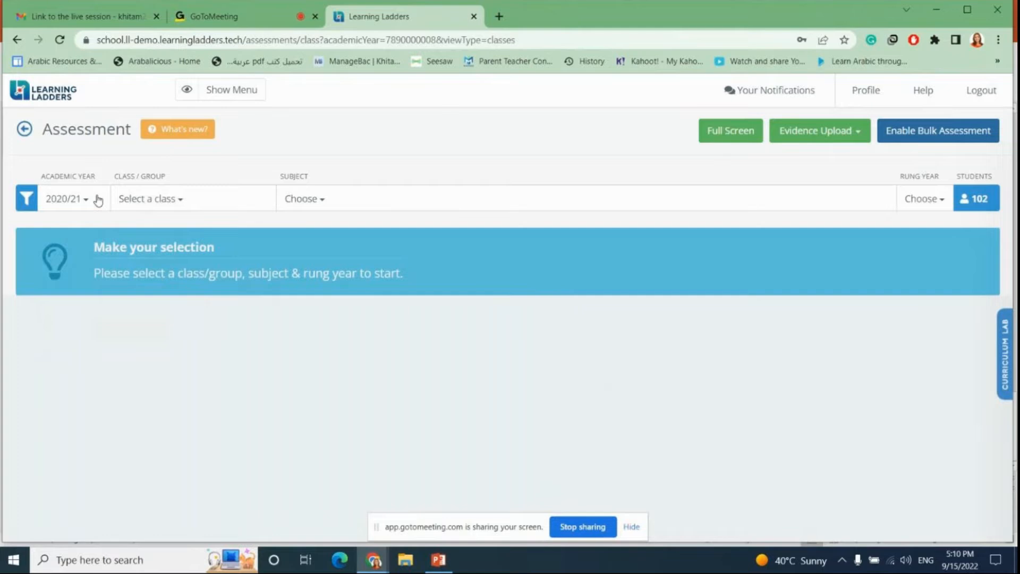
click(179, 201)
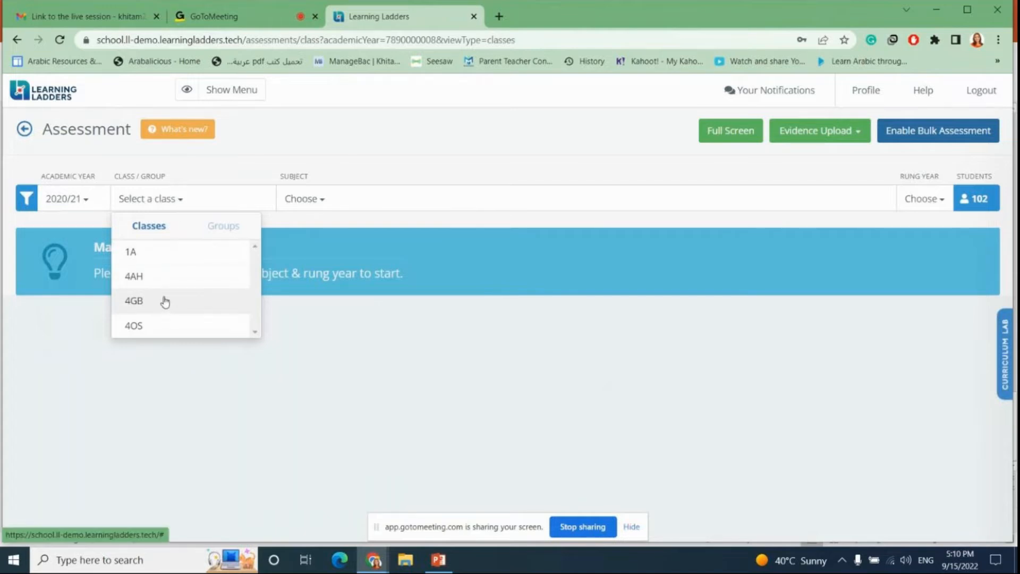
click(154, 334)
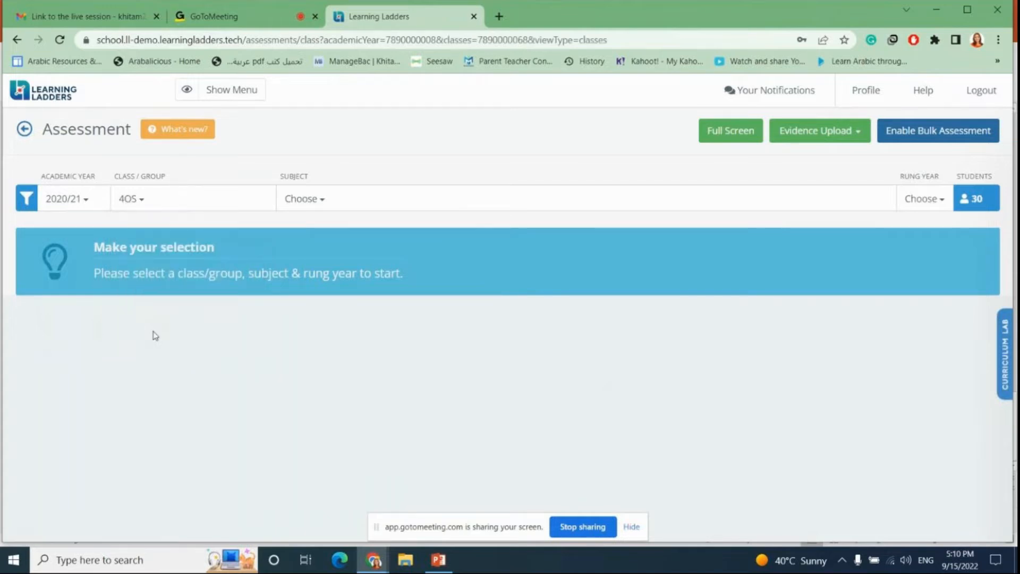
Step: Browse the subject list and choose Reading as the subject
click(380, 200)
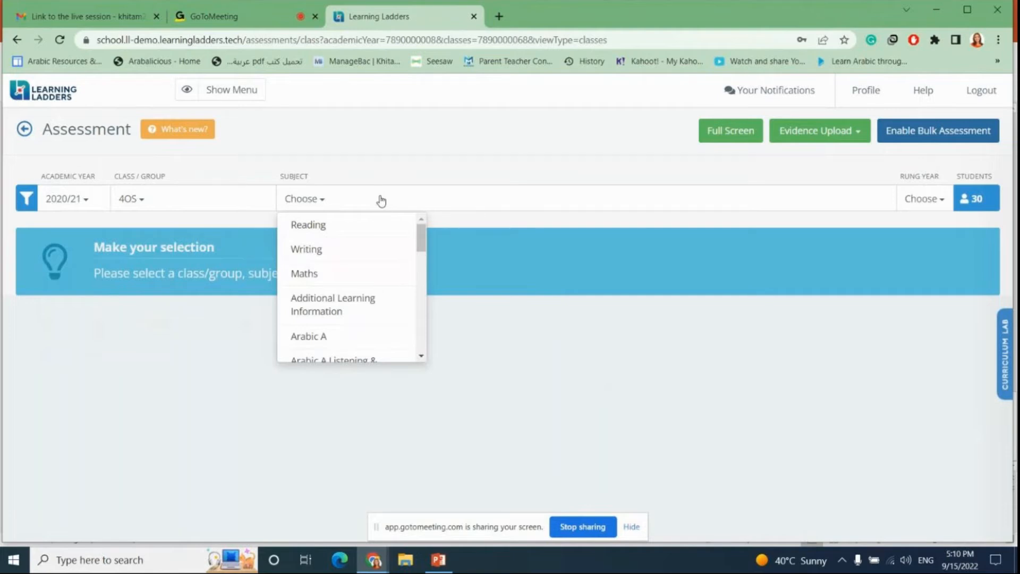
click(422, 356)
click(421, 358)
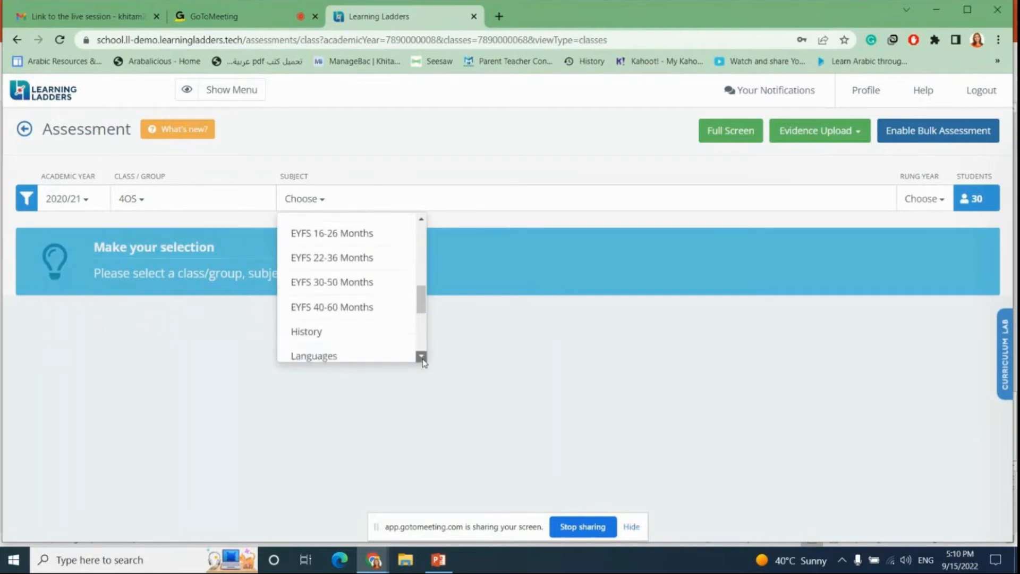
click(422, 222)
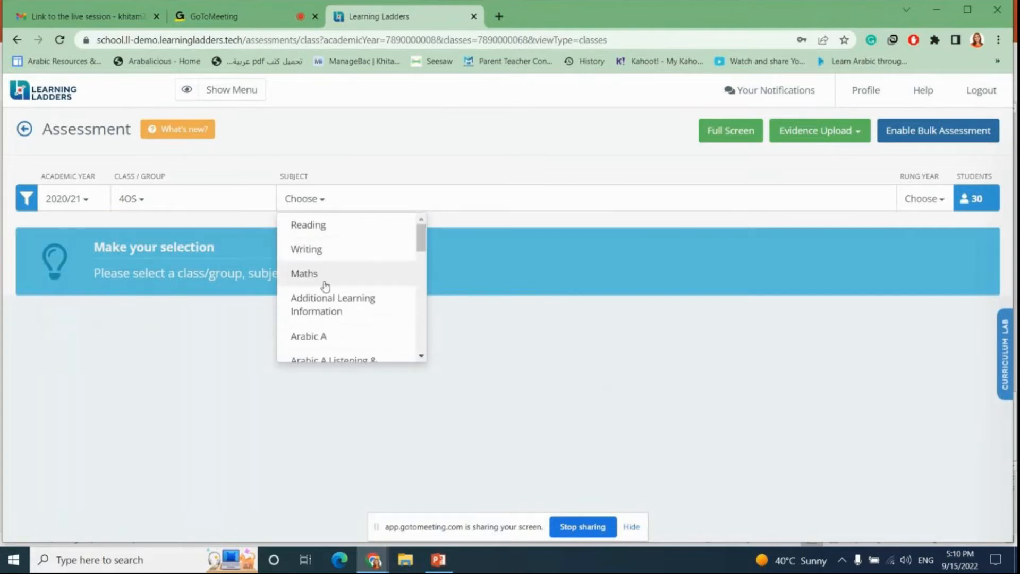
scroll(324, 284, down, 2)
scroll(326, 285, down, 3)
scroll(325, 285, up, 5)
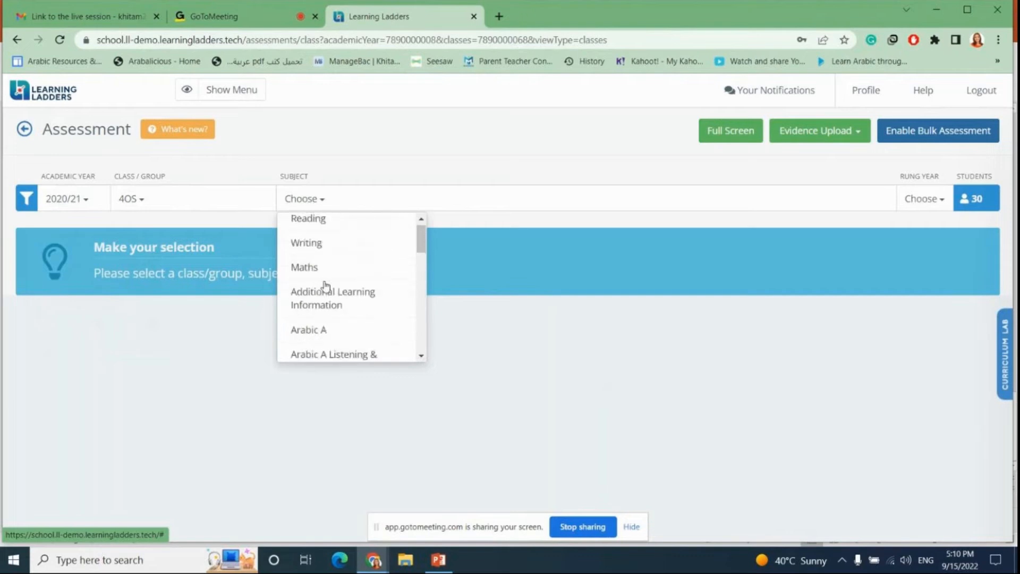
click(318, 226)
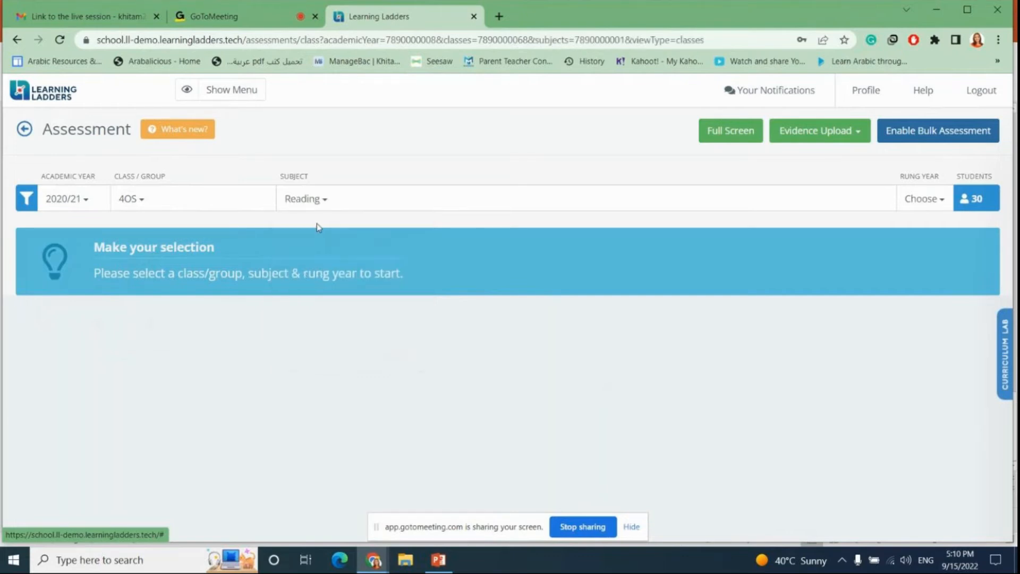
Step: Set the rung year to Year 4 Rungs and scroll across the reading ladder assessments
click(930, 202)
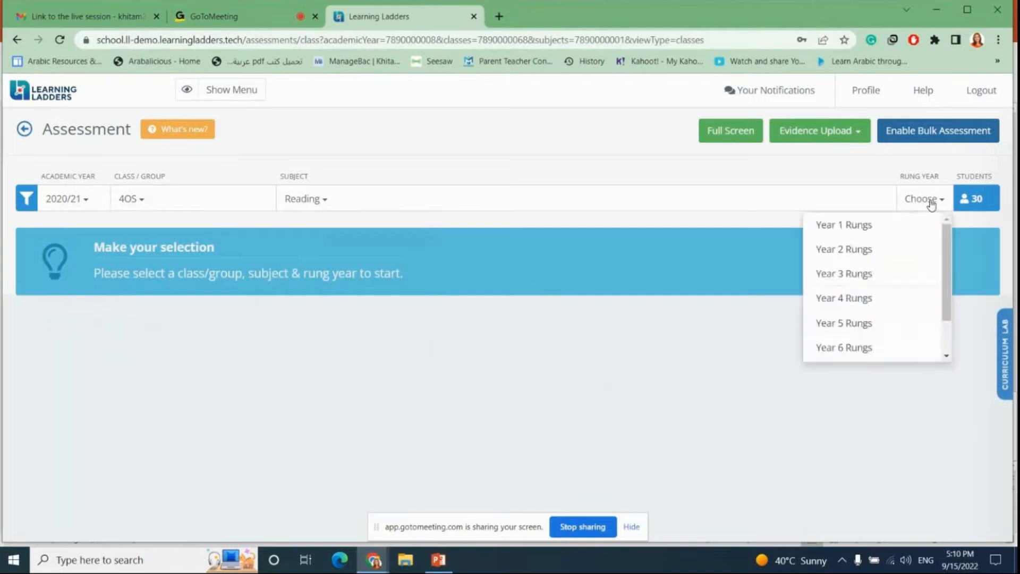
click(858, 354)
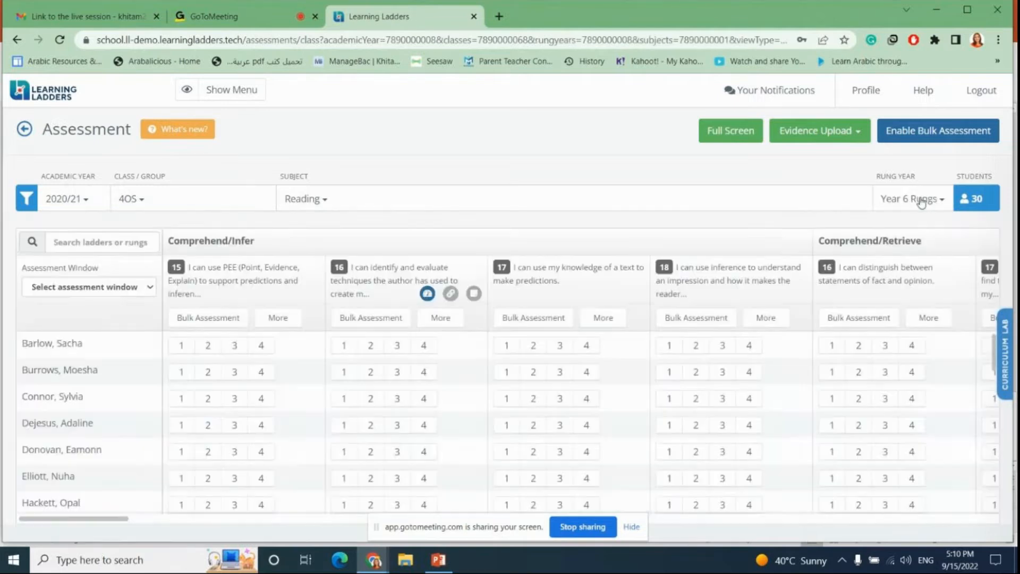
click(920, 202)
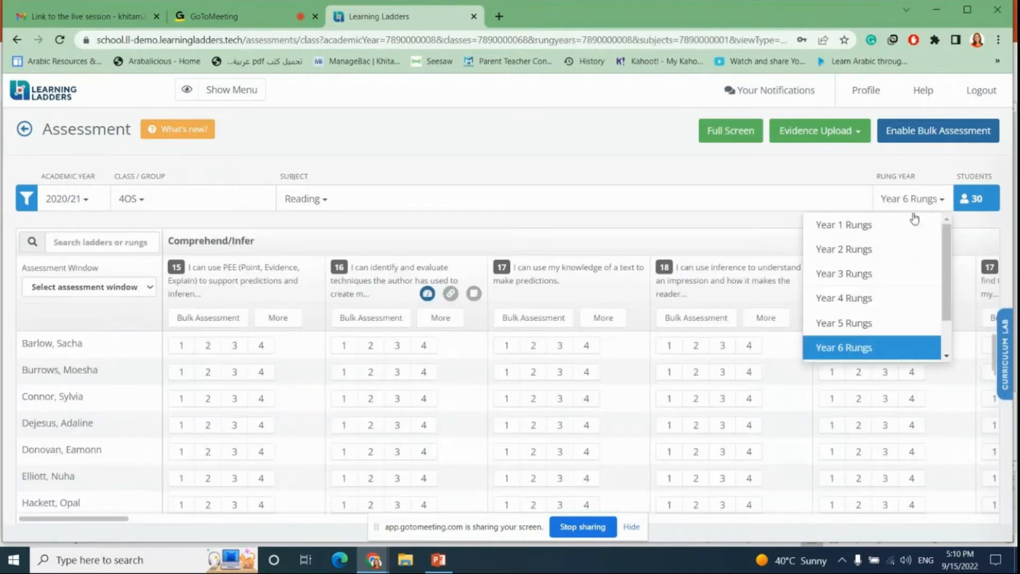
click(859, 298)
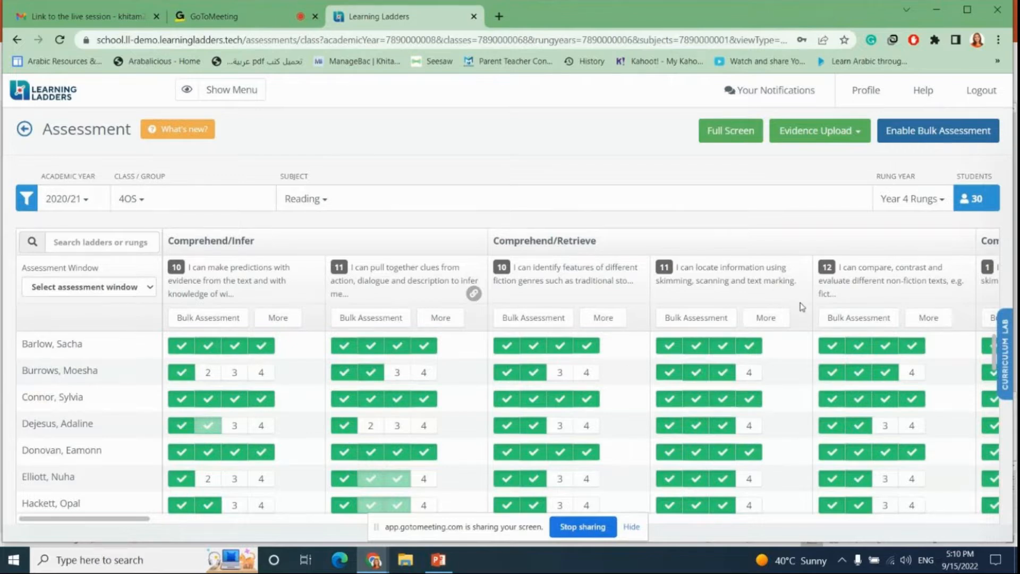
scroll(802, 307, right, 2)
scroll(802, 306, right, 10)
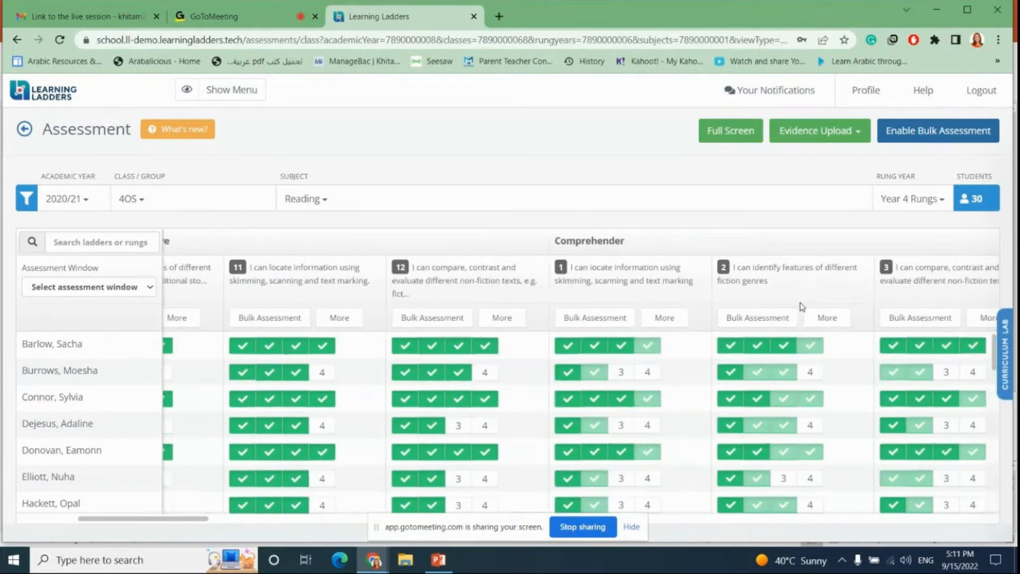
Step: Go back to Classes & Groups and reopen the Class Assessment page
key(alt+Left)
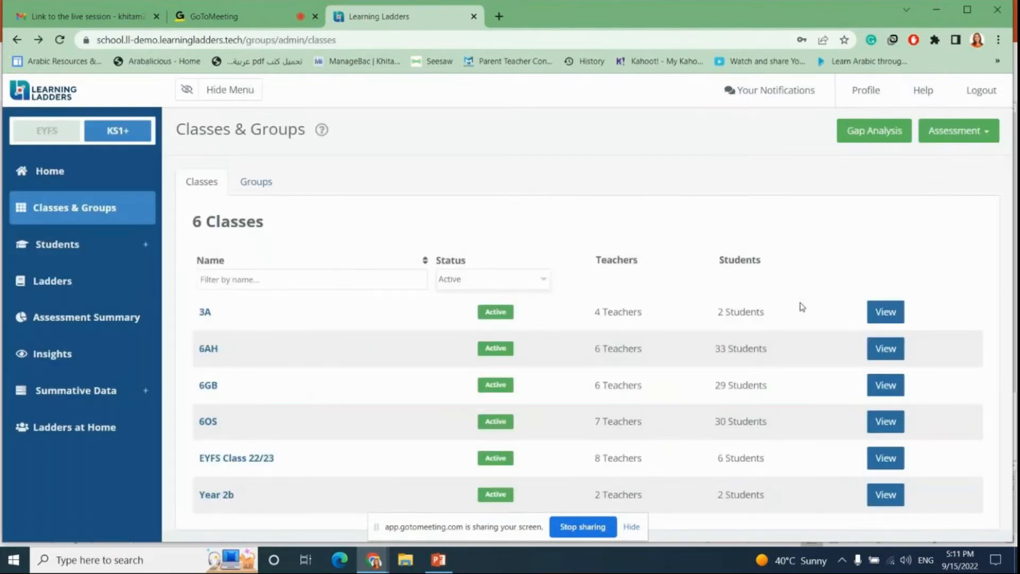
click(962, 133)
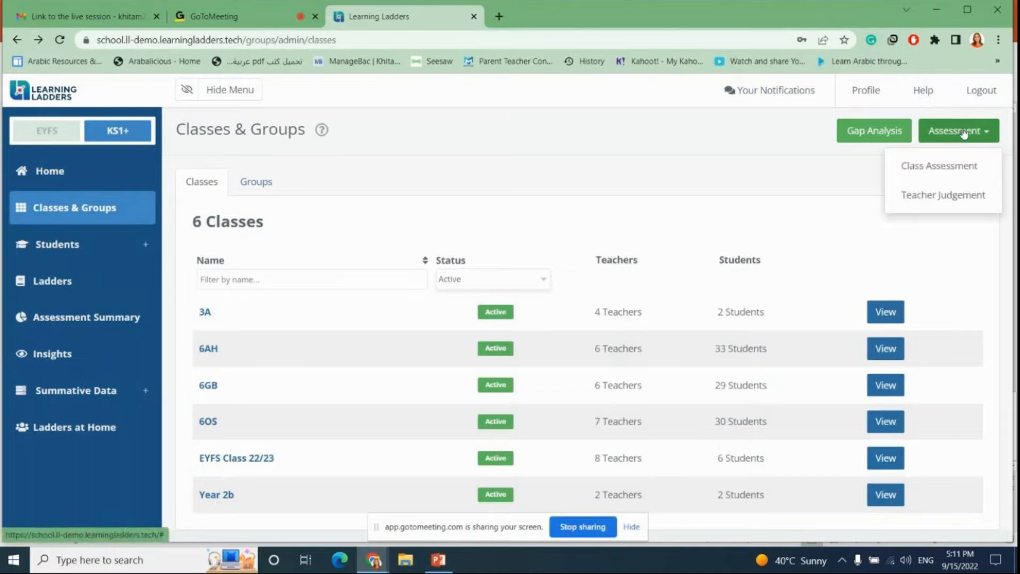
click(959, 168)
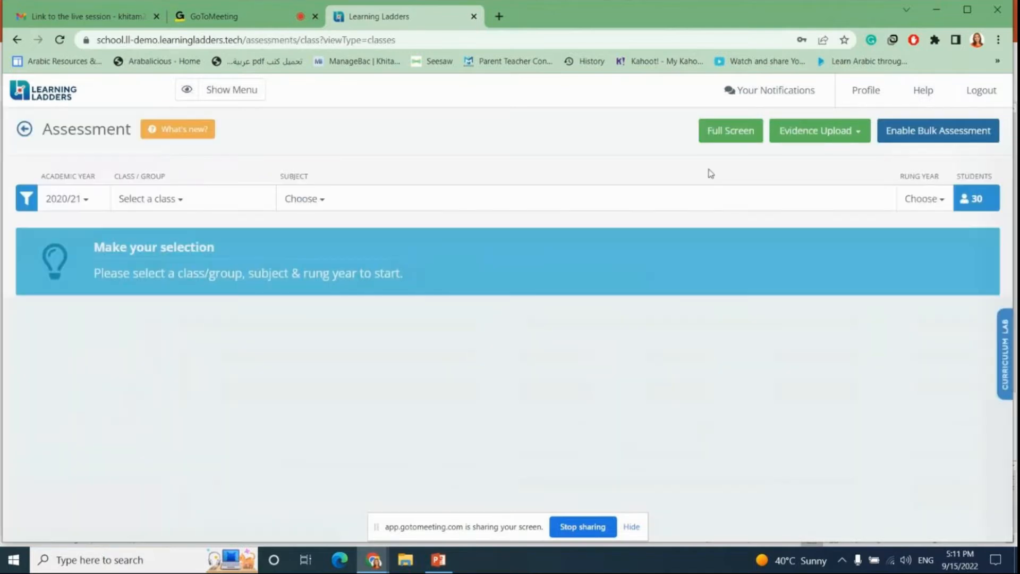
Step: Filter the assessment to academic year 2021/22 and class 5OS
click(92, 206)
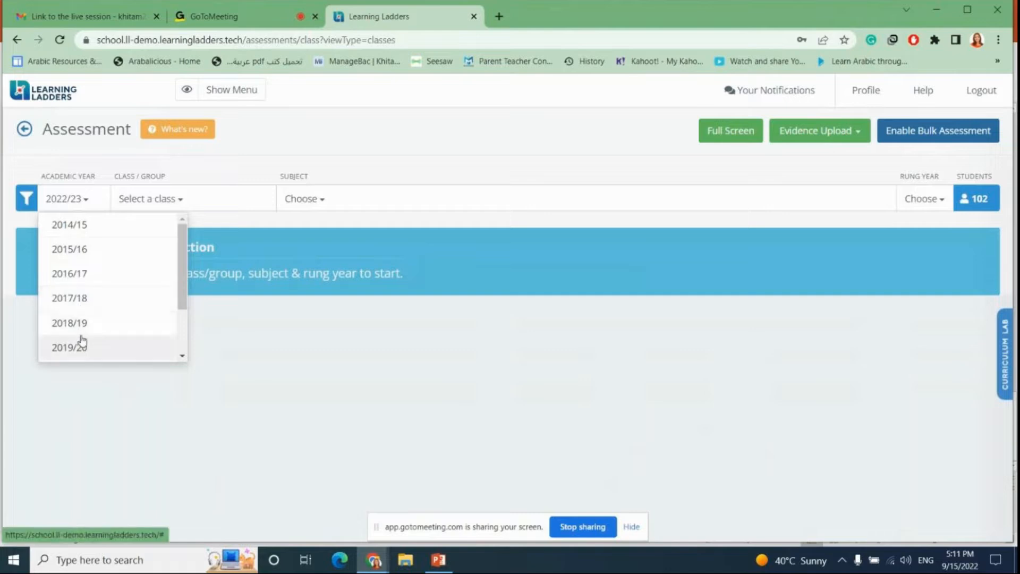
scroll(87, 330, down, 2)
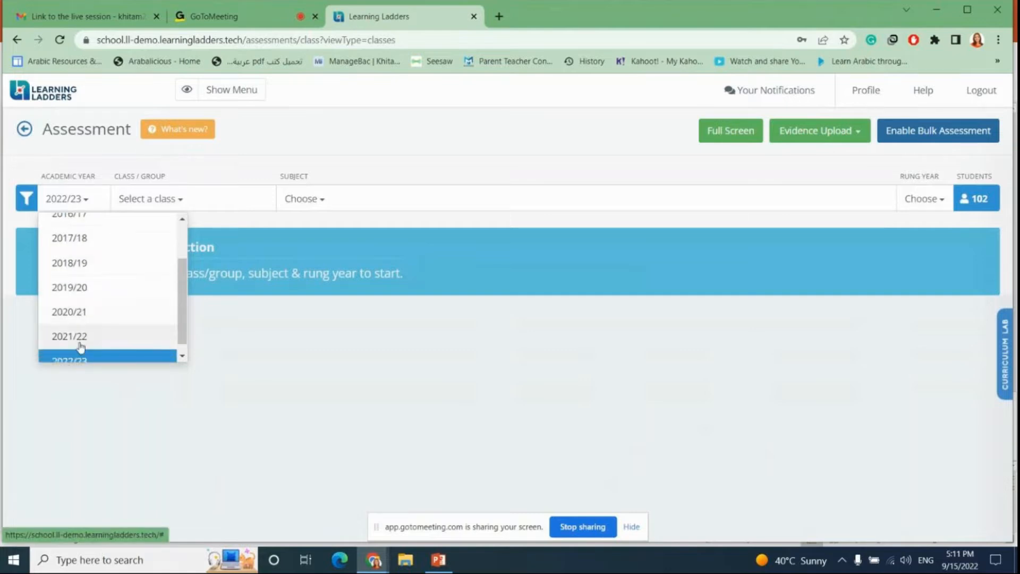
click(84, 337)
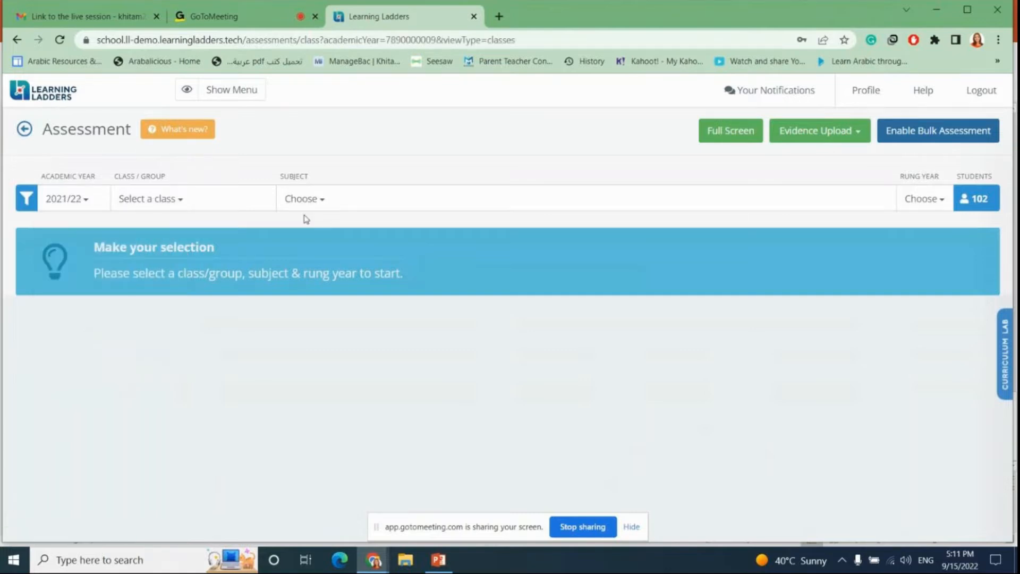
click(193, 209)
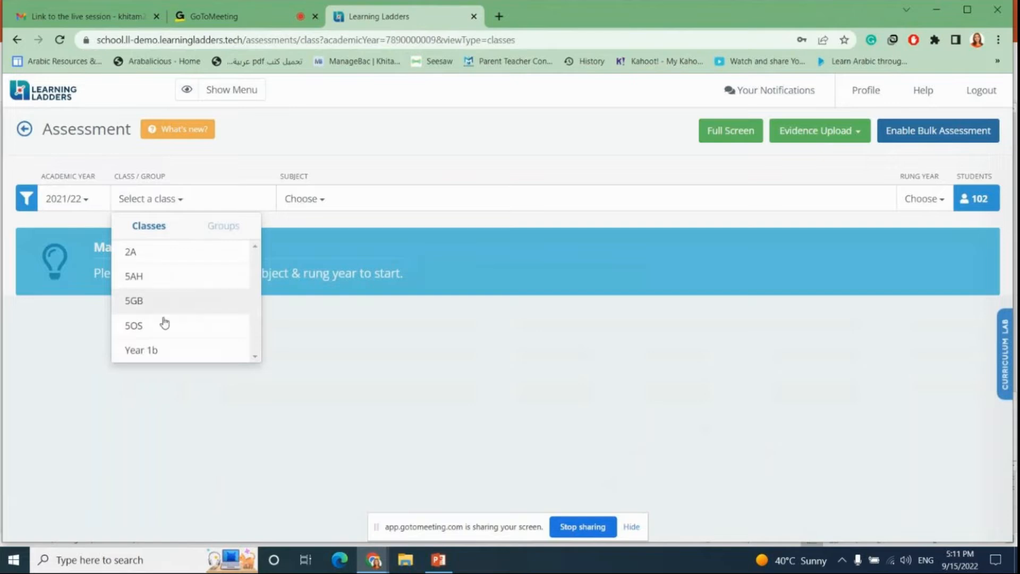
click(84, 204)
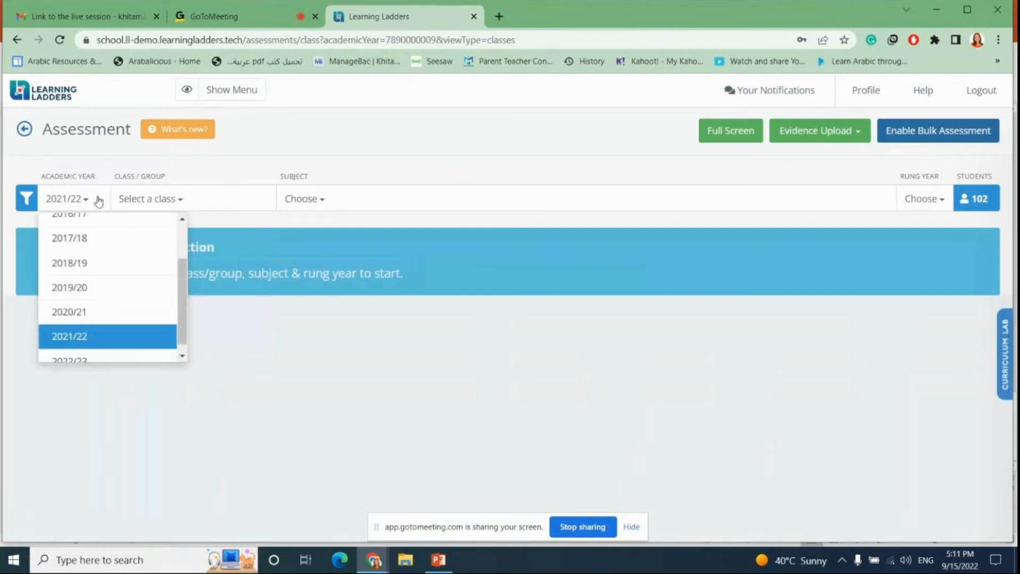
click(153, 202)
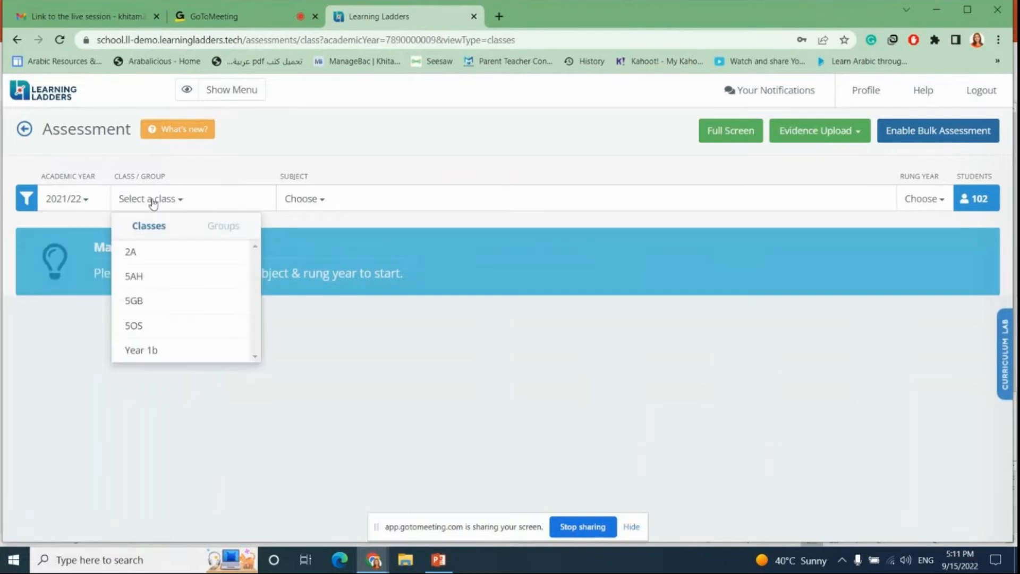
click(146, 326)
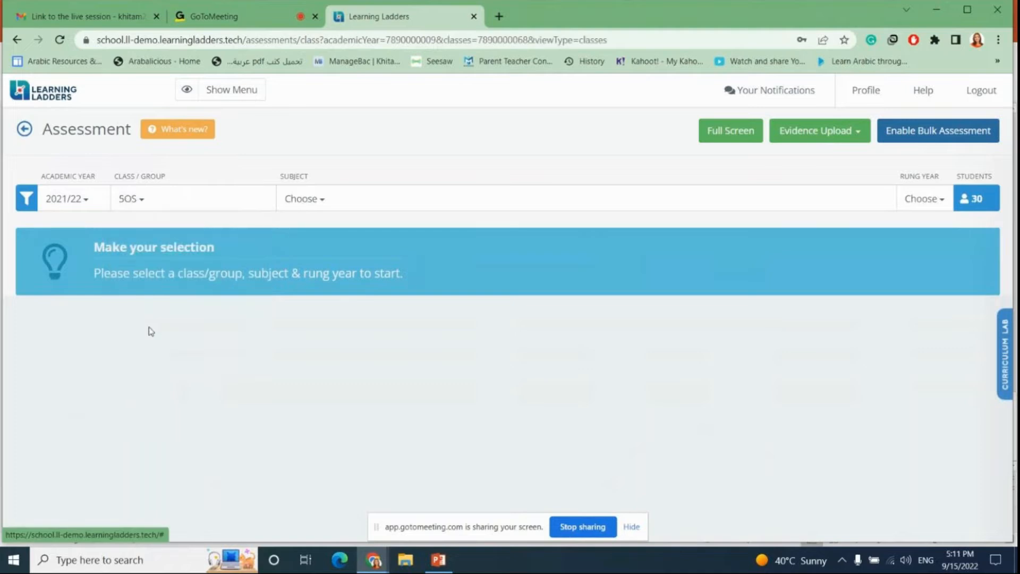
Step: Set the subject to Reading and the rung year to Year 5 Rungs
click(377, 197)
click(349, 230)
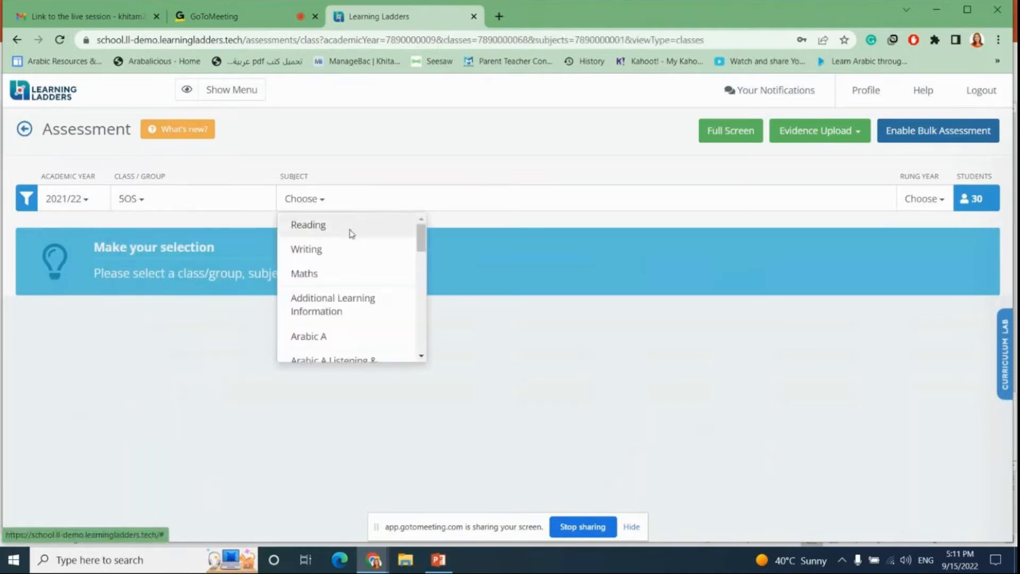
click(921, 204)
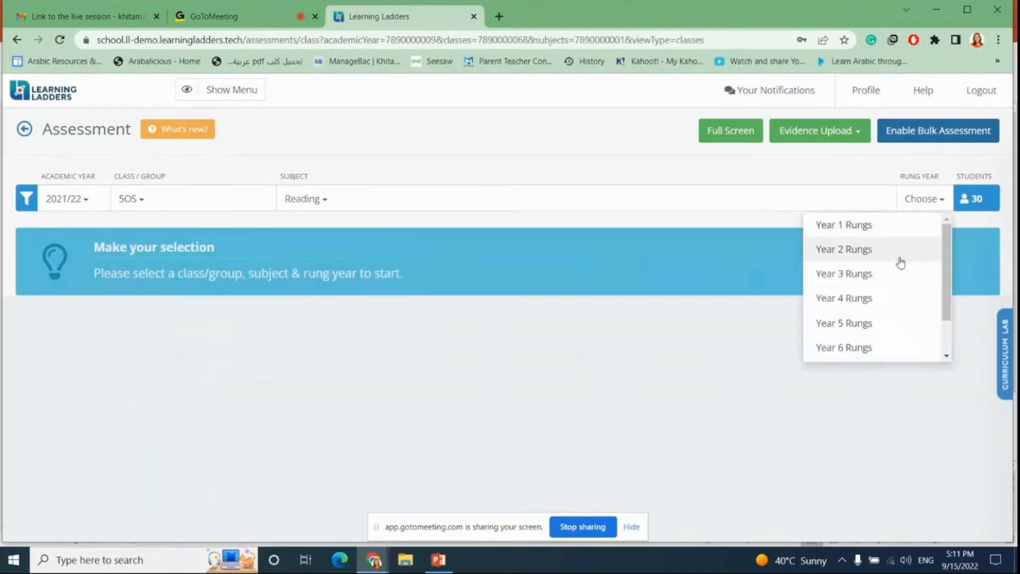
click(862, 323)
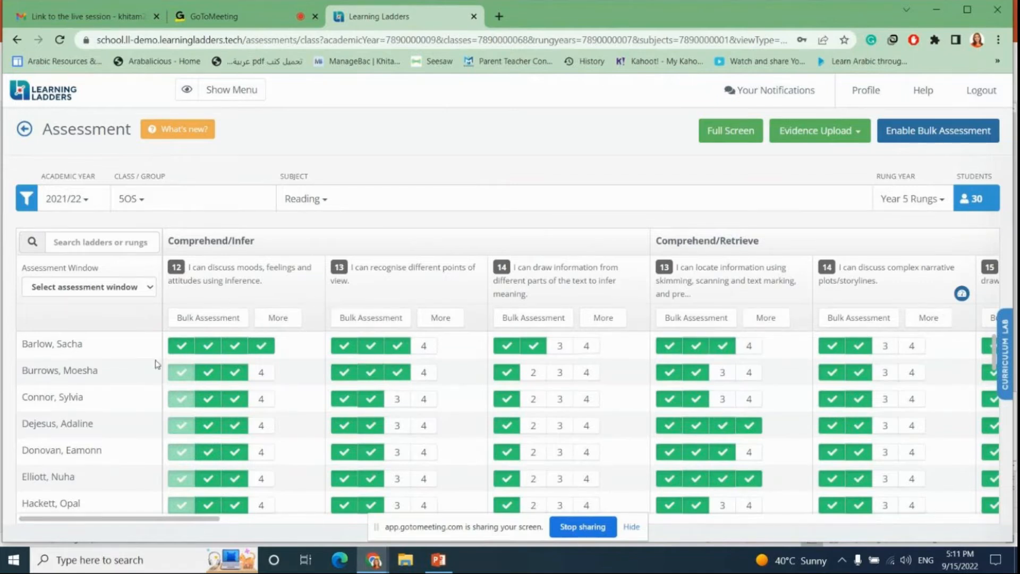
Step: Search the ladders and rungs for selling, then clear the search
scroll(74, 361, down, 10)
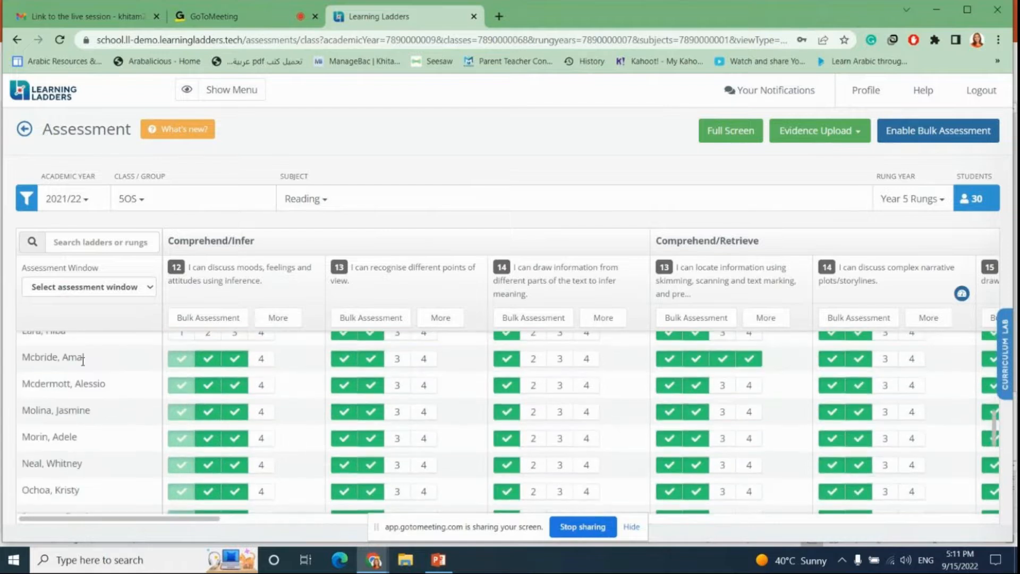
scroll(99, 374, up, 10)
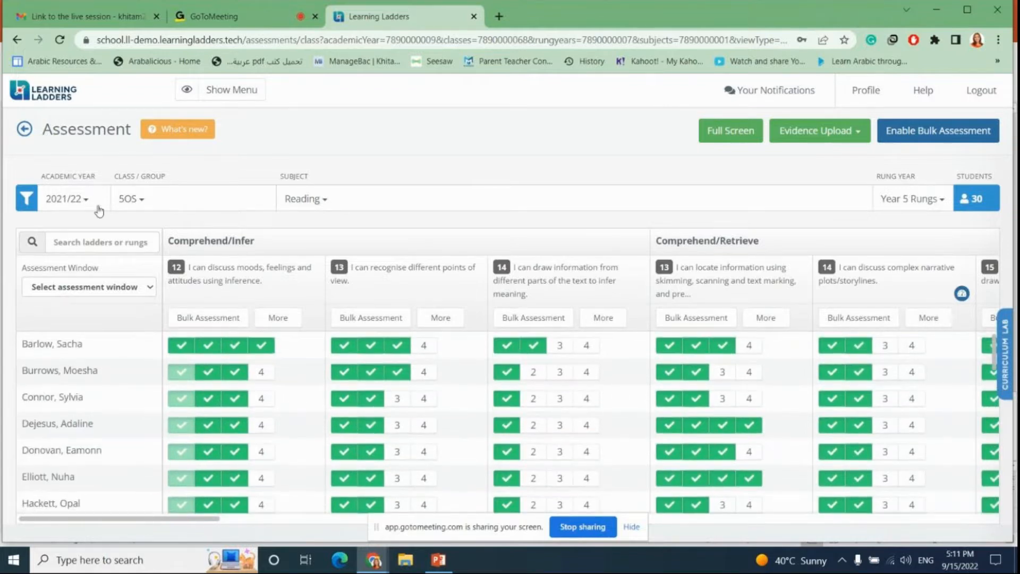
click(86, 242)
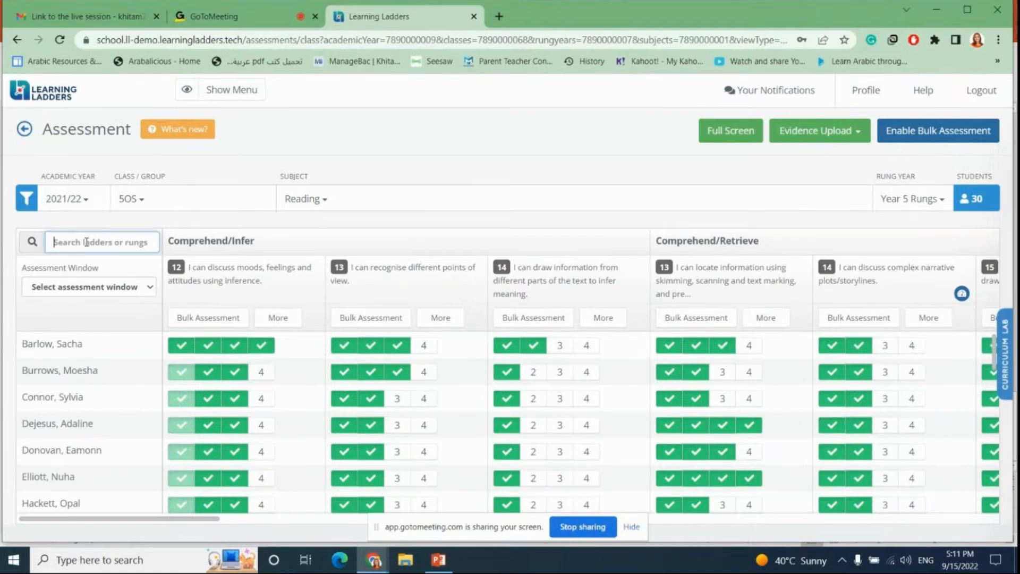
text(selling)
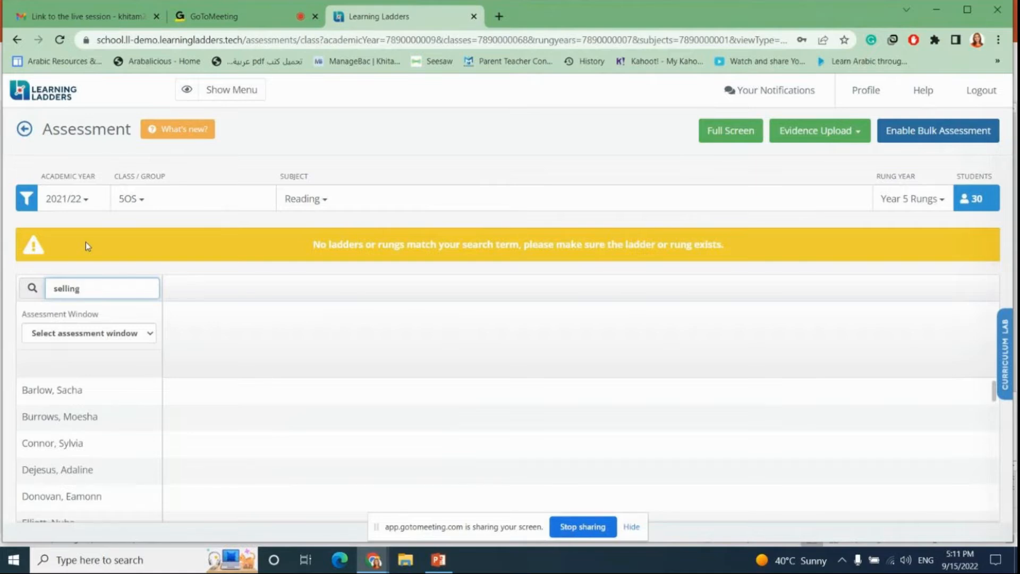
key(BackSpace)
key(BackSpace)
key(BackSpace)
key(BackSpace)
key(BackSpace)
key(BackSpace)
key(BackSpace)
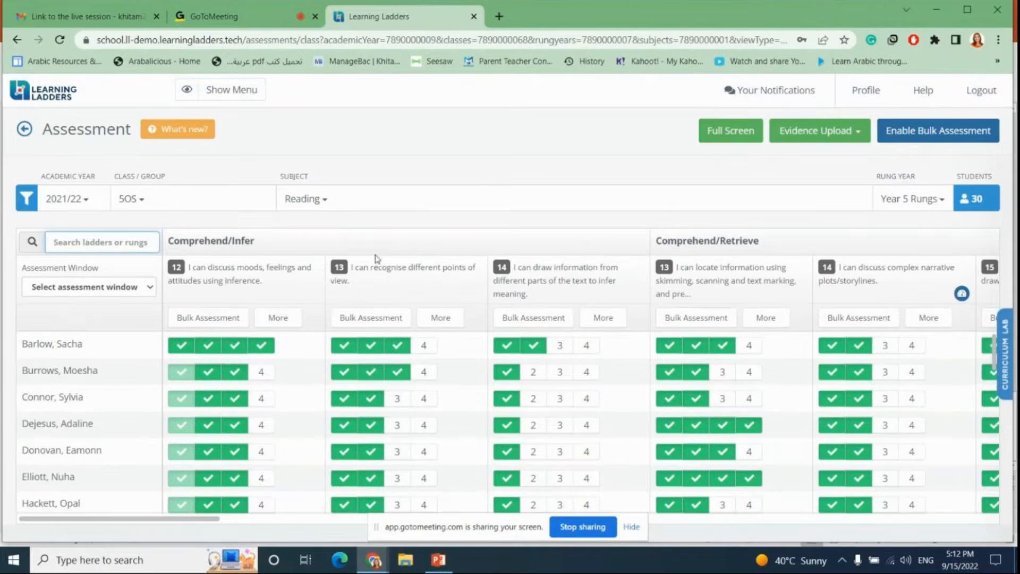
Step: Search the ladders for plot and mark the first student secure at rung level 3, choosing the Spring 1 assessment window
text(plot)
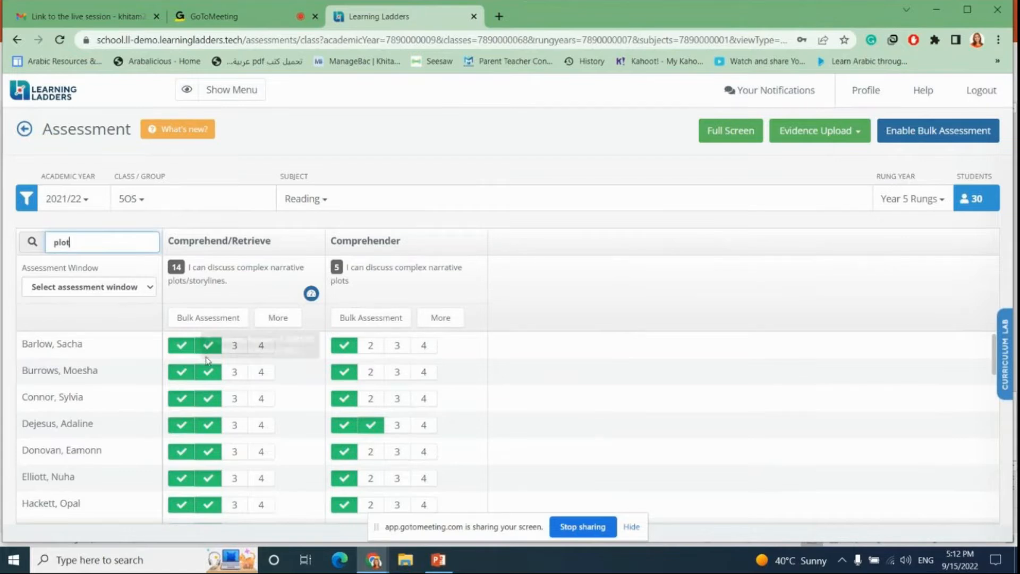
mouse_move(192, 352)
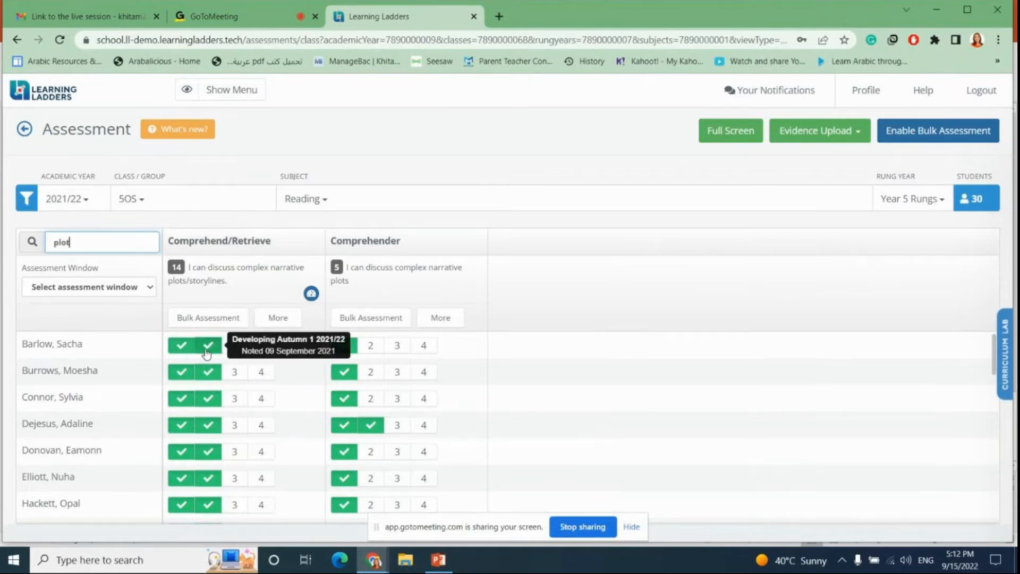
click(238, 351)
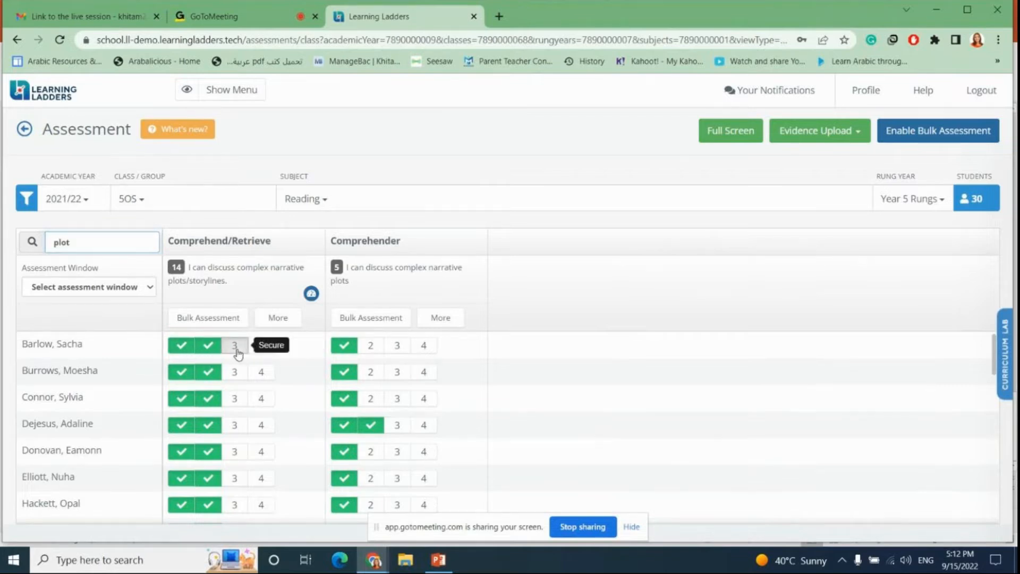
click(511, 256)
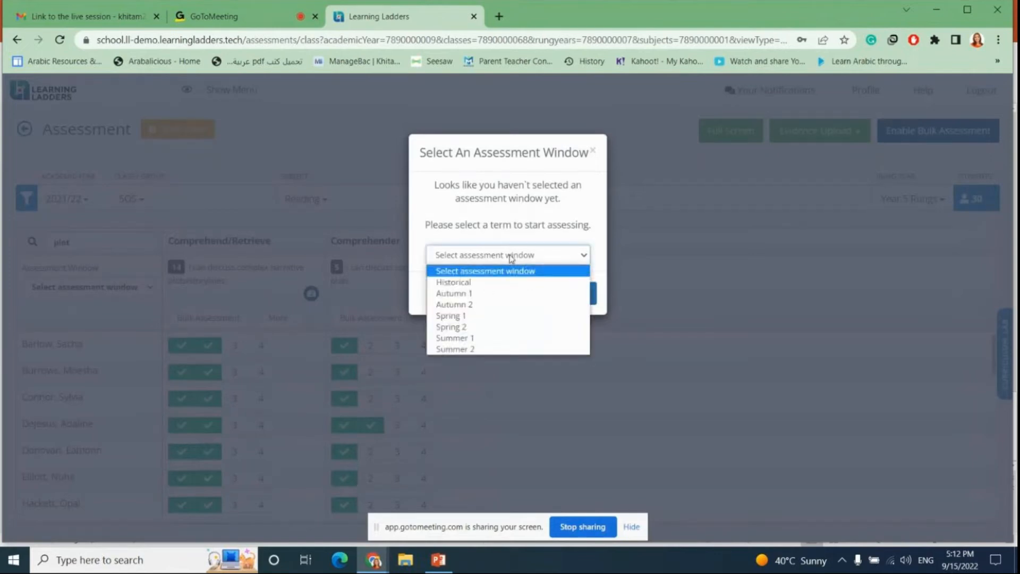
click(483, 316)
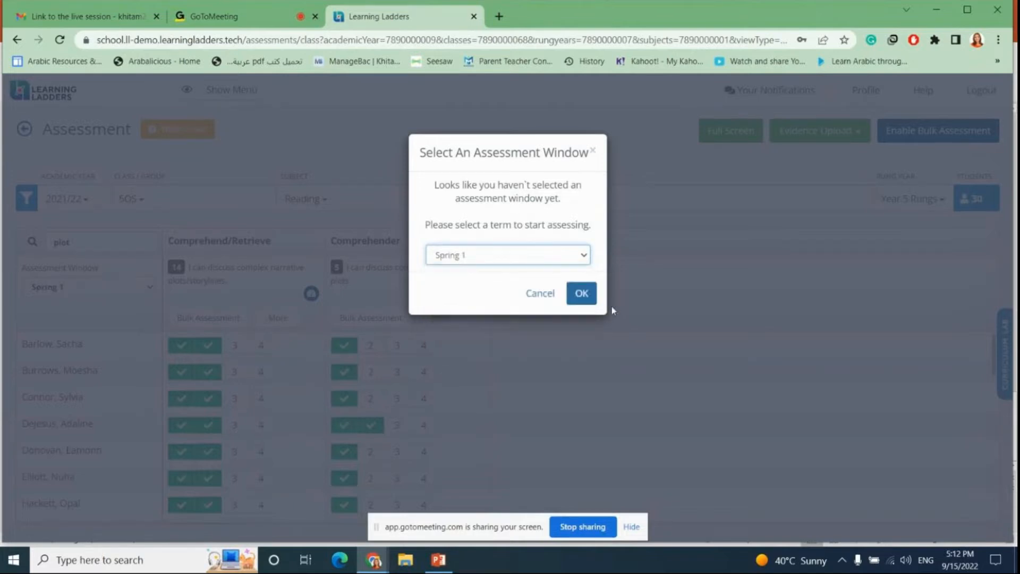
click(570, 265)
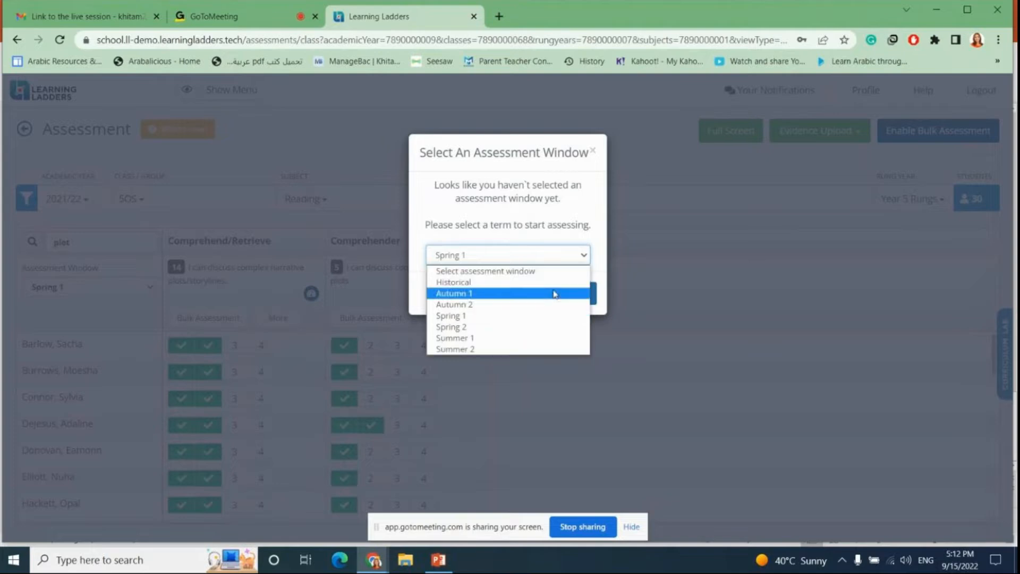
click(601, 263)
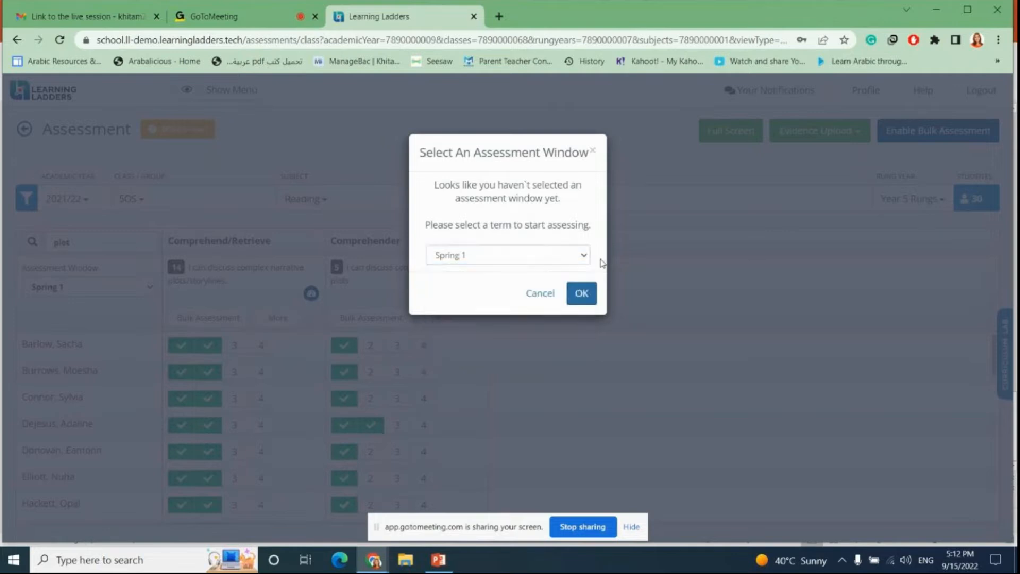
click(581, 295)
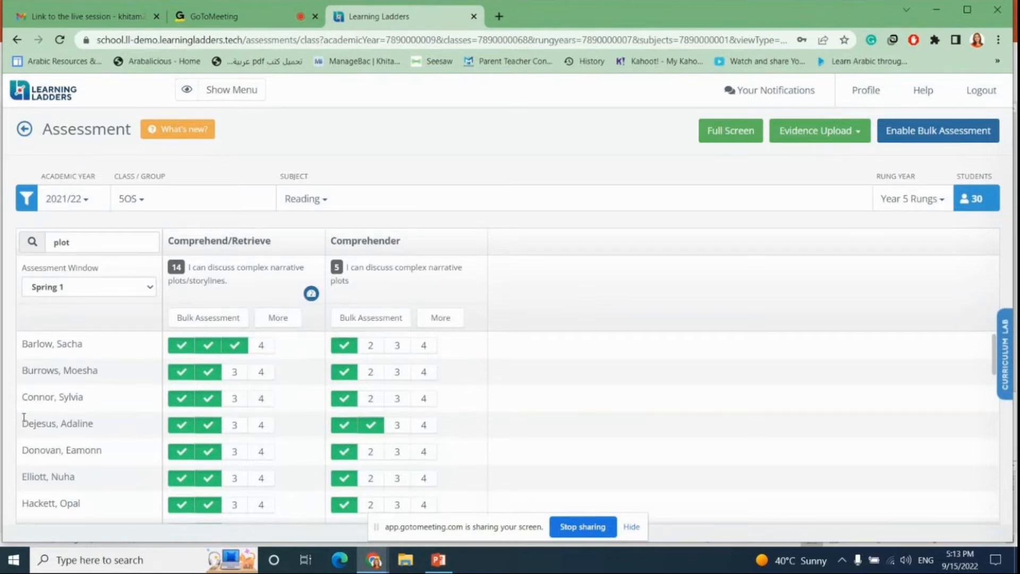
Step: Mark two more students at level 3 on rung 14, then bulk-assess the whole class at level 4 on that rung
click(235, 430)
click(234, 479)
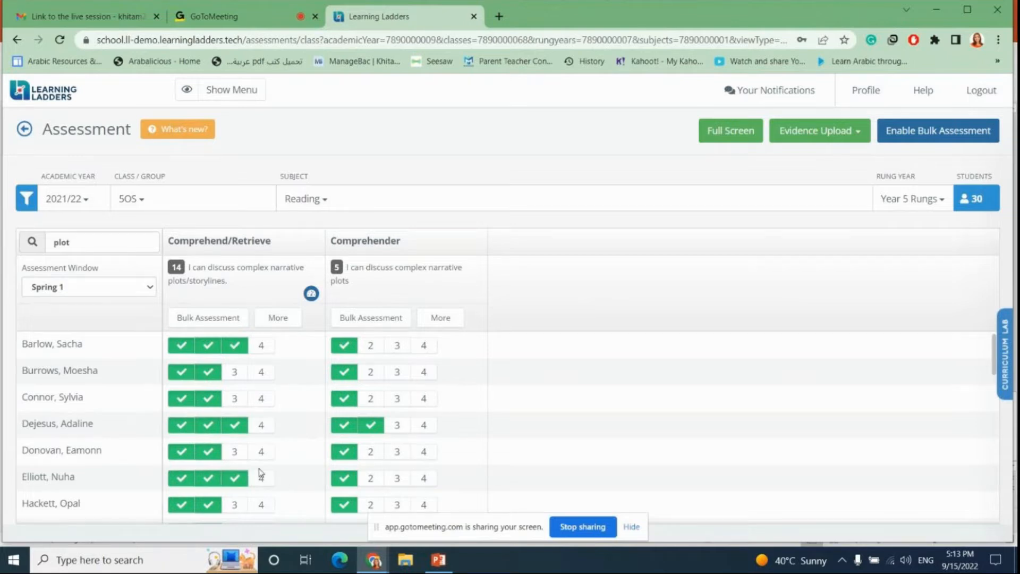
scroll(261, 473, down, 4)
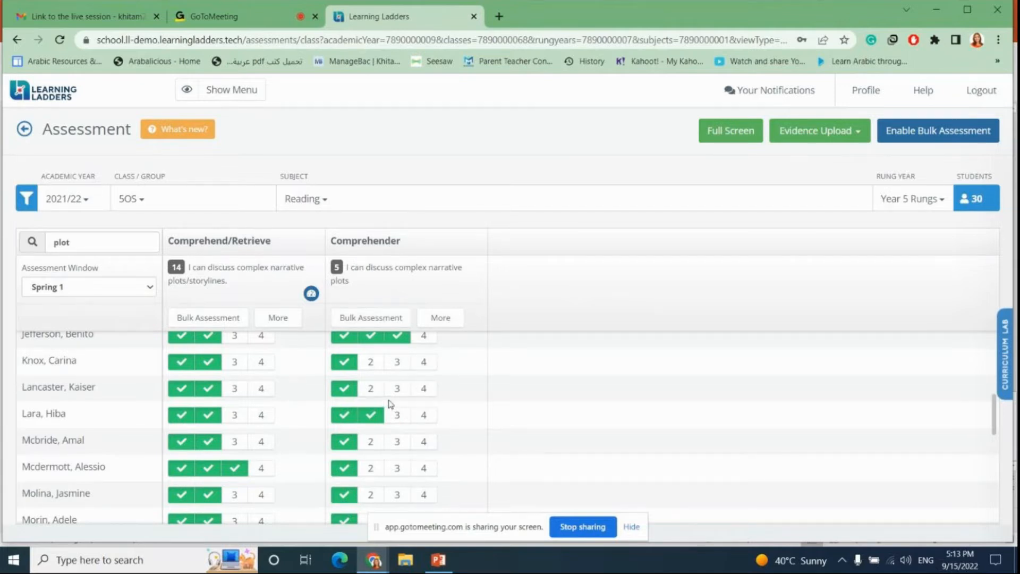
click(226, 322)
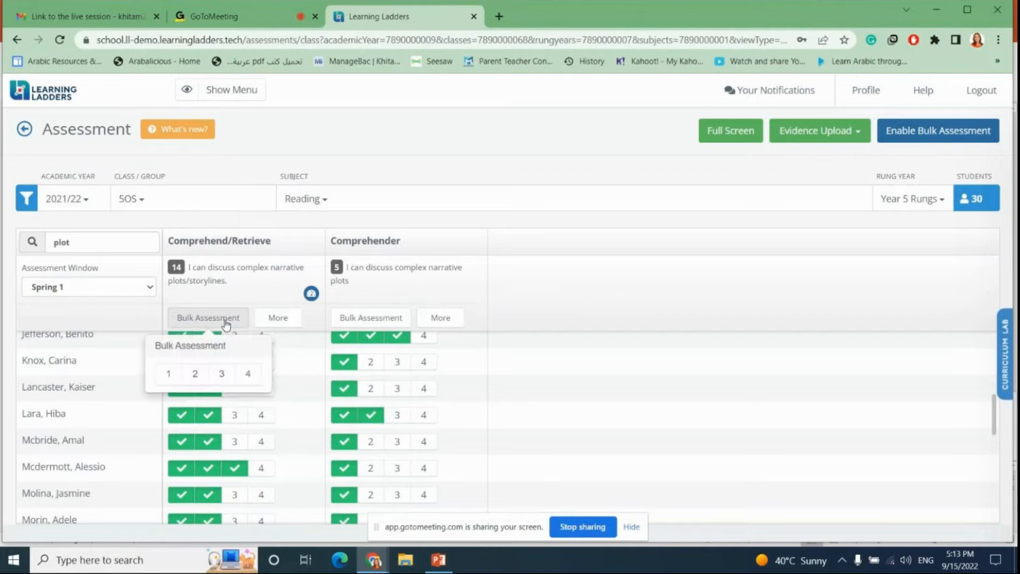
click(248, 380)
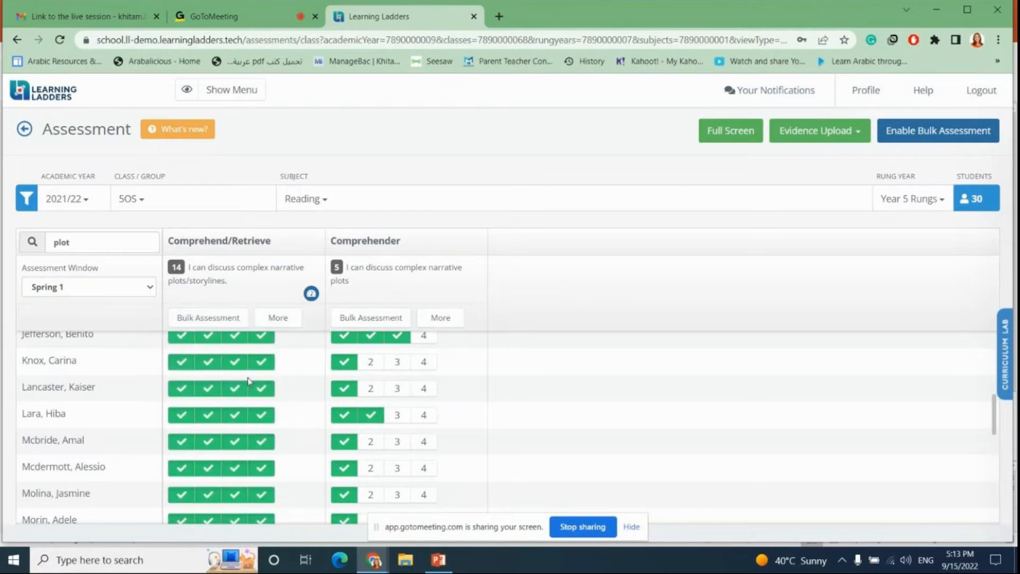
Step: Hide the evidence upload controls under the assessments
scroll(238, 345, down, 7)
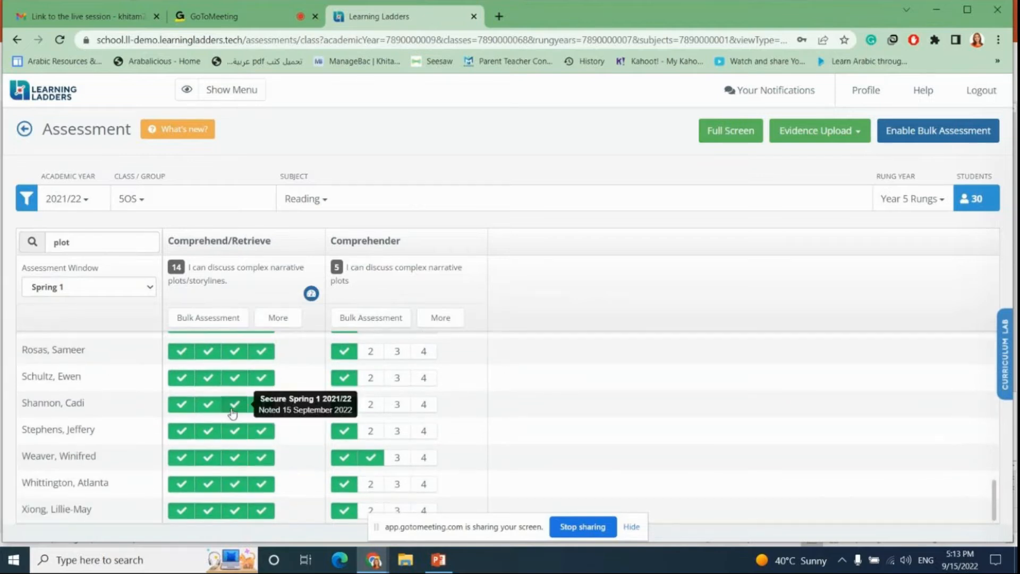
scroll(236, 412, up, 10)
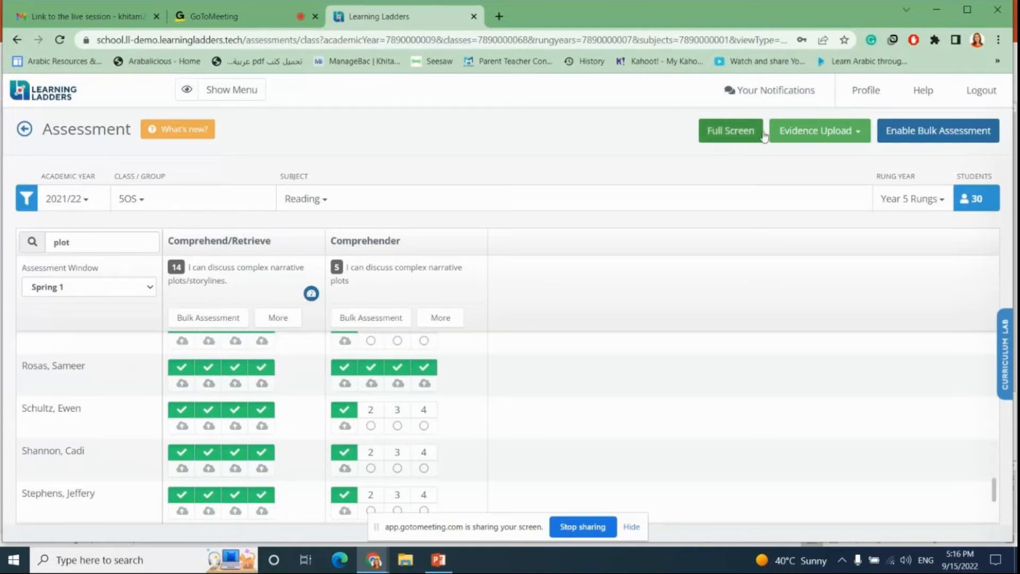
click(797, 133)
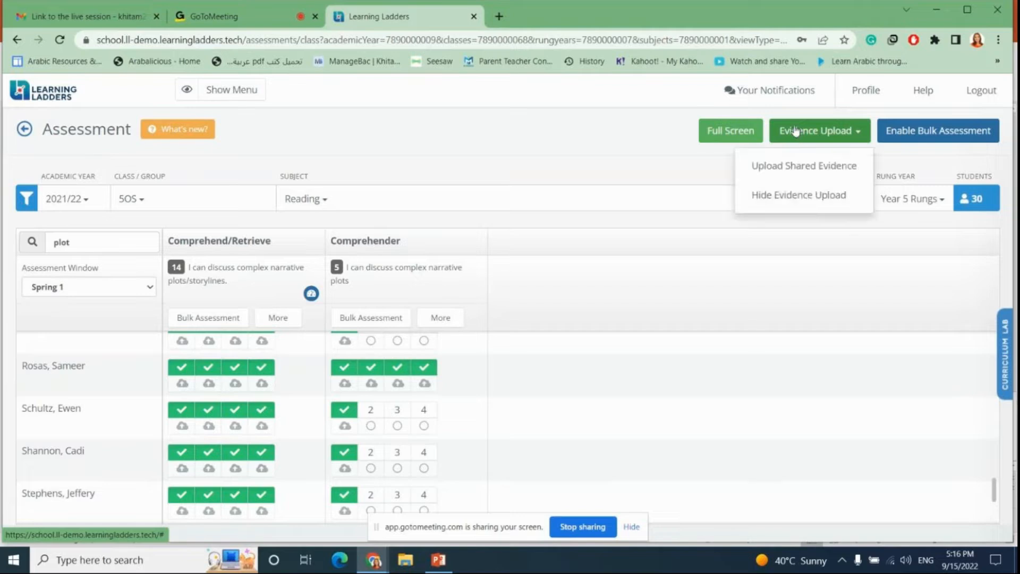
click(802, 198)
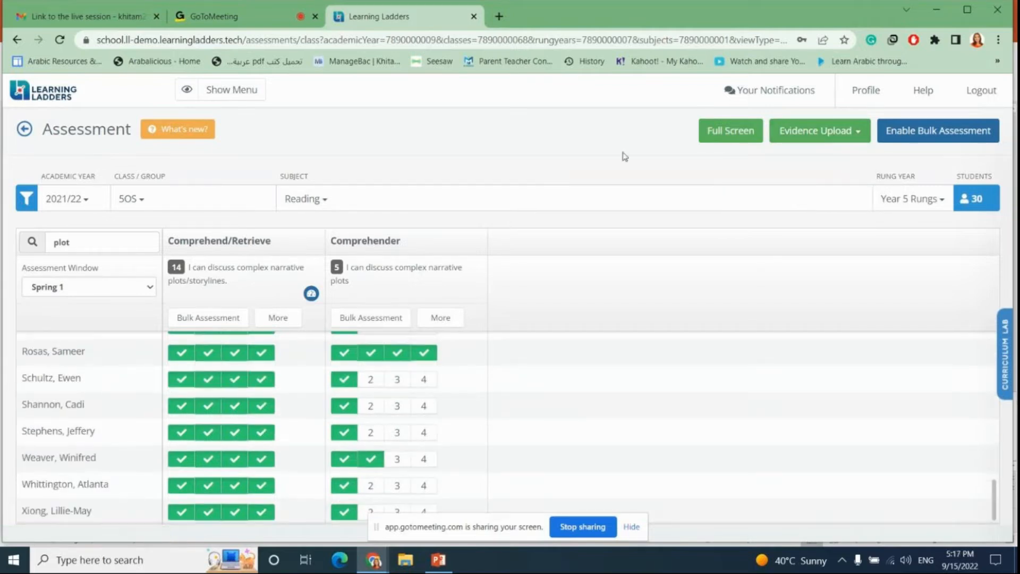
Step: Show the evidence upload controls again
click(804, 135)
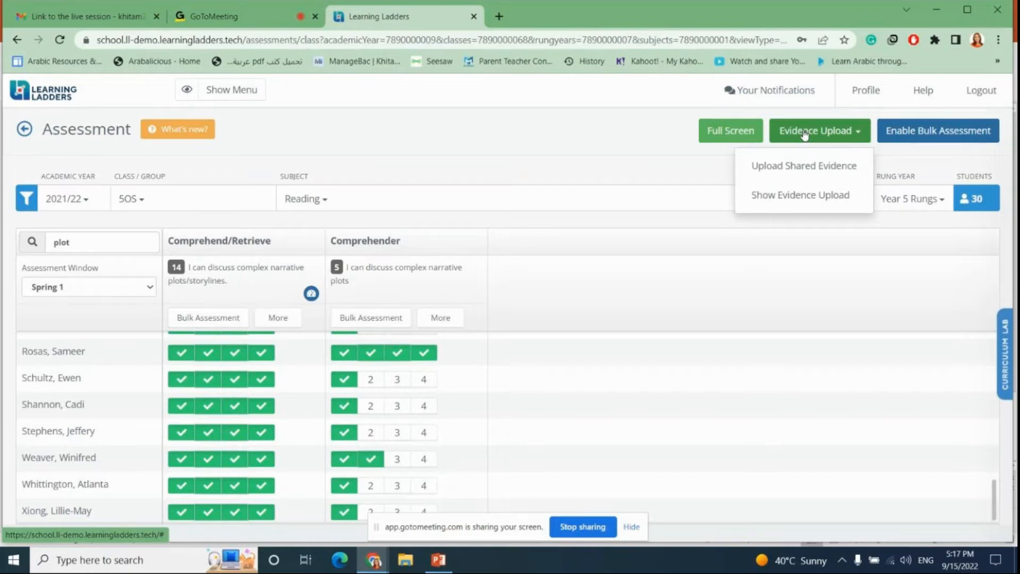
click(800, 196)
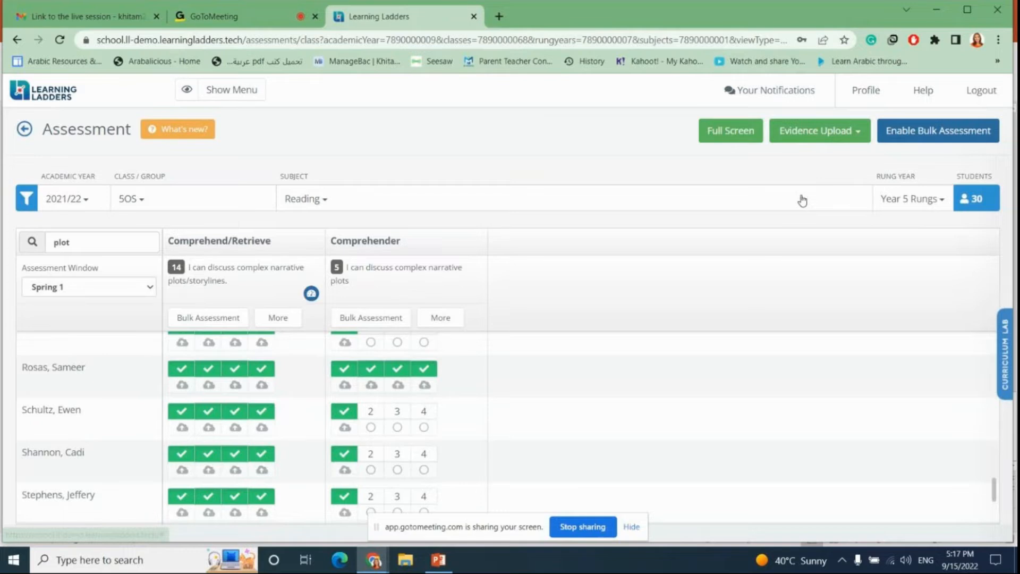
Step: Open the Upload Evidence dialog for a student's rung, review its file and supporting text fields, and close it
click(263, 342)
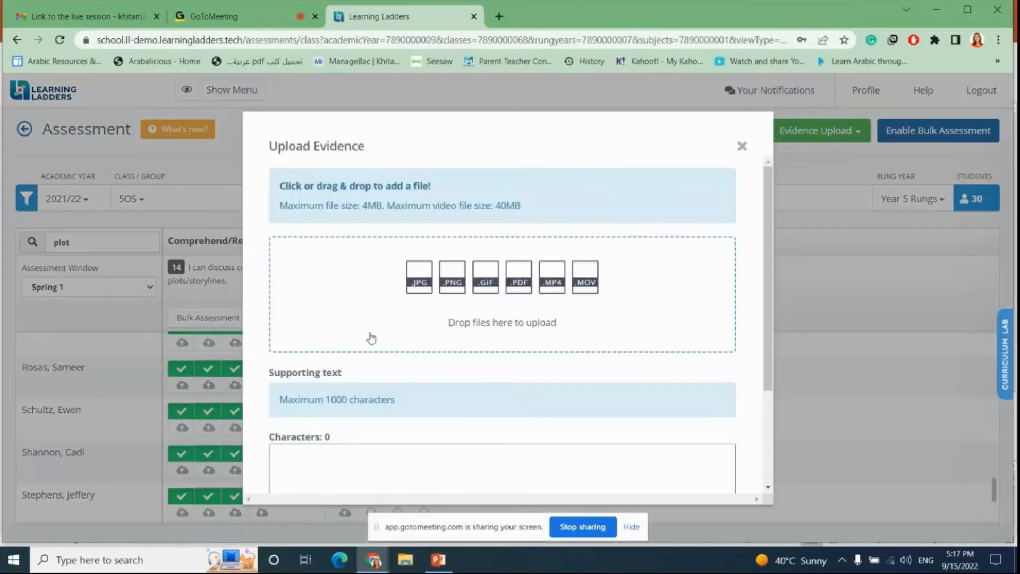
scroll(412, 296, down, 3)
scroll(413, 295, up, 3)
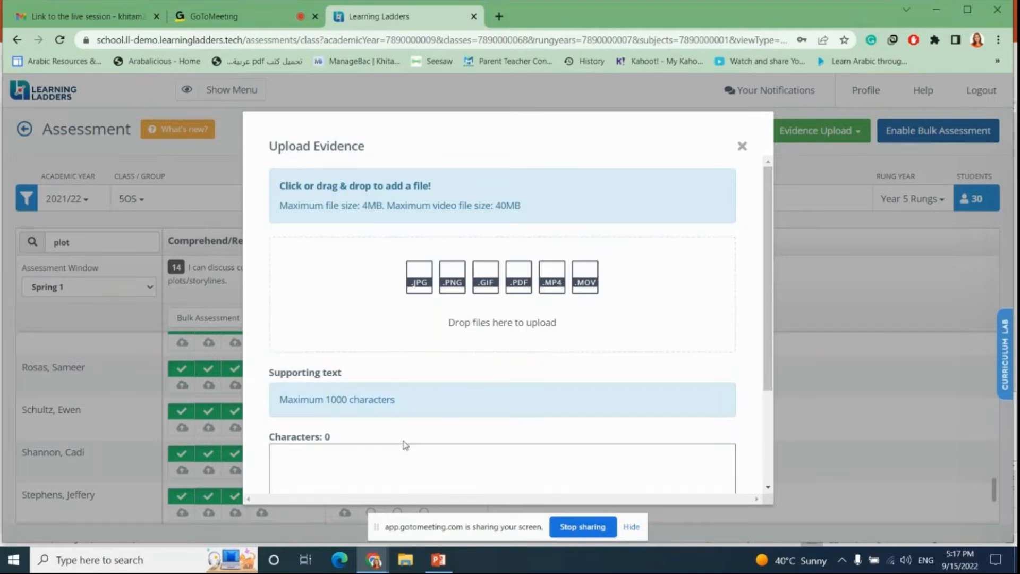
scroll(403, 430, down, 3)
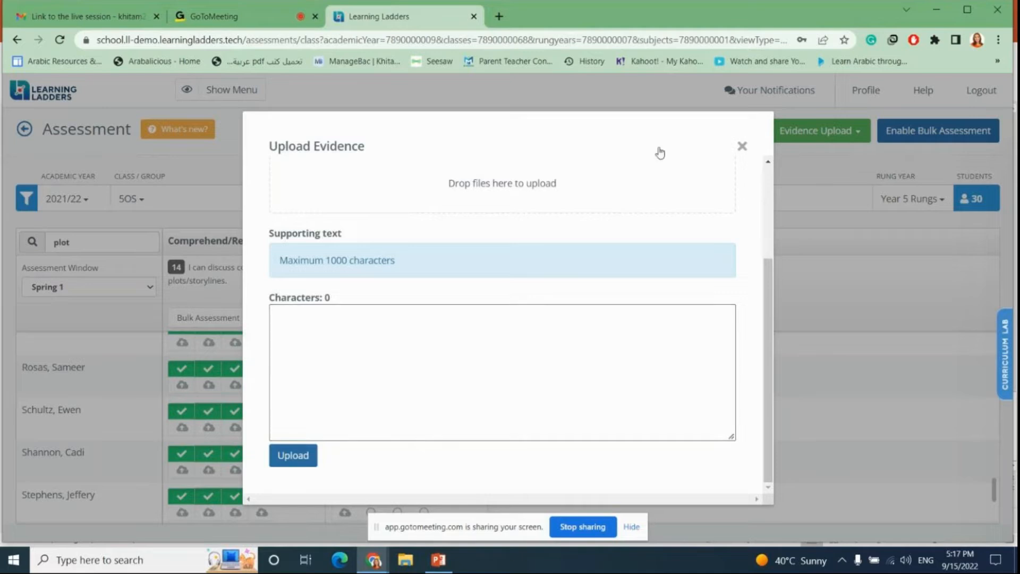
click(741, 147)
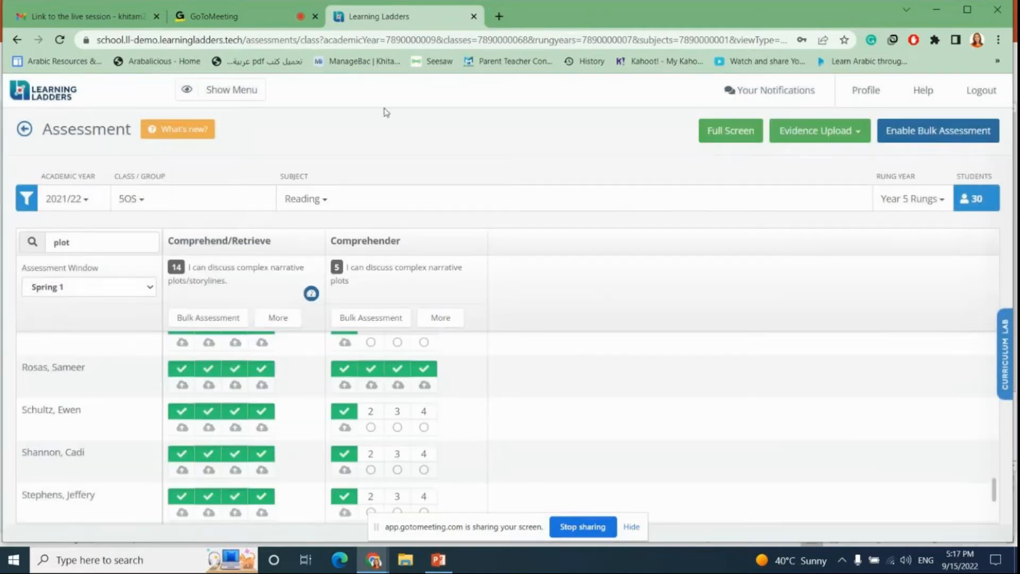
Step: Return to Classes & Groups and look at the Groups and Classes tabs
click(25, 130)
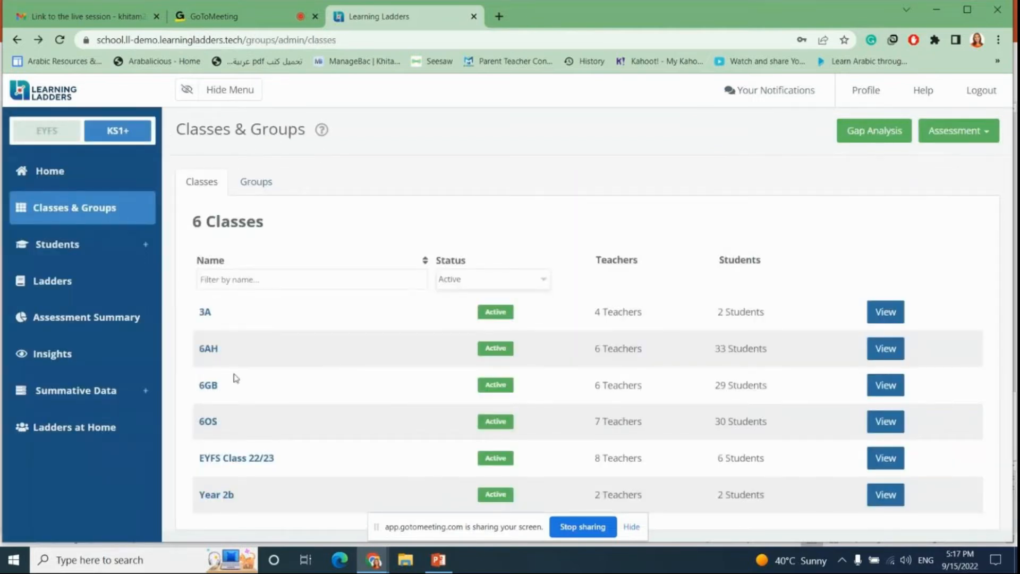
click(246, 186)
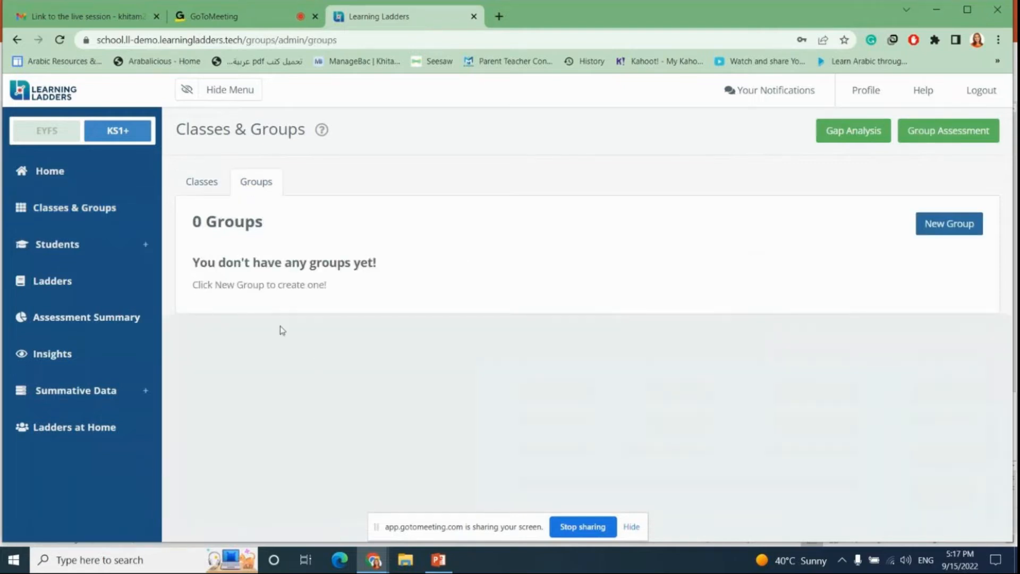
click(205, 185)
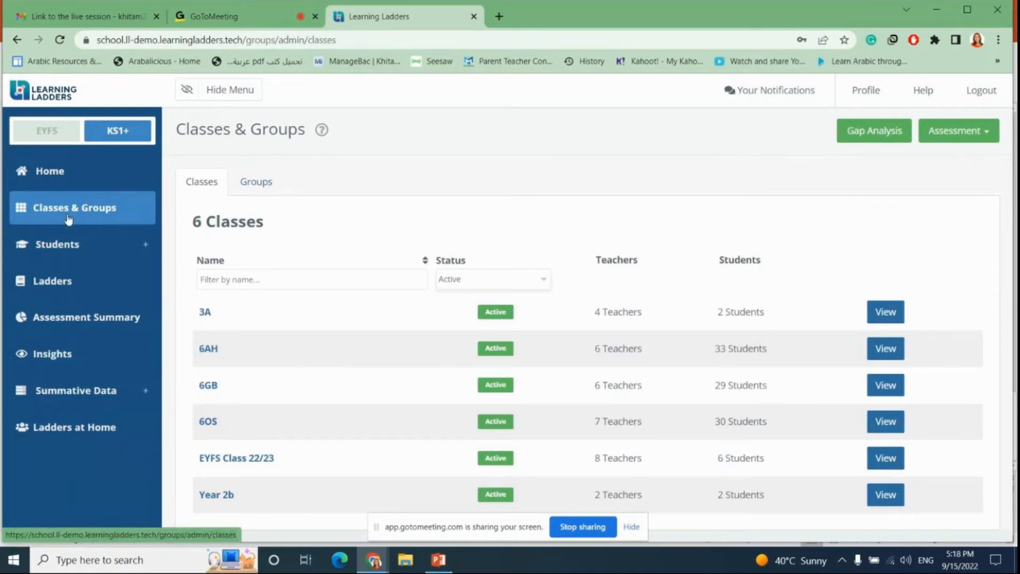
Step: Open the Students page, dismiss the Student Reports feature notice and scroll through the student list
click(66, 247)
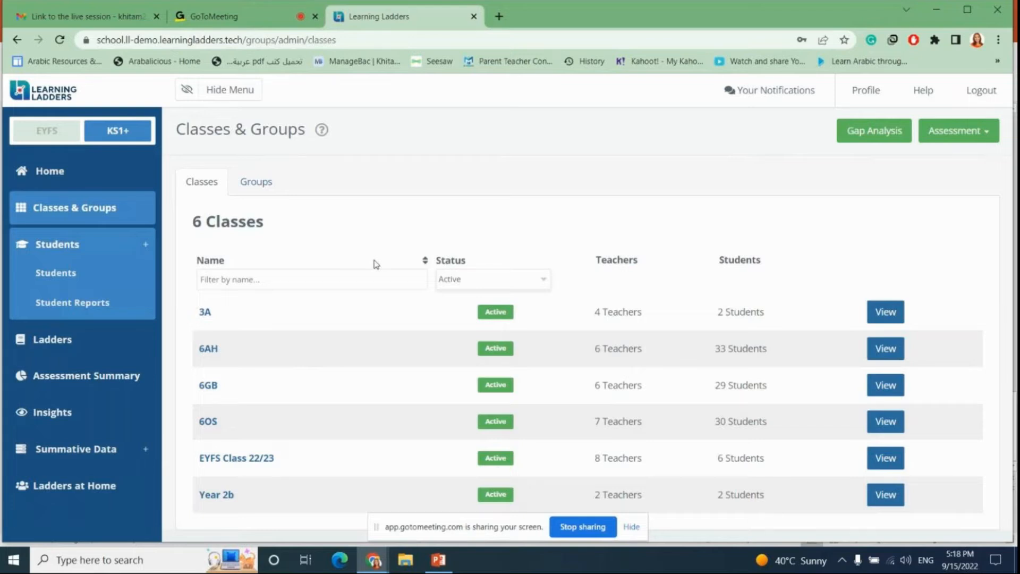
click(52, 275)
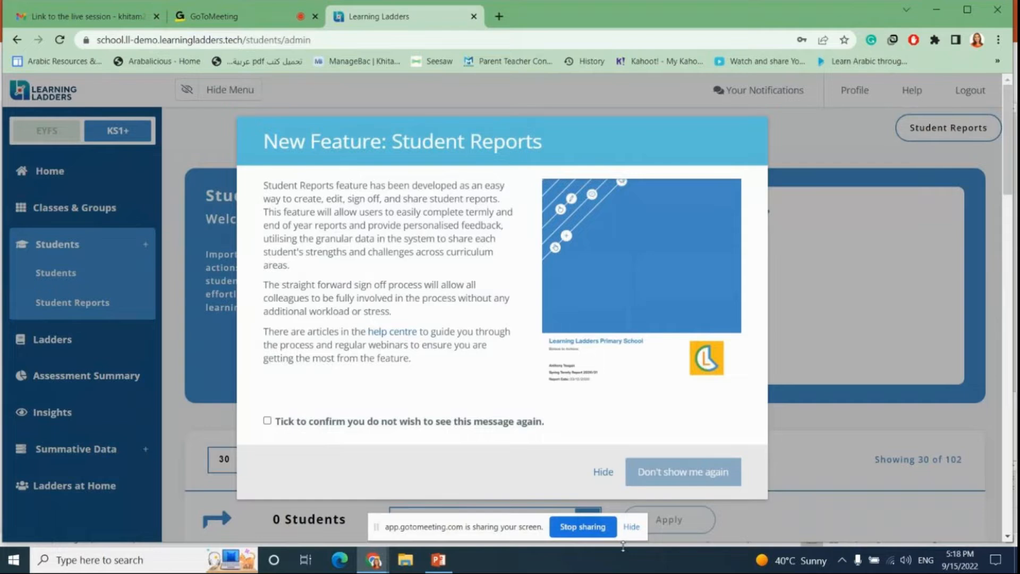
click(604, 472)
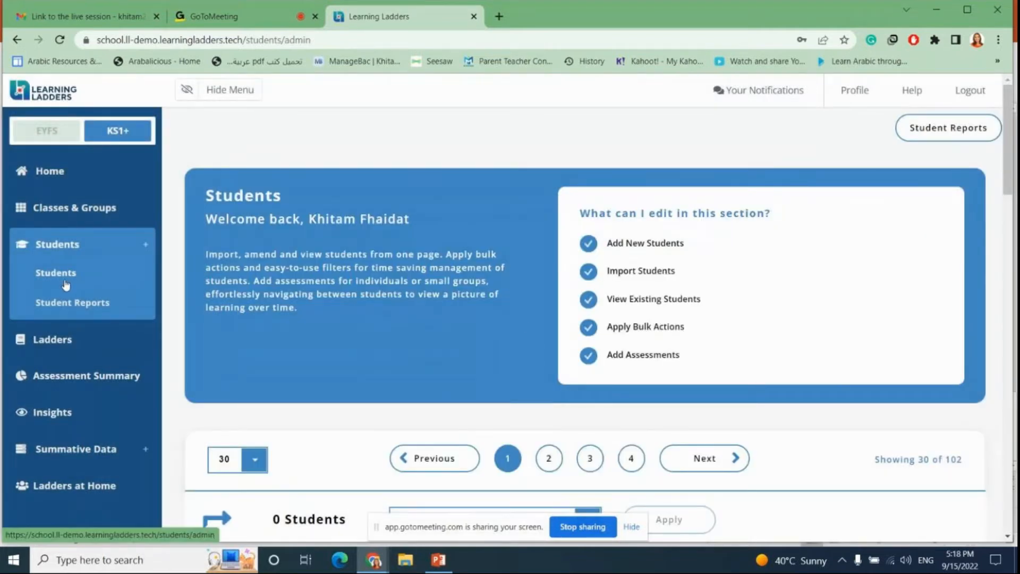
scroll(451, 258, down, 3)
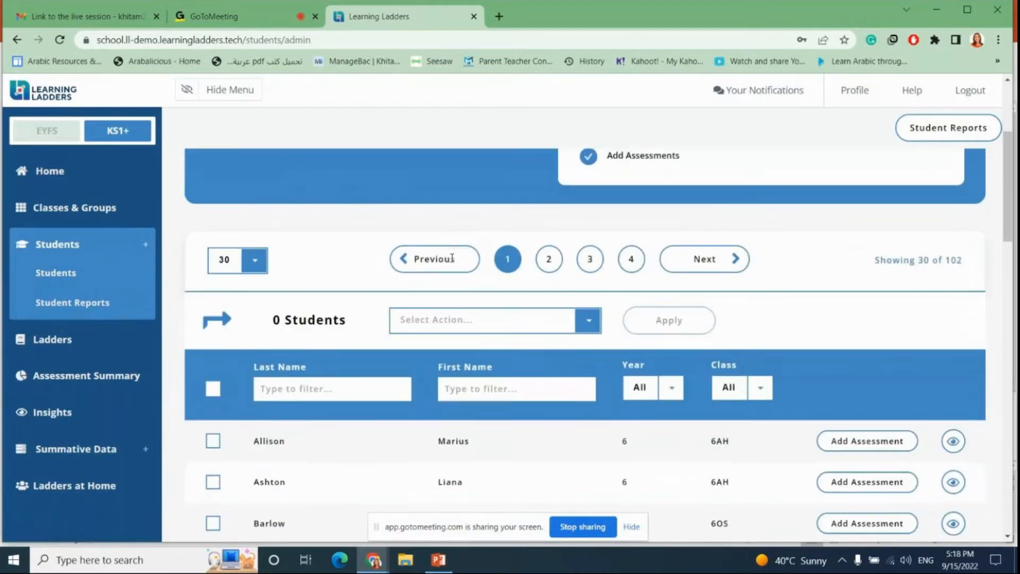
scroll(452, 258, up, 2)
scroll(508, 340, down, 6)
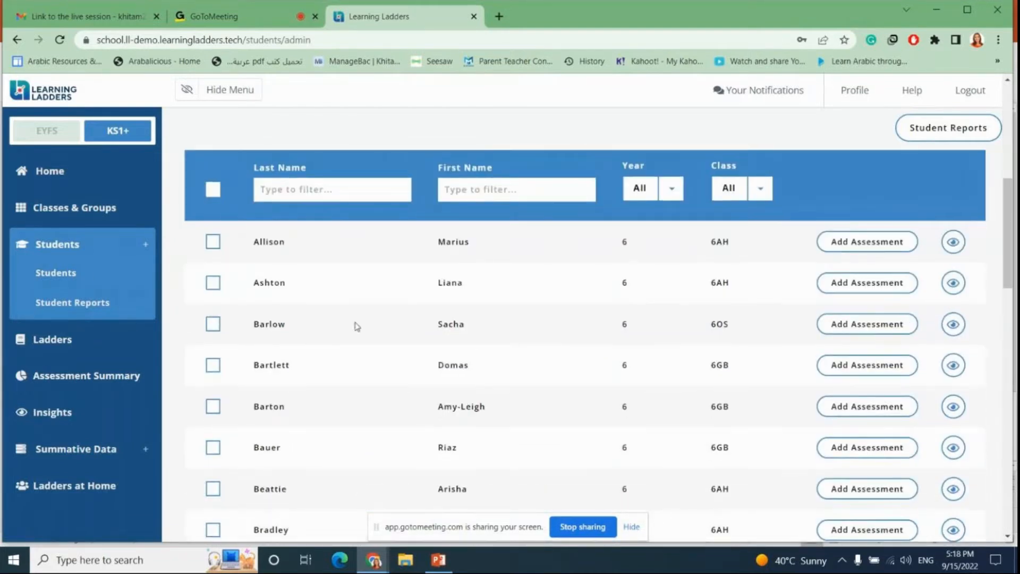
Step: Scroll through the Students list and the bulk action controls above it to review them
scroll(518, 323, down, 3)
scroll(518, 323, down, 10)
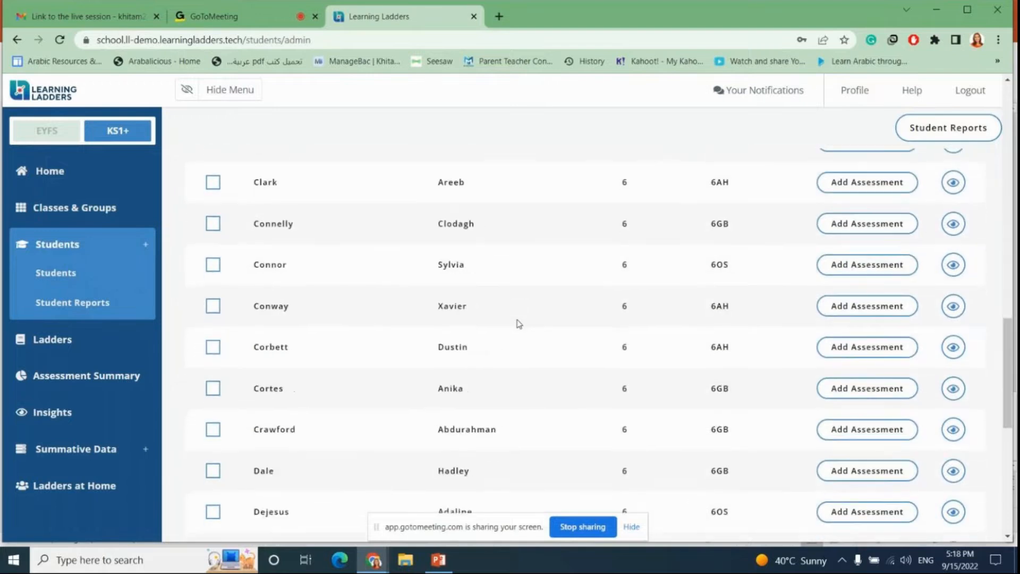
scroll(519, 323, up, 15)
scroll(518, 323, up, 2)
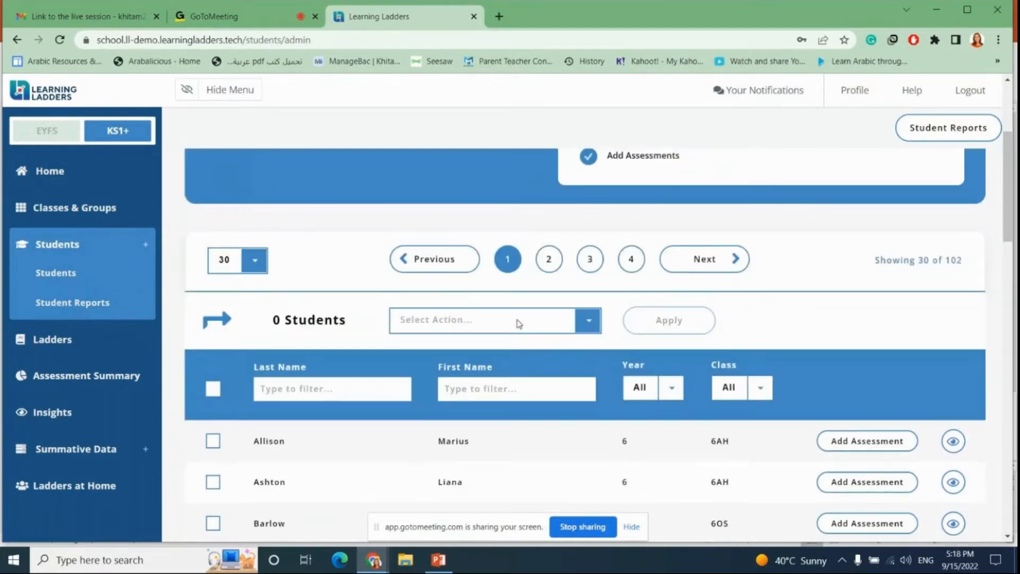
scroll(519, 323, up, 4)
scroll(518, 323, down, 4)
scroll(518, 323, down, 4)
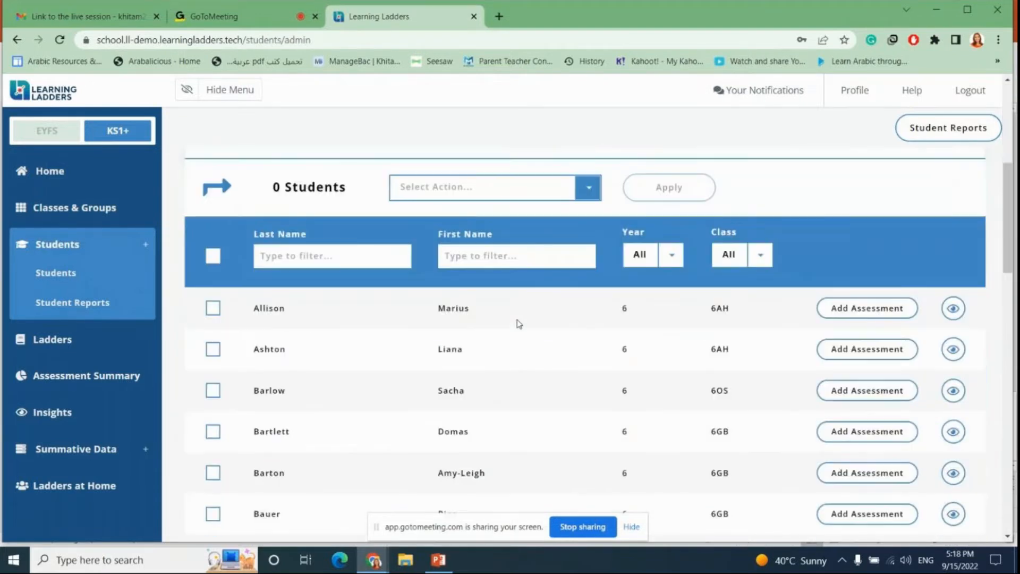
scroll(519, 323, down, 1)
Step: Tick the second student and open their Add Assessment page, choosing the Maths subject and the Addition ladder
click(212, 216)
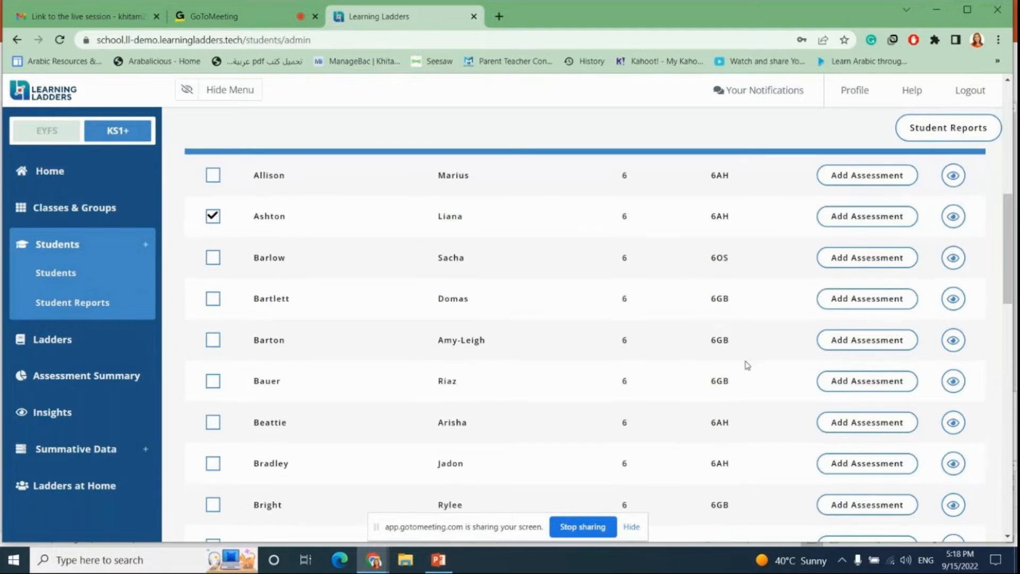
click(875, 218)
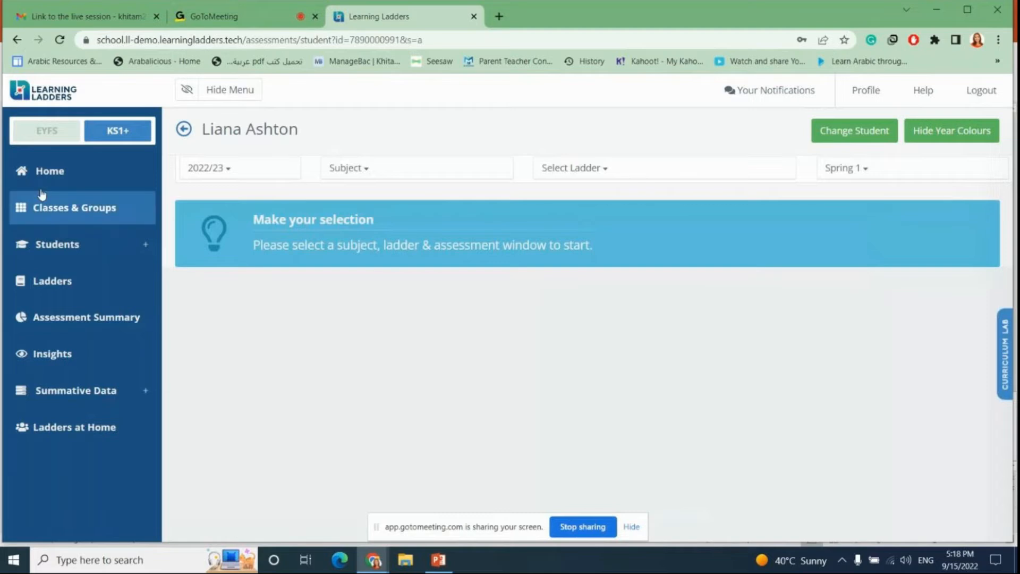
click(380, 175)
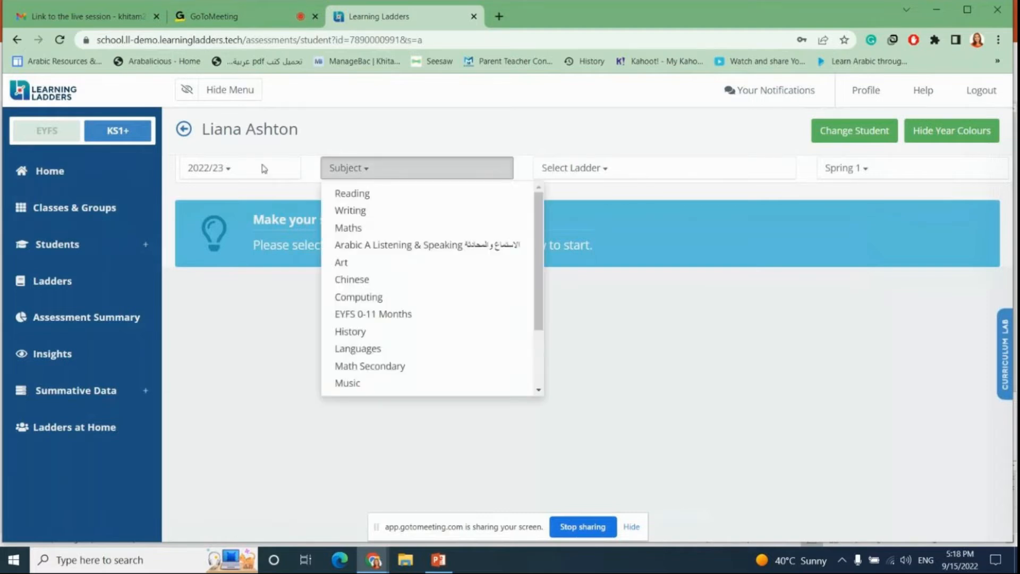
click(357, 229)
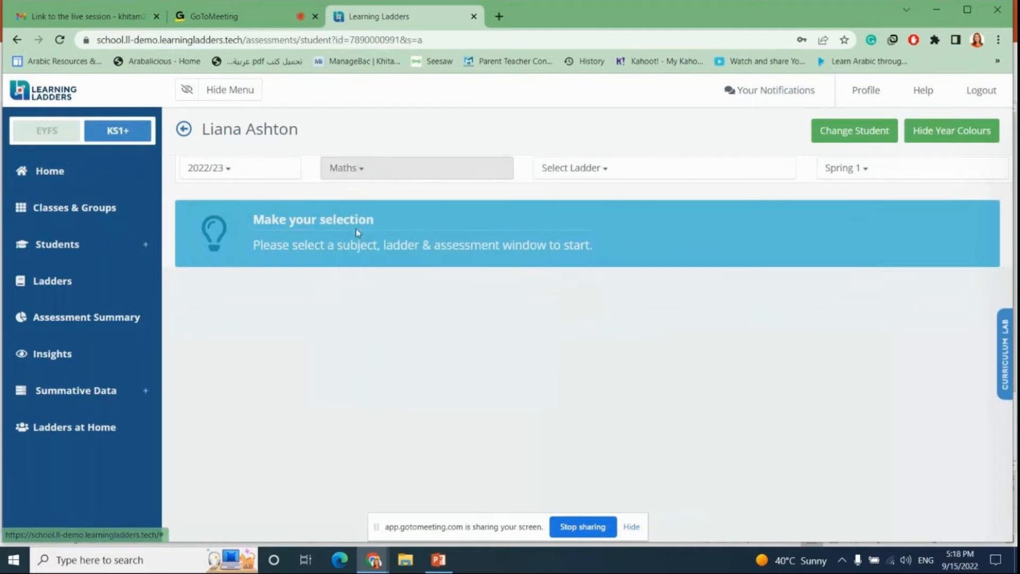
click(593, 174)
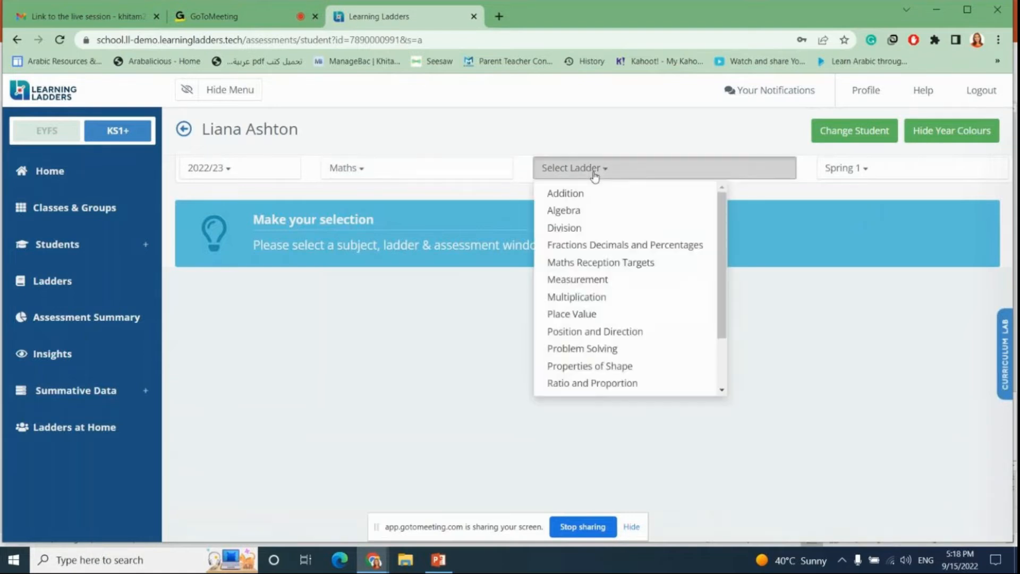
click(566, 193)
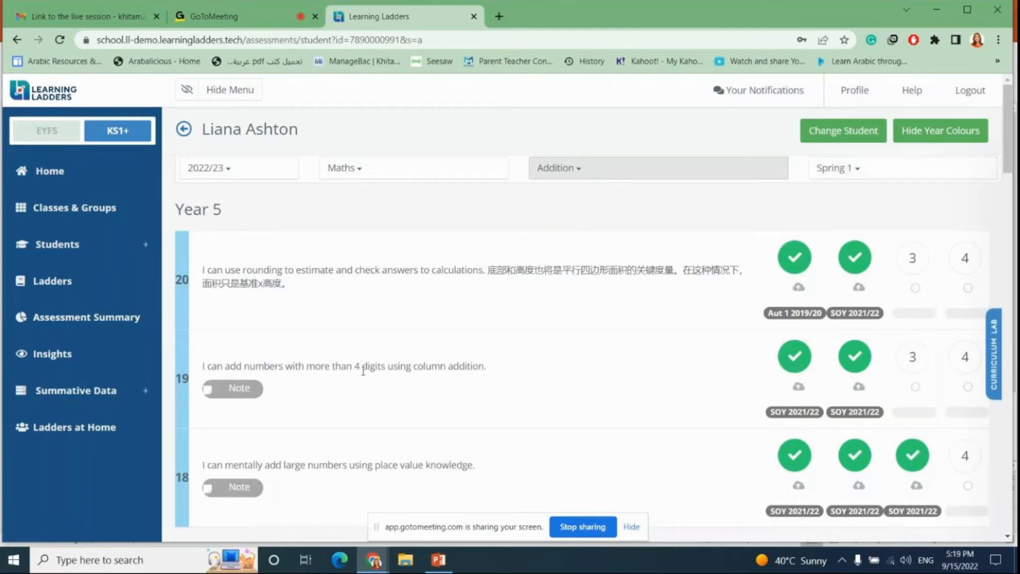
Step: Scroll through the Addition ladder statements from Year 5 down to Year 1 and back up
scroll(364, 369, down, 2)
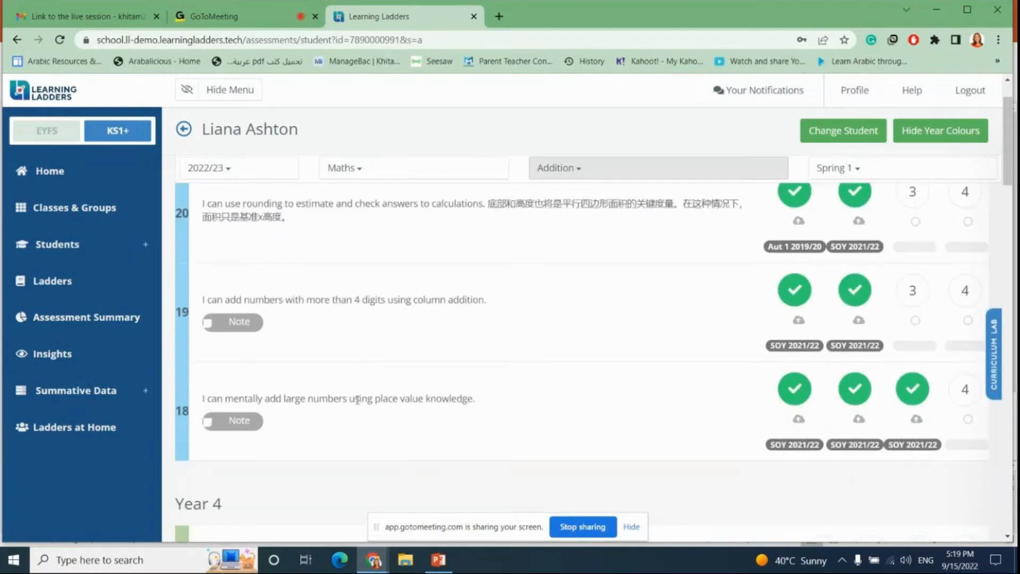
scroll(397, 346, down, 6)
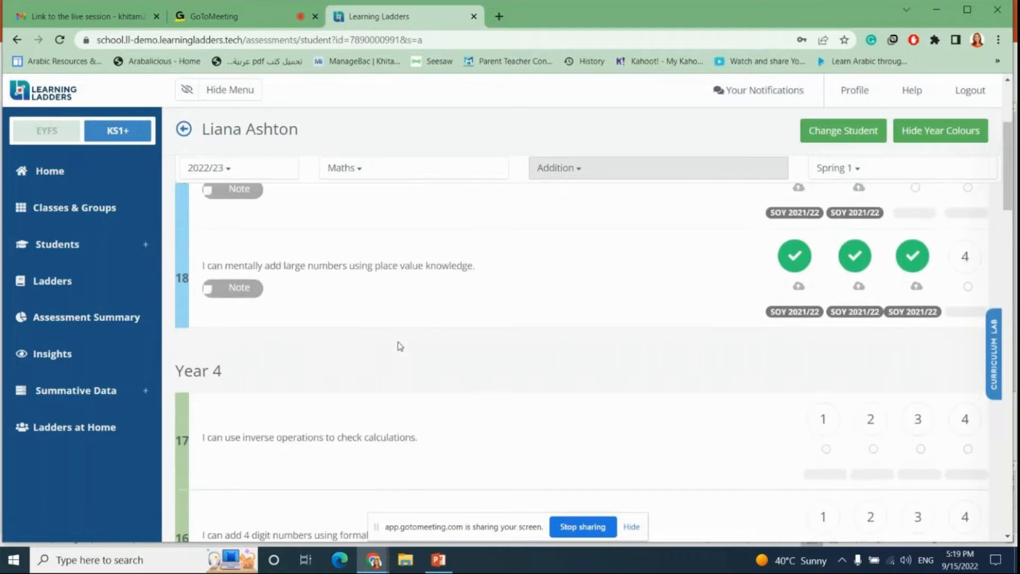
scroll(400, 346, down, 15)
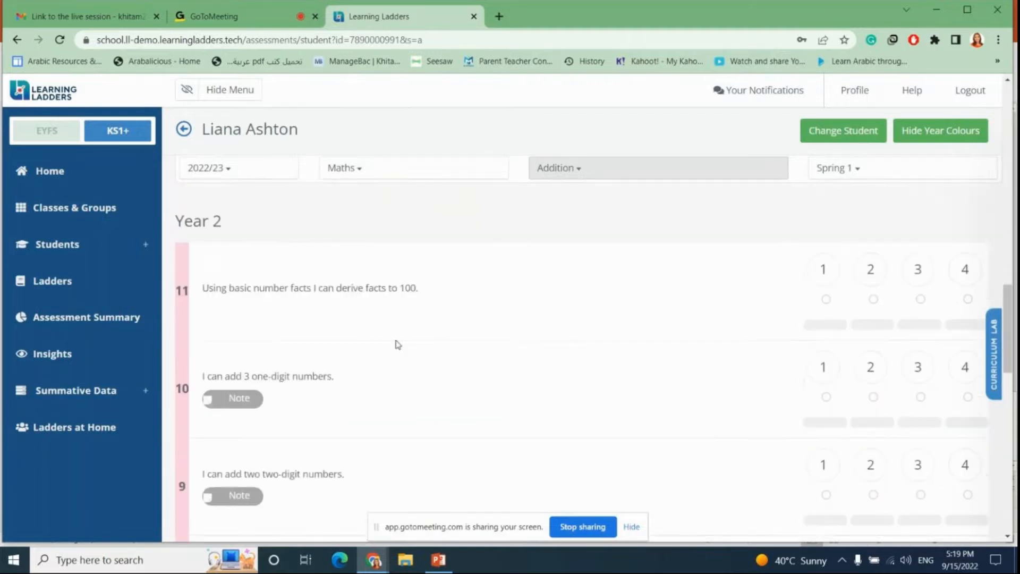
scroll(396, 346, down, 8)
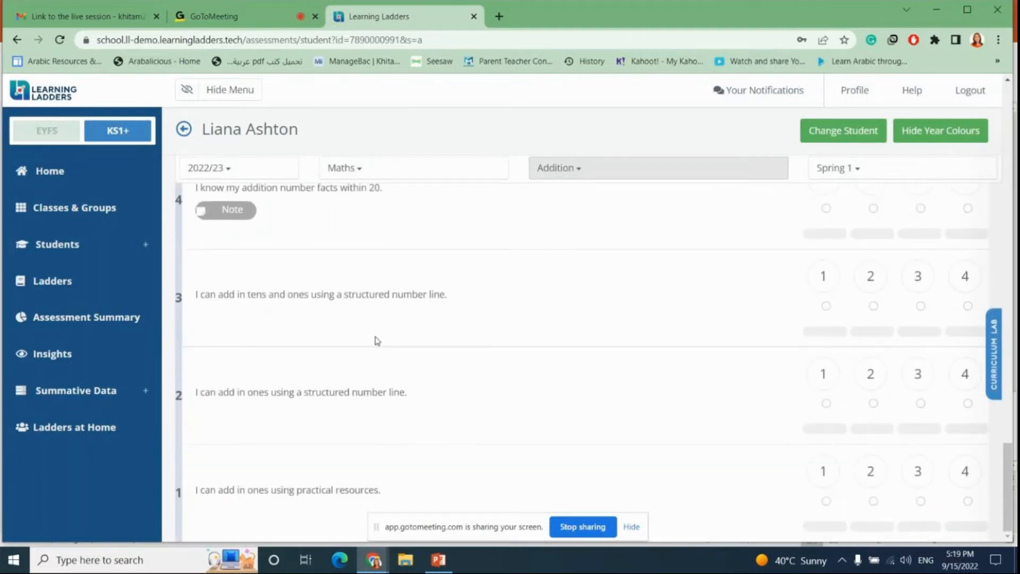
scroll(377, 340, up, 20)
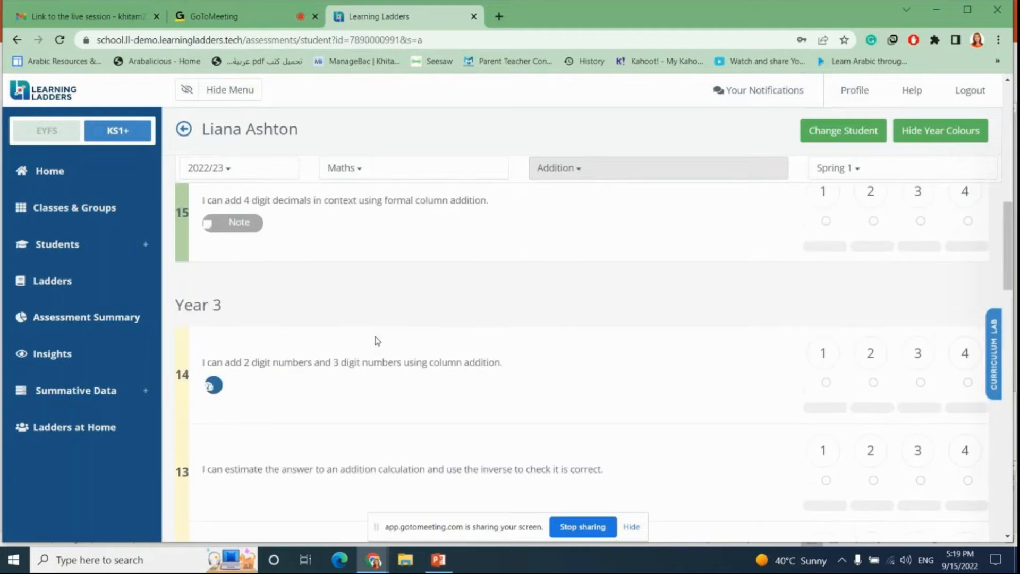
scroll(377, 340, up, 4)
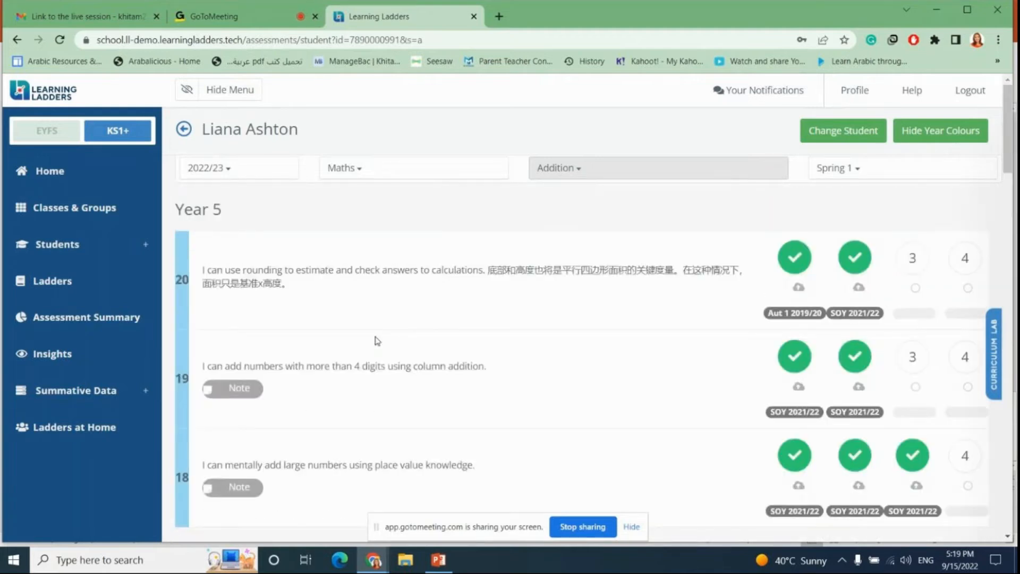
Step: Mark statement 19 as Secure at level 3, then open and close its Upload Evidence dialog
click(918, 363)
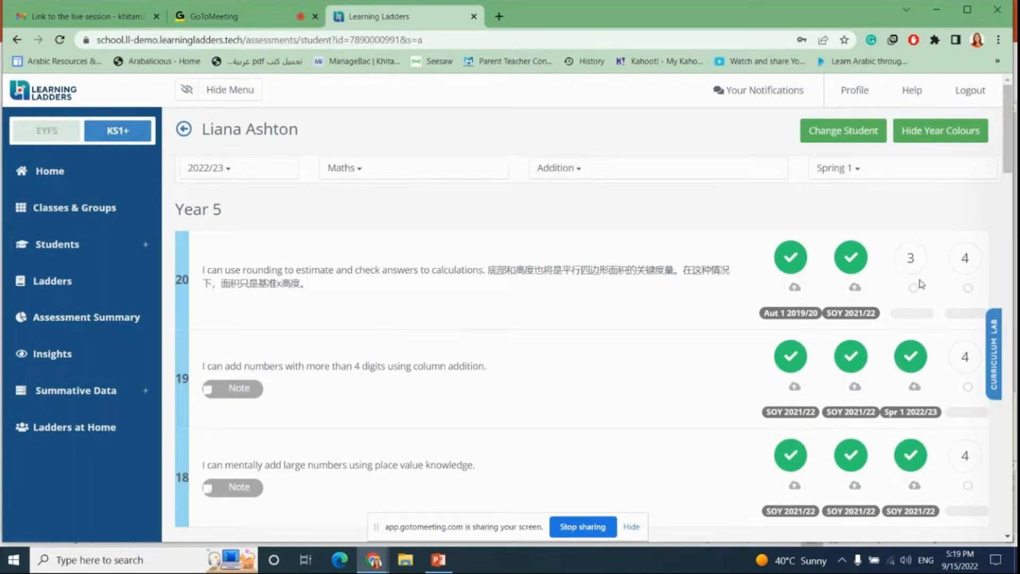
click(914, 387)
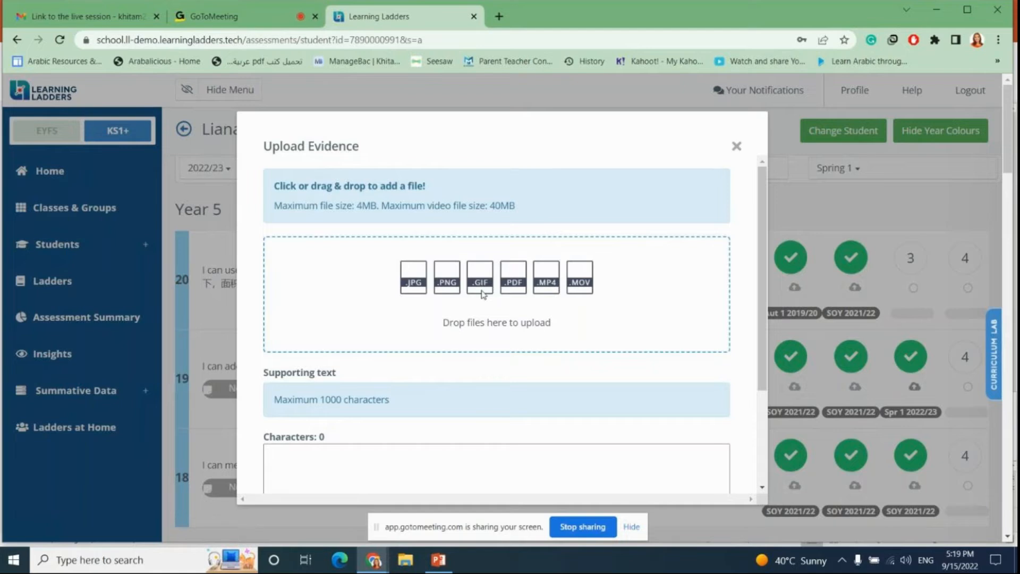
scroll(452, 374, down, 3)
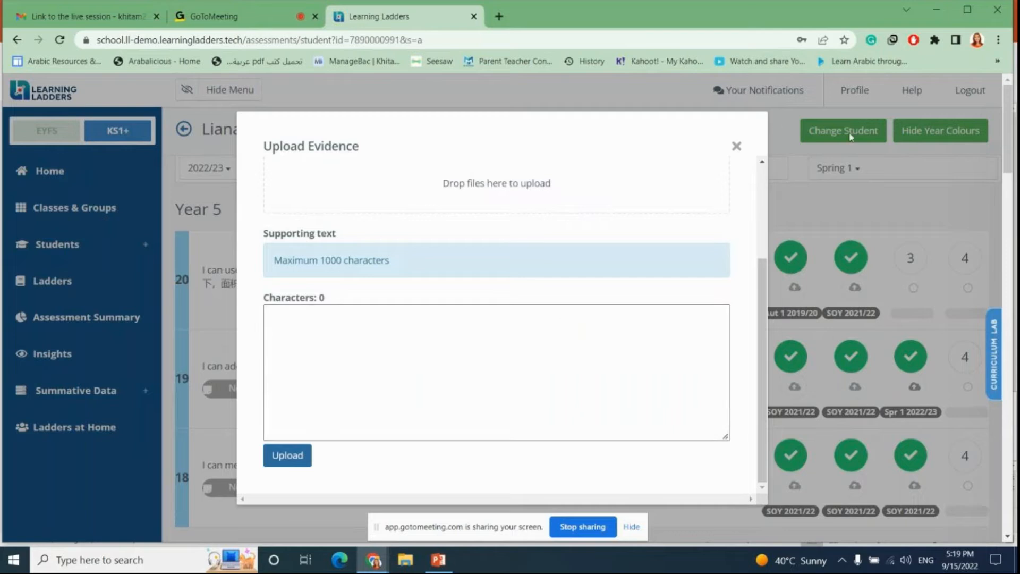
click(737, 148)
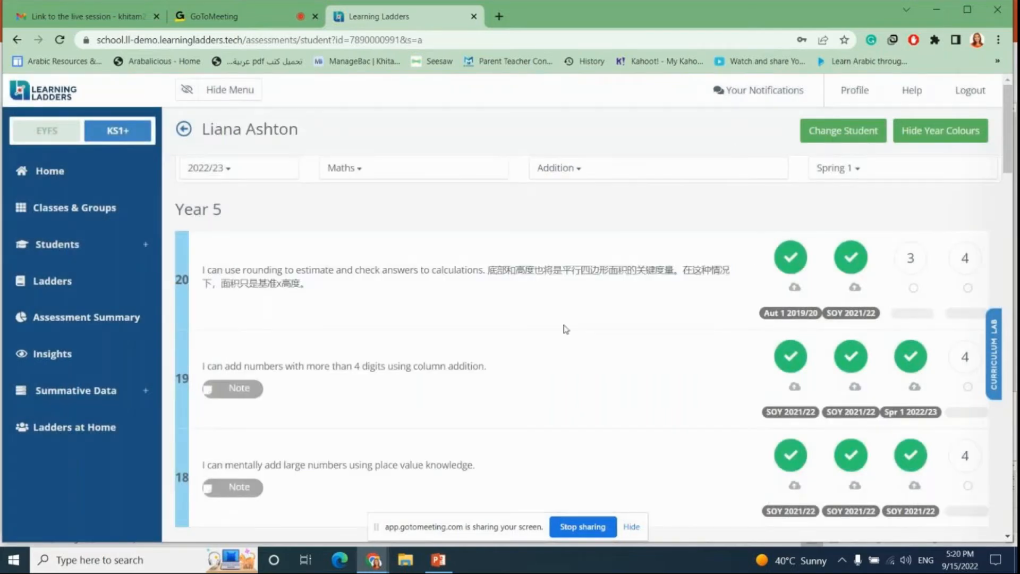
Step: Use Change Student to switch to another student from class 6AH
click(851, 132)
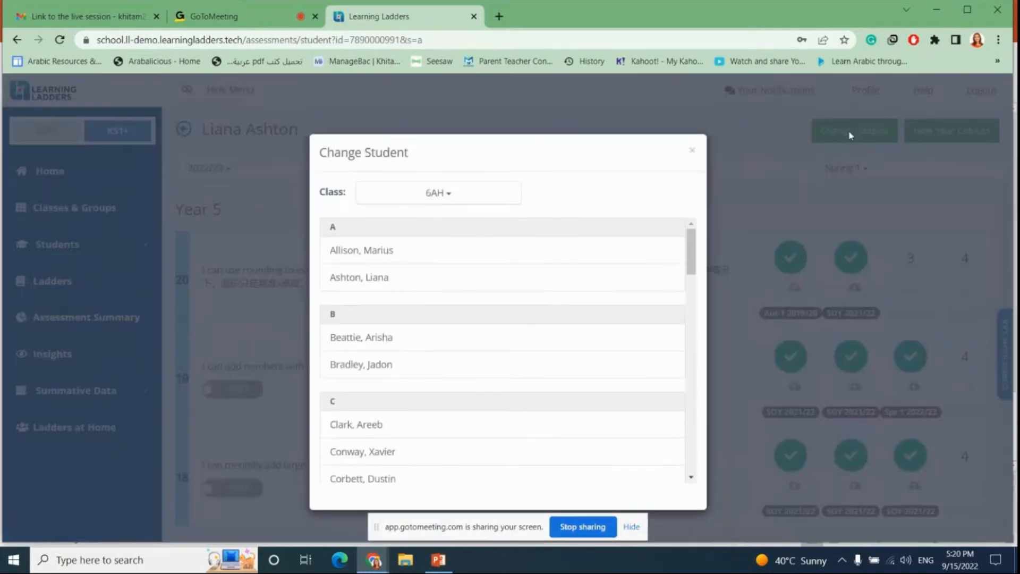
scroll(439, 258, down, 3)
scroll(440, 260, down, 10)
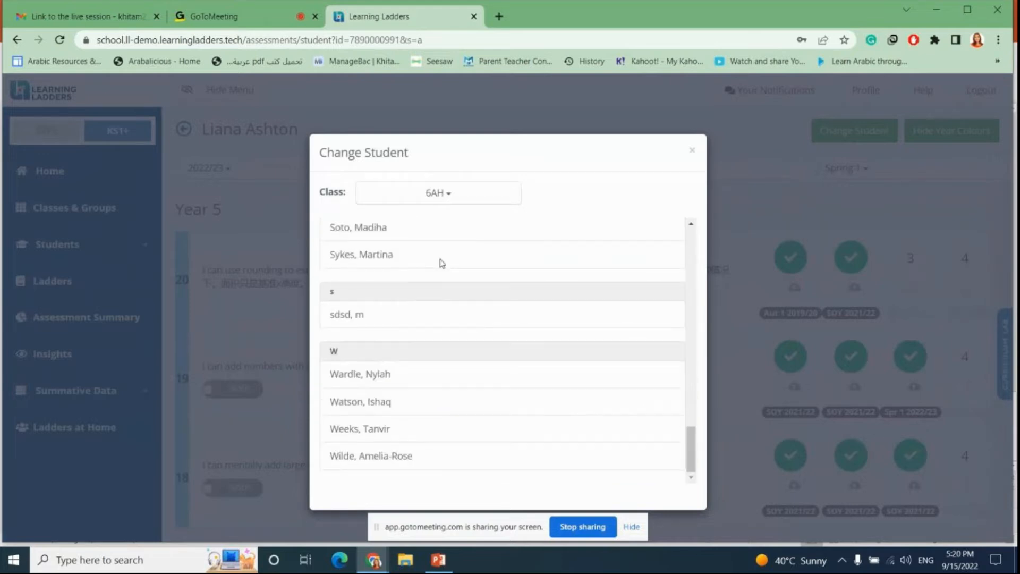
scroll(442, 266, up, 13)
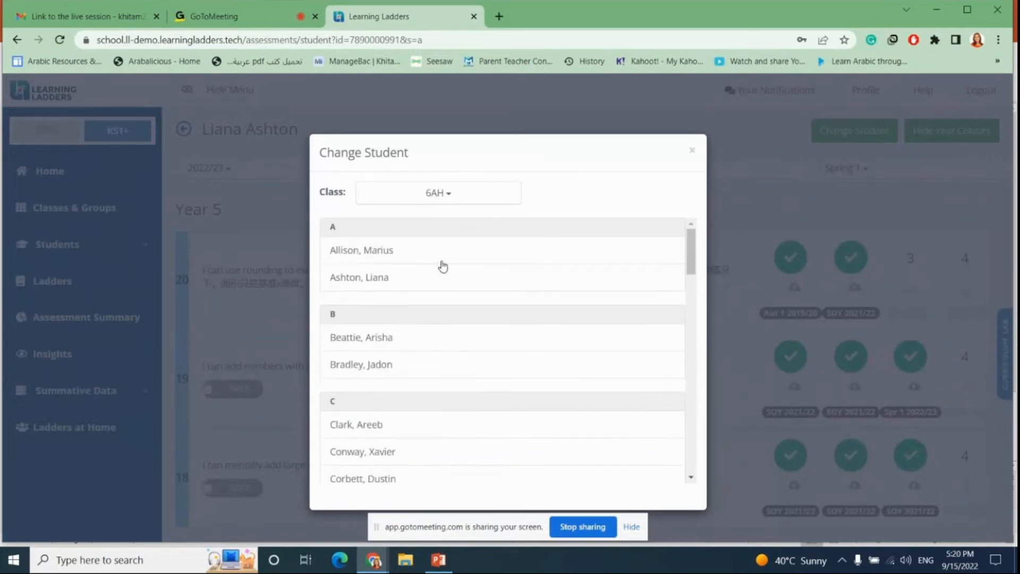
scroll(442, 265, down, 5)
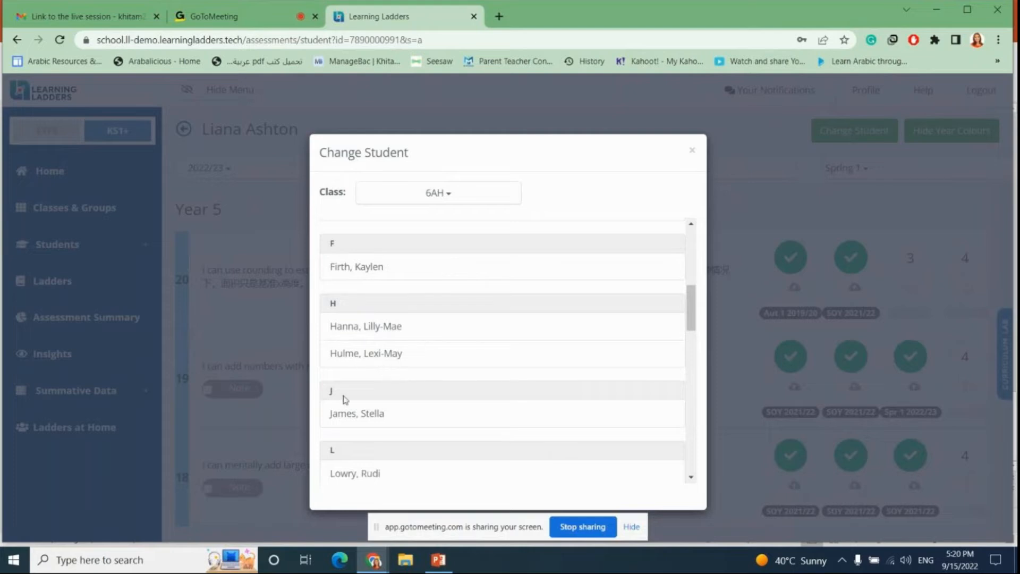
click(354, 417)
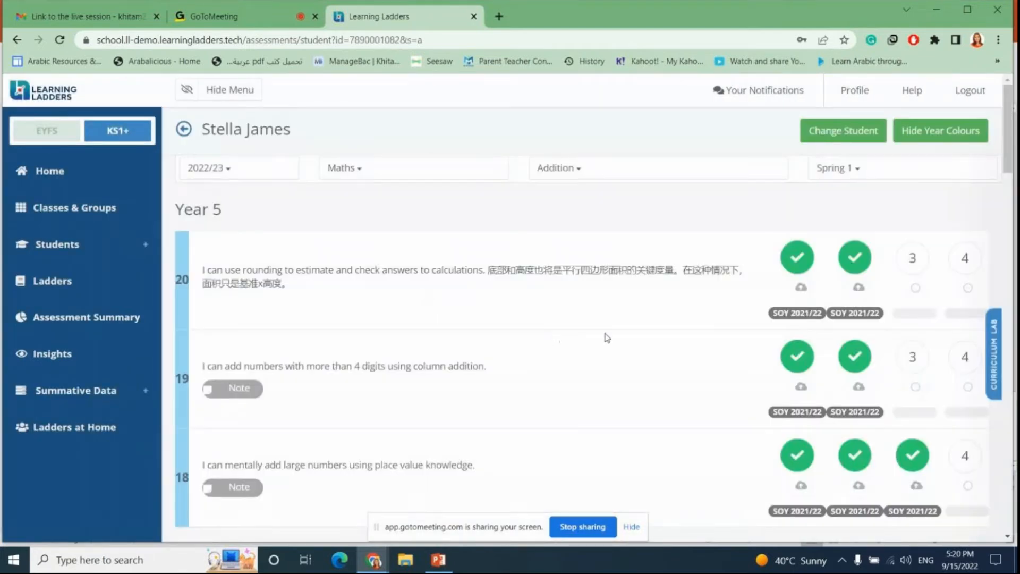
Step: Mark Year 3 statement 13 as Secure at level 3 for this student
scroll(610, 338, down, 10)
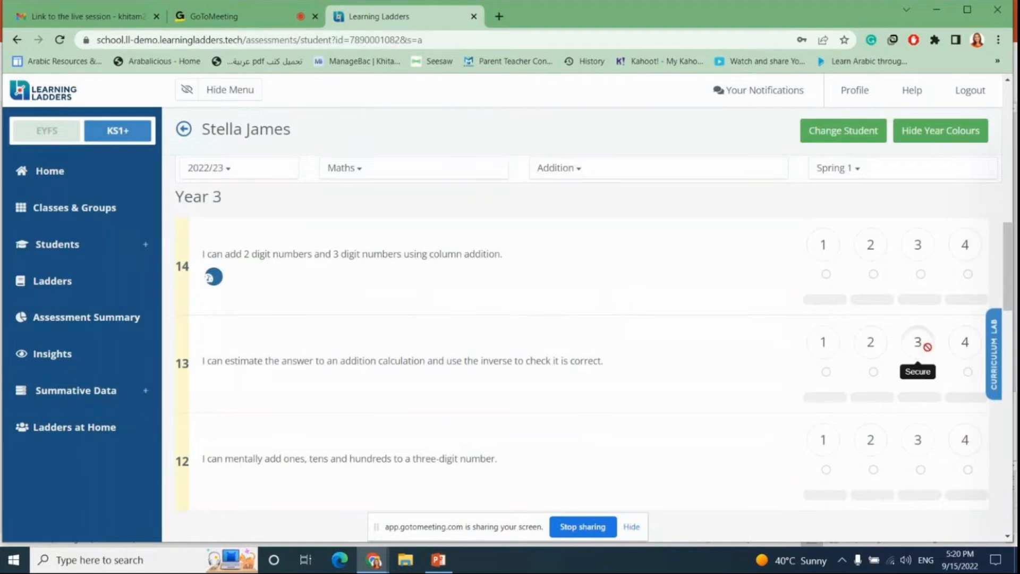
click(924, 345)
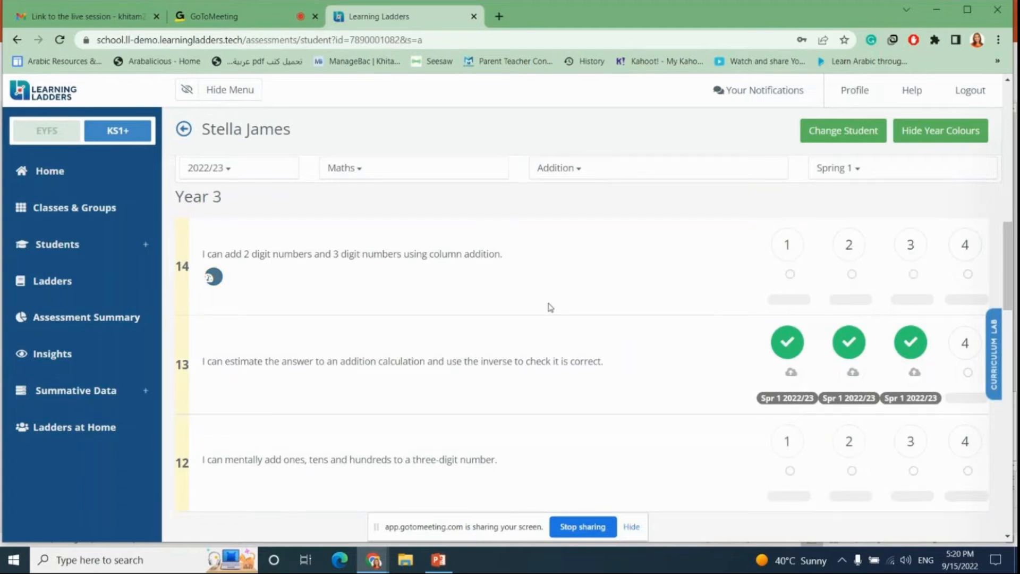
Step: Scroll through this student's Addition ladder statements down to Year 1 and back to the top
scroll(541, 306, up, 2)
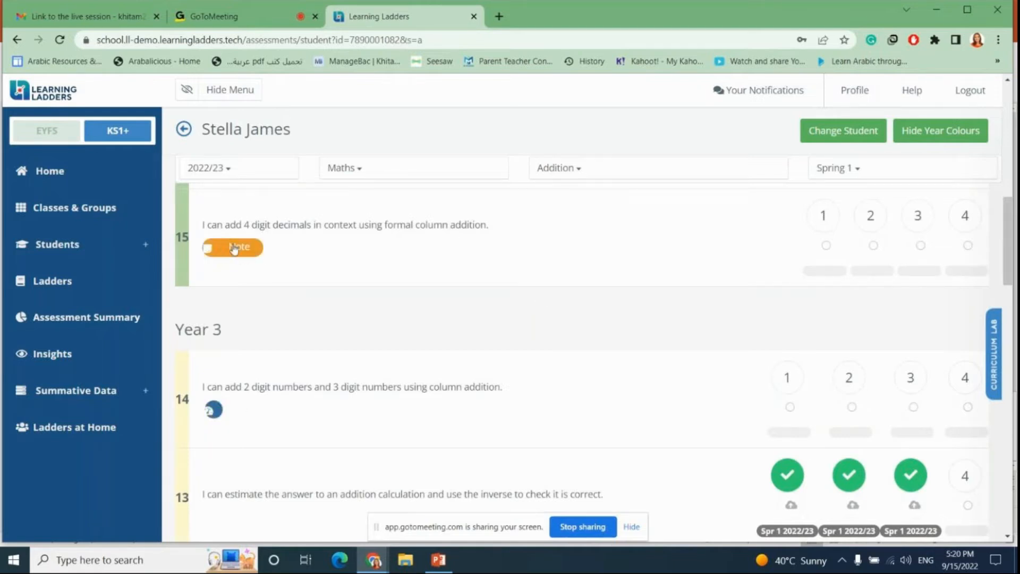
scroll(353, 334, down, 4)
scroll(353, 333, down, 6)
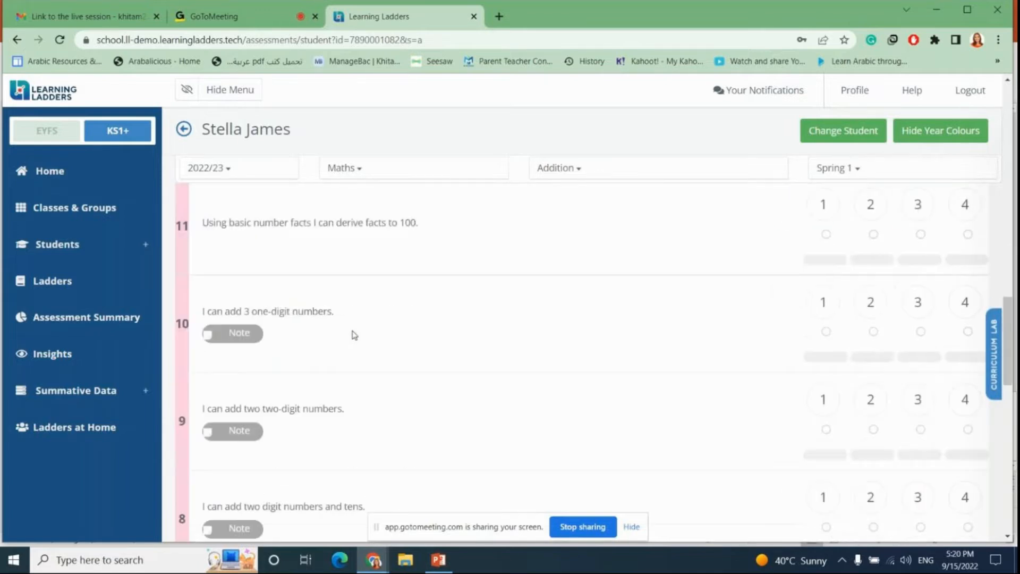
scroll(353, 334, down, 8)
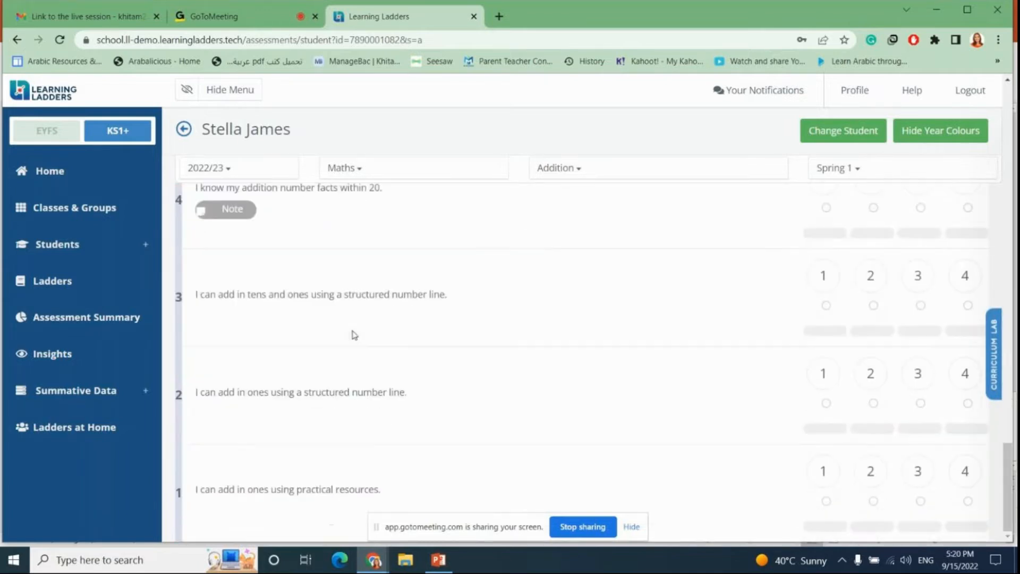
scroll(315, 332, up, 8)
scroll(315, 332, up, 18)
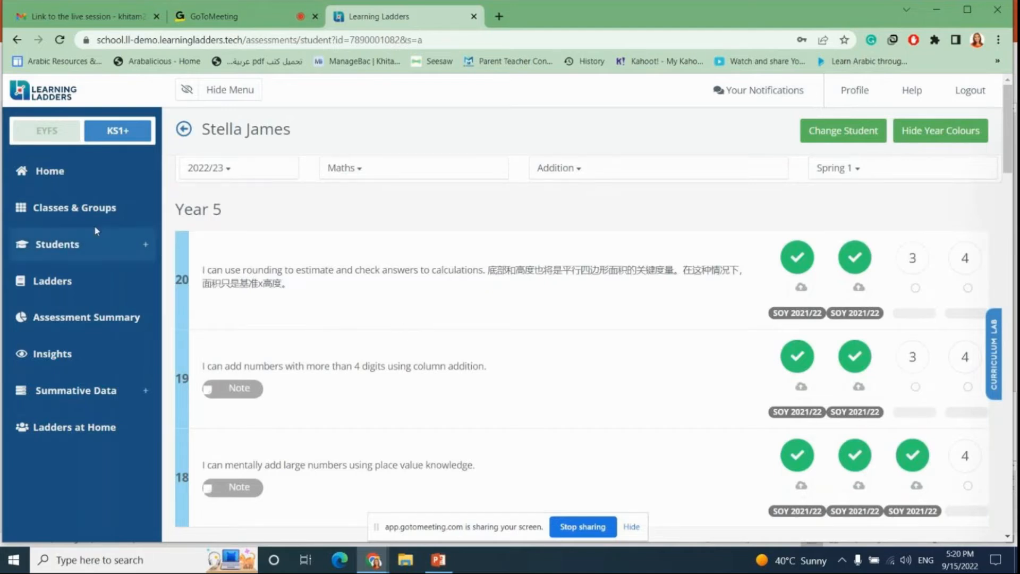
Step: Open the Student Reports page and scroll through the list of draft reports
click(46, 247)
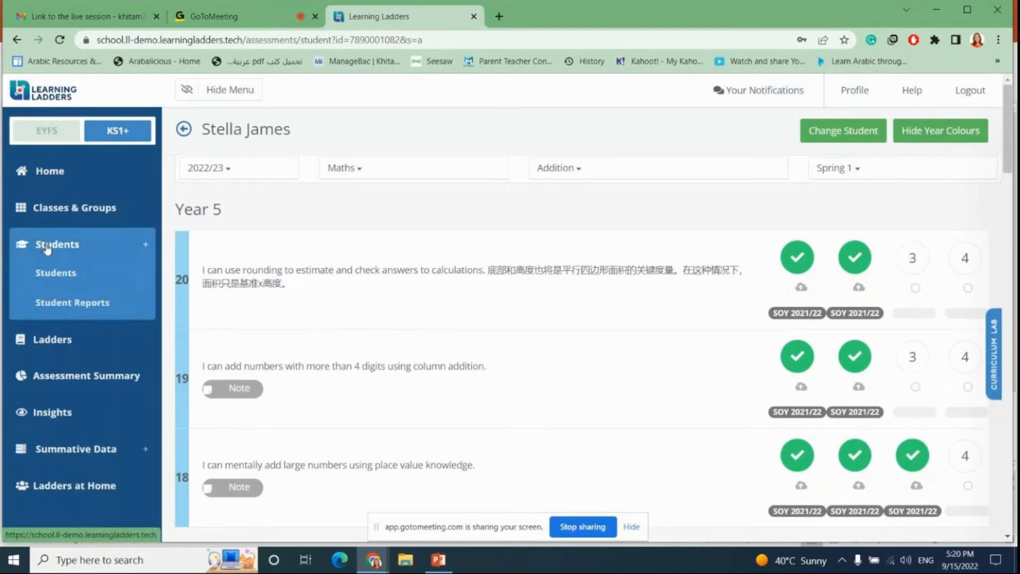
click(80, 303)
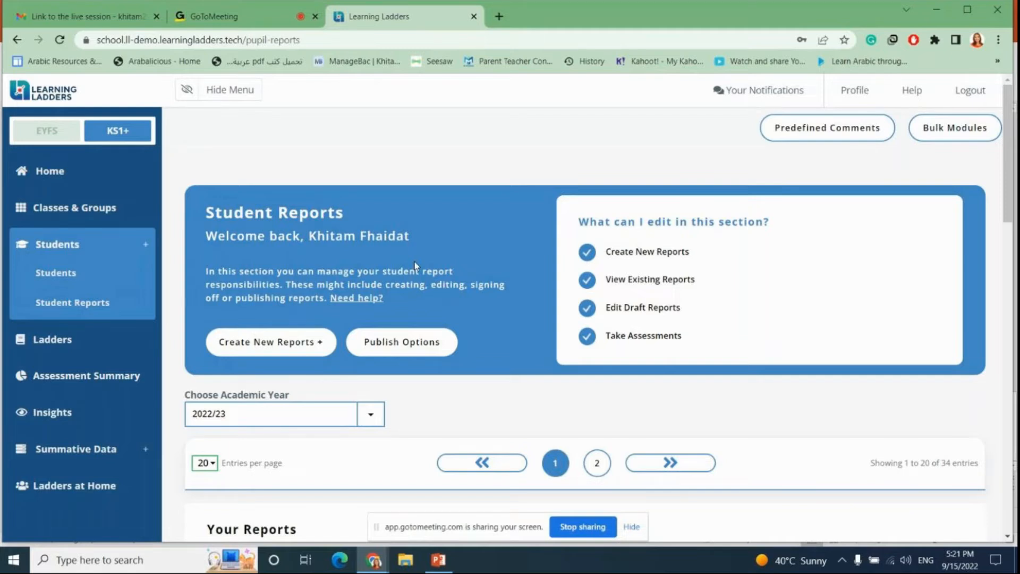
scroll(415, 261, down, 10)
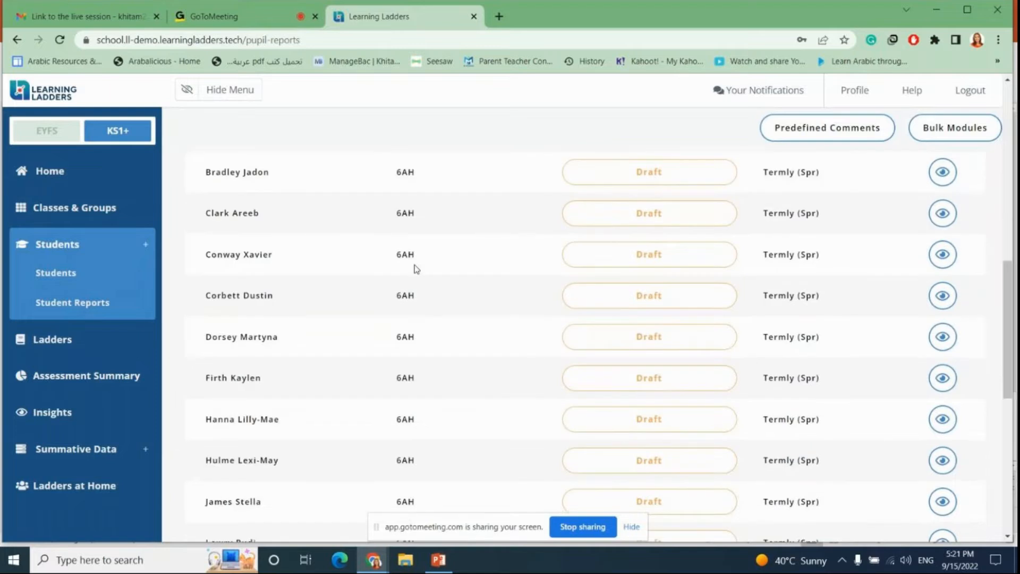
scroll(416, 268, down, 4)
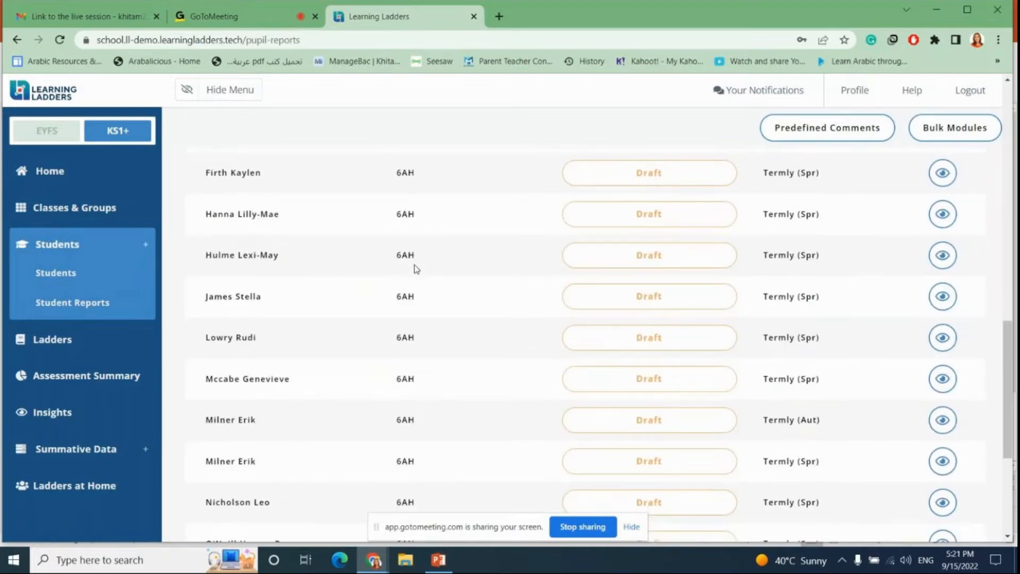
scroll(416, 268, up, 15)
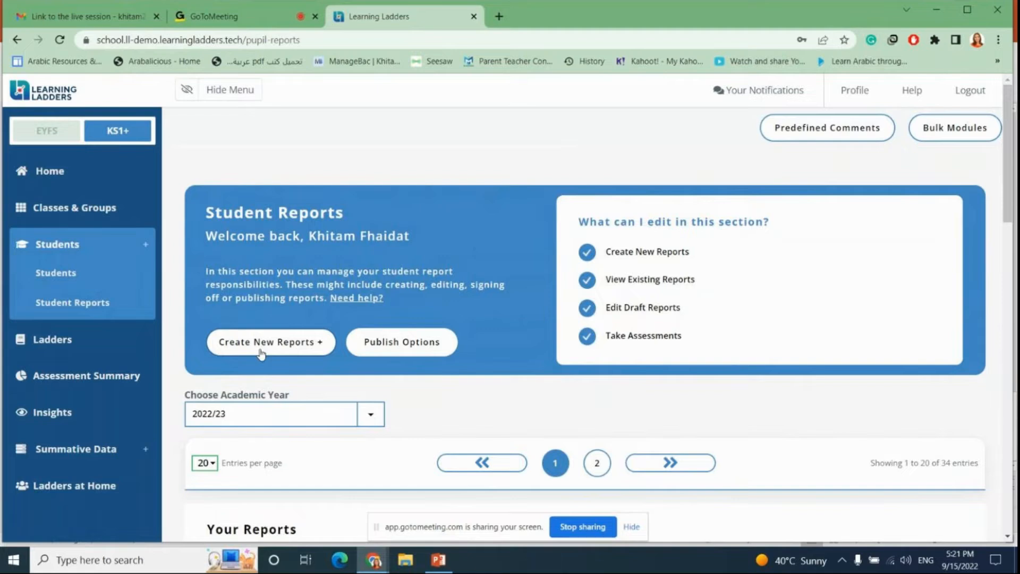
Step: Switch the Student Reports list to the 2021/22 academic year
scroll(260, 353, down, 1)
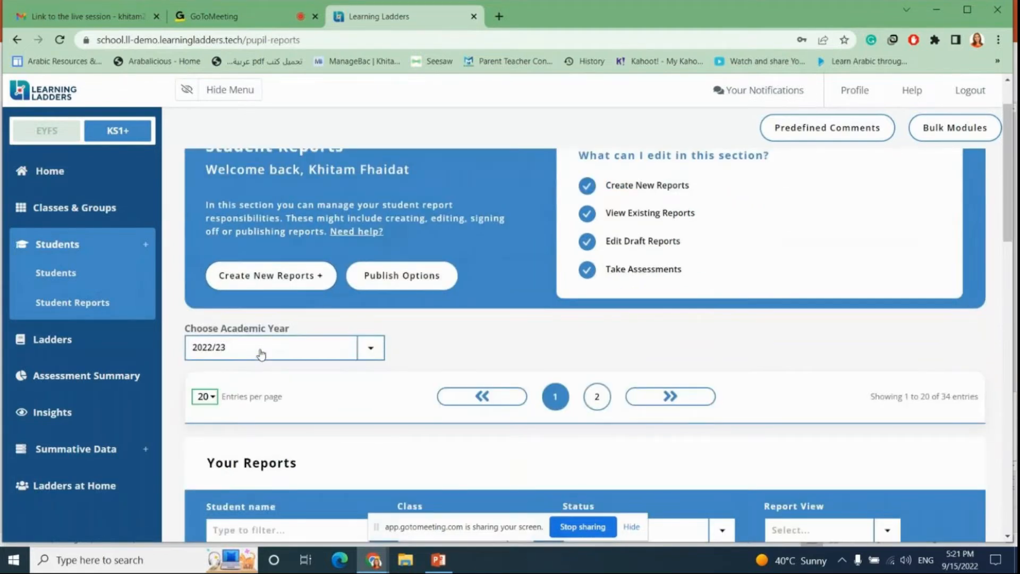
click(377, 356)
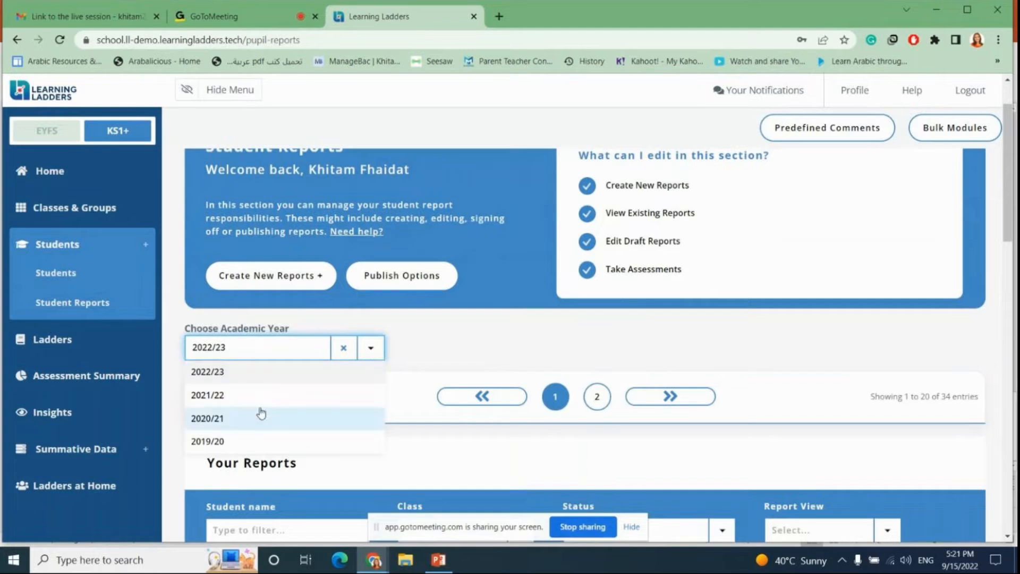
click(240, 401)
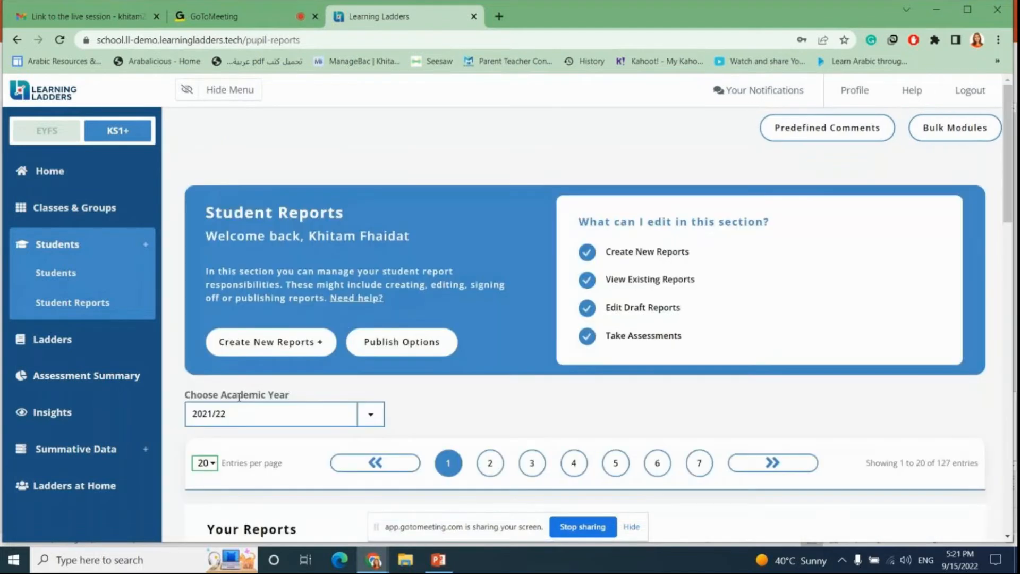
Step: Start creating new reports for class group 5OS and select one student from that class
scroll(316, 324, down, 1)
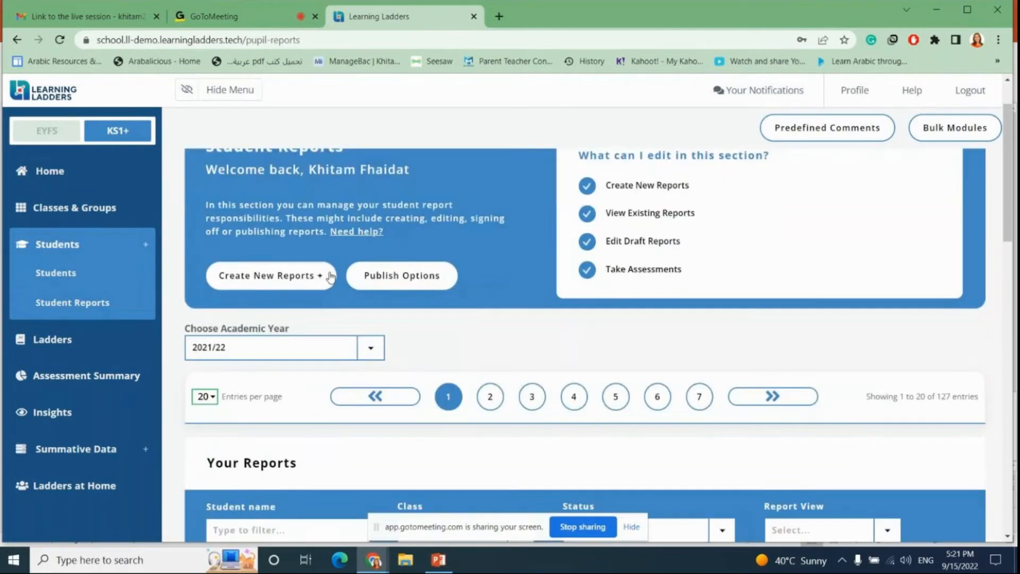
click(254, 277)
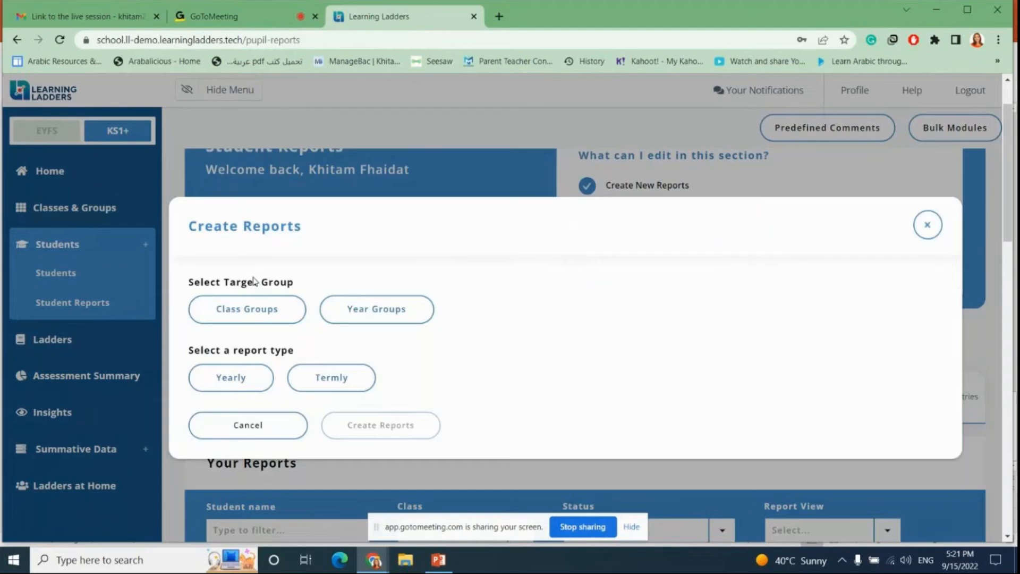
click(248, 316)
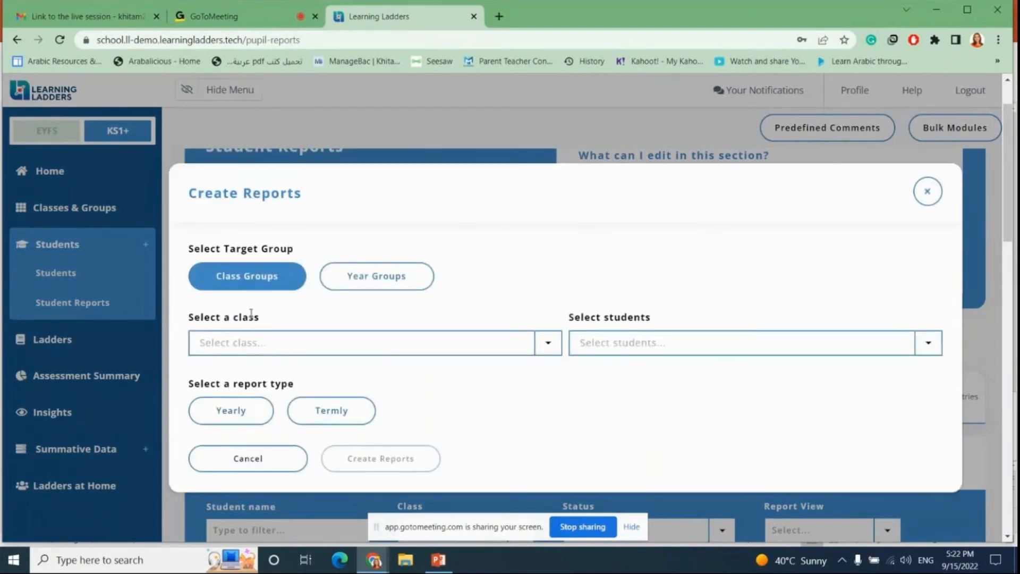
click(549, 345)
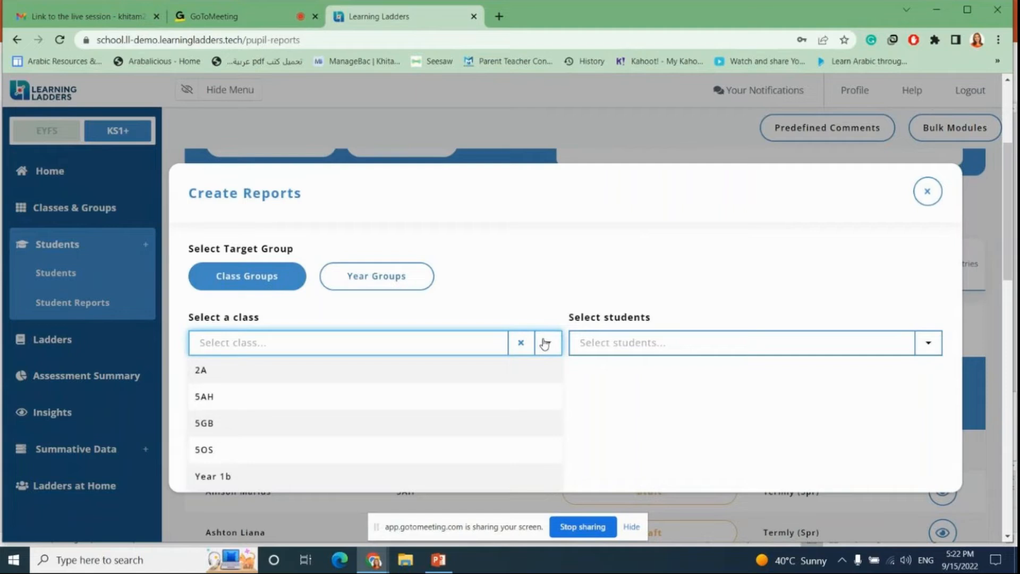
click(211, 451)
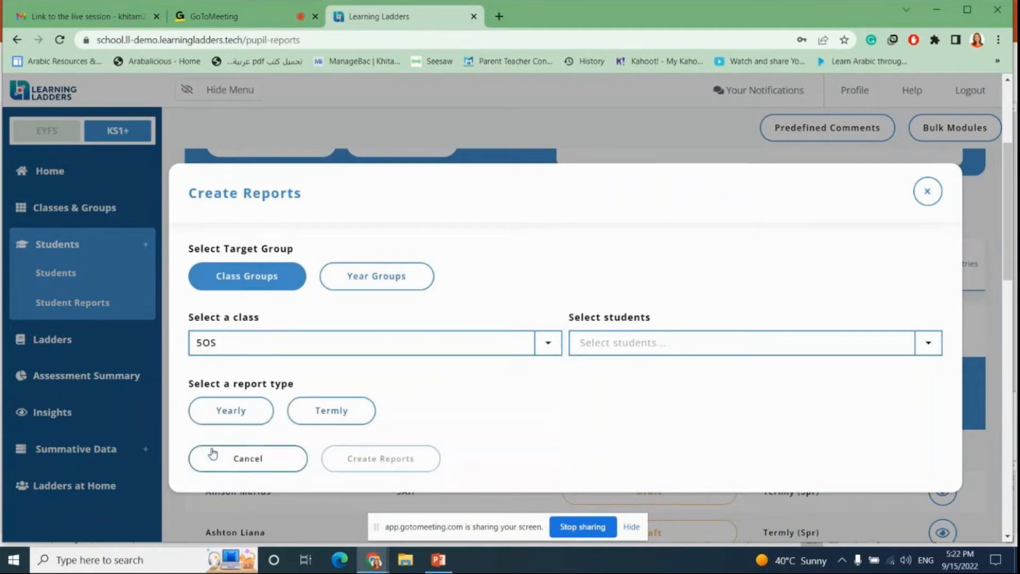
click(694, 345)
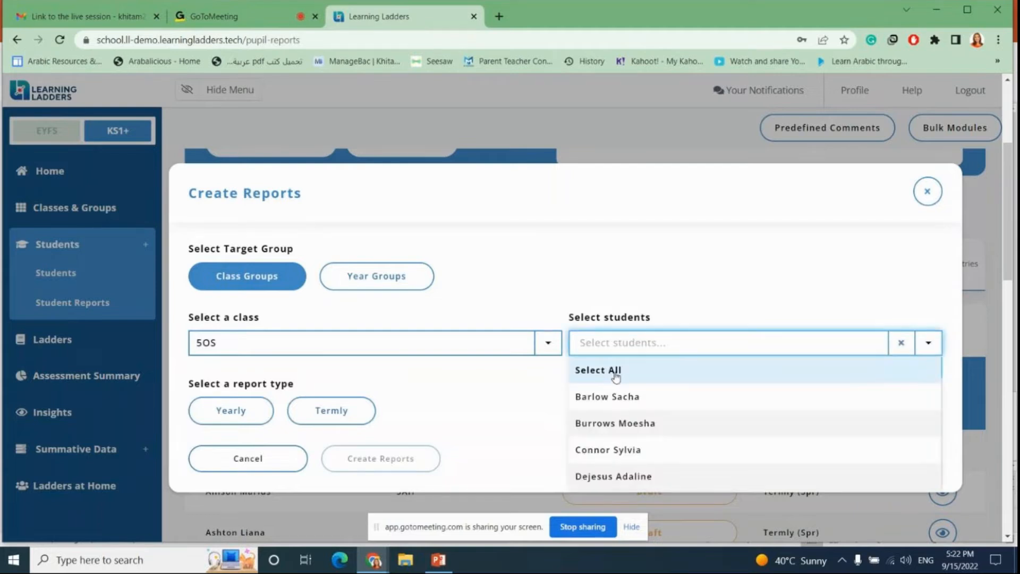
scroll(621, 425, down, 5)
scroll(627, 433, down, 5)
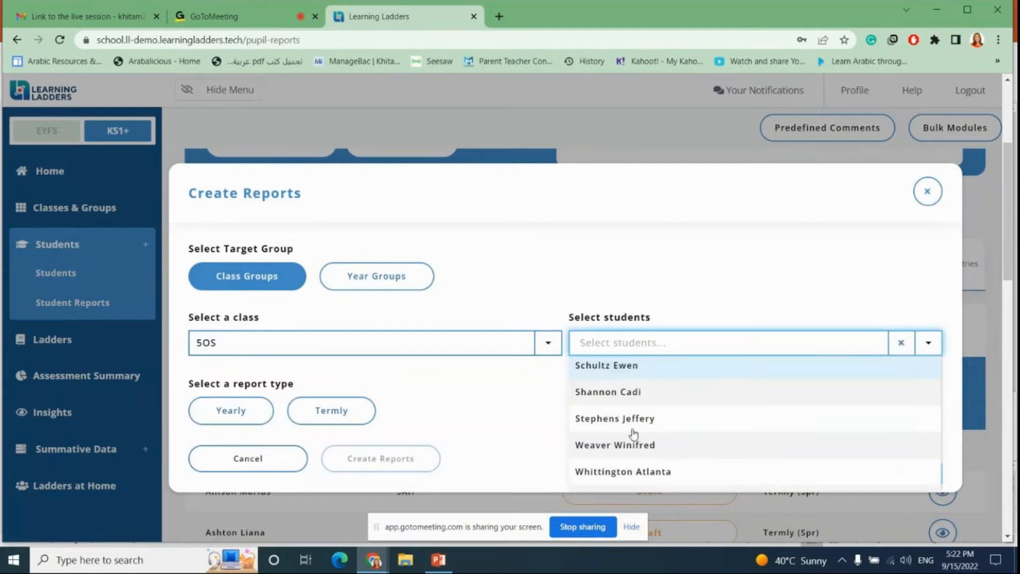
scroll(622, 431, up, 10)
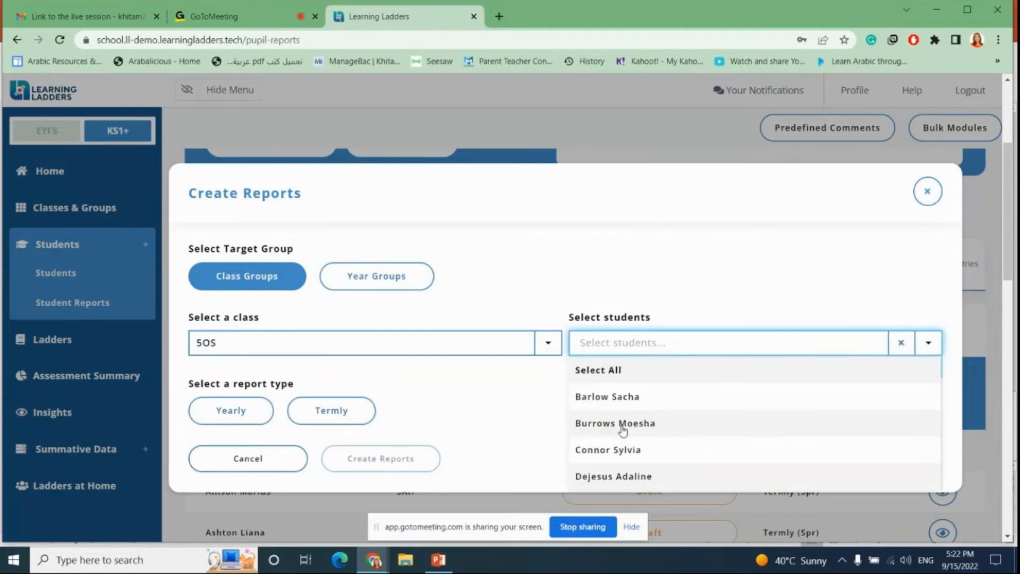
scroll(622, 431, down, 2)
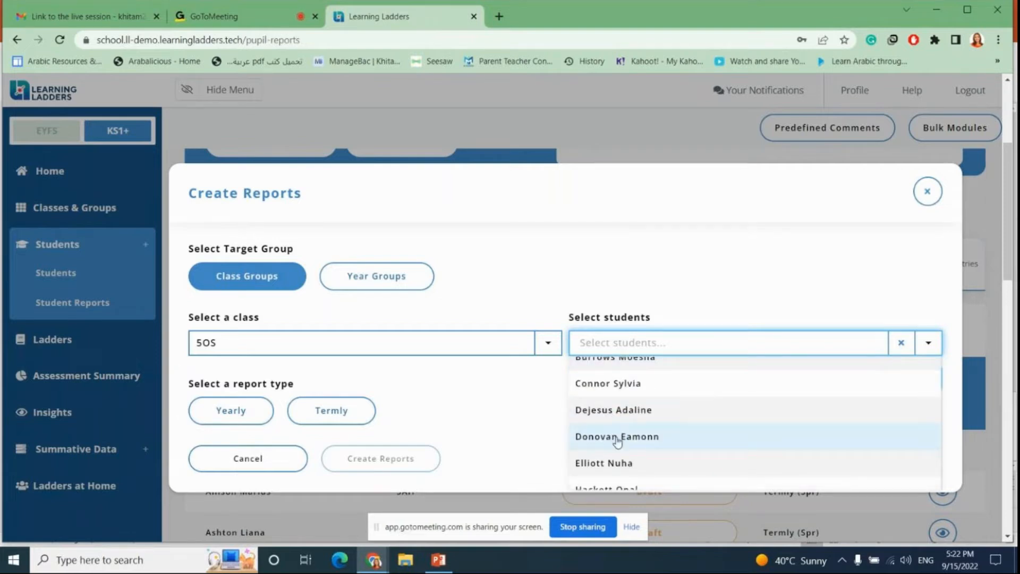
click(611, 436)
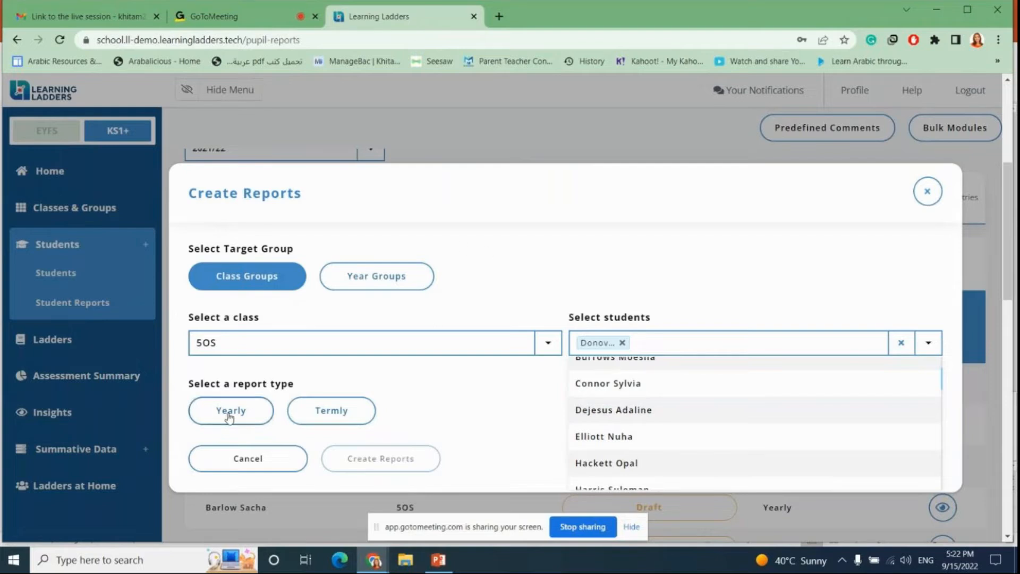
Step: Set the report type to Termly and the term to Spring, then create the report
click(336, 417)
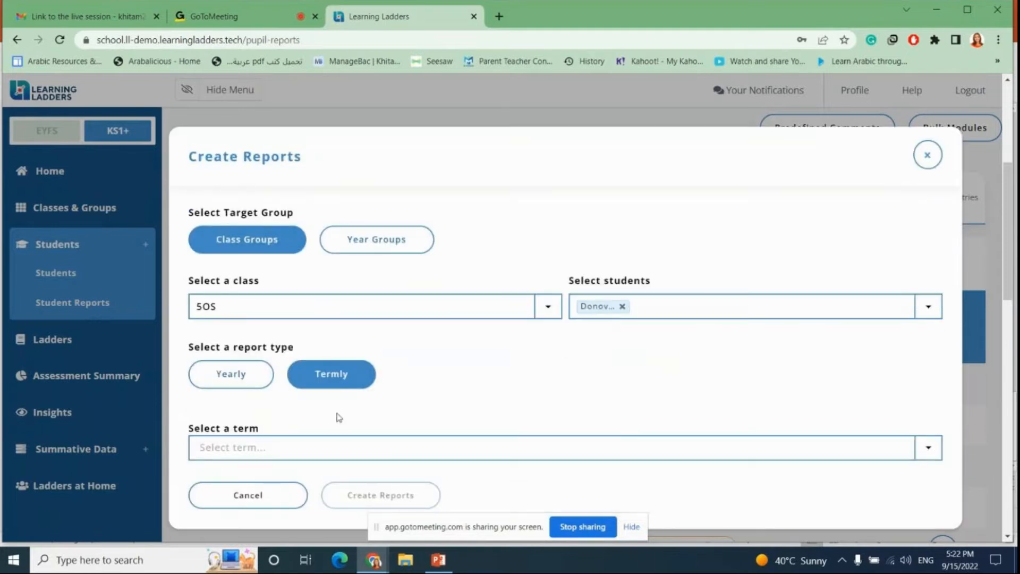
click(927, 448)
scroll(669, 388, down, 1)
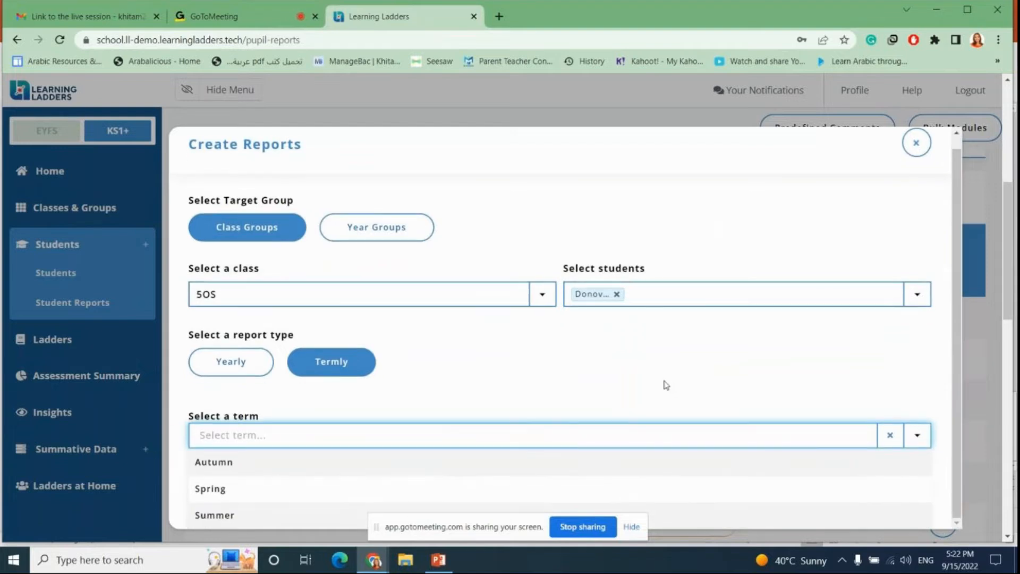
click(217, 490)
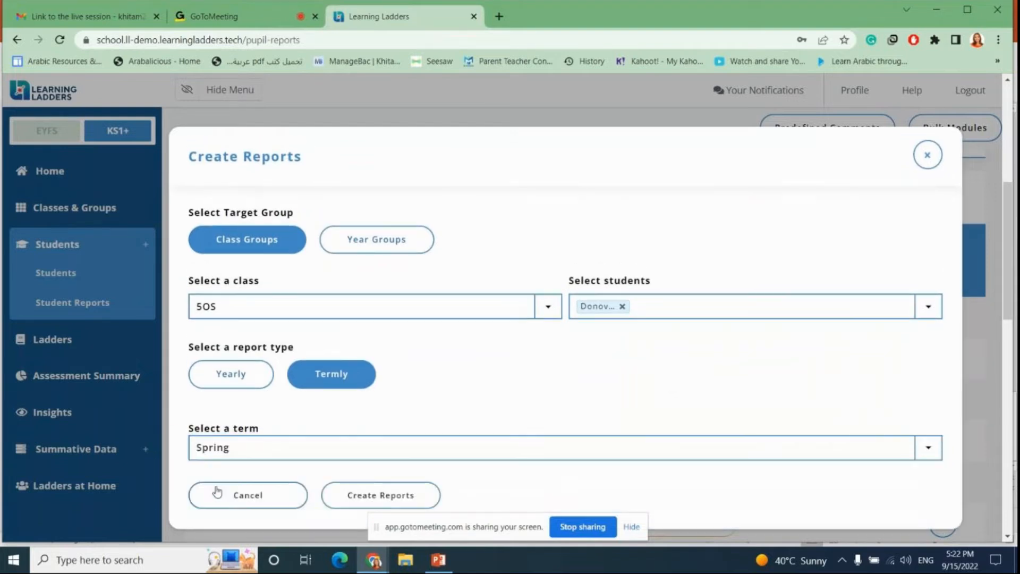
click(374, 497)
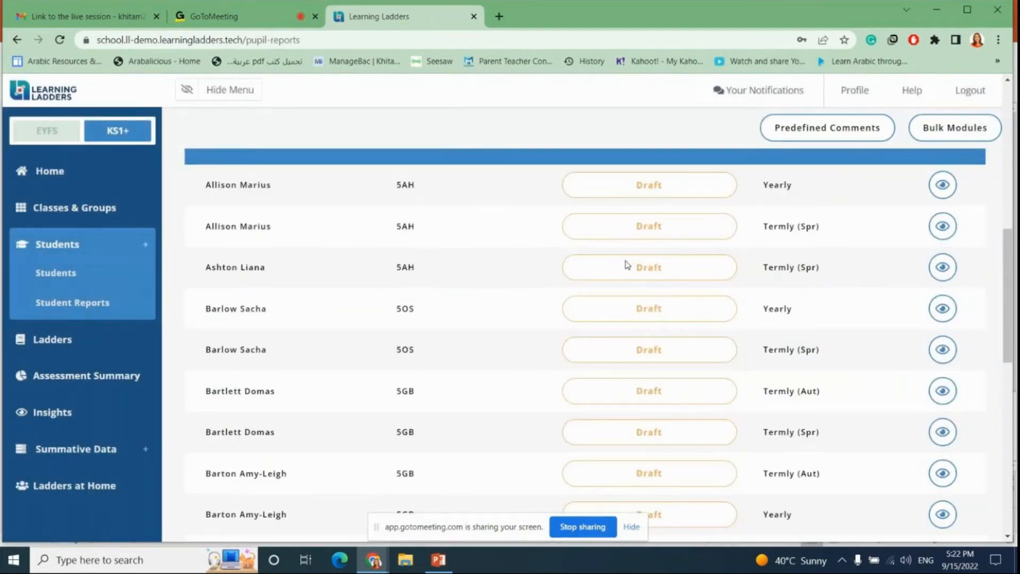
Step: Refresh the reports page and hide the new feature announcement
scroll(627, 264, up, 8)
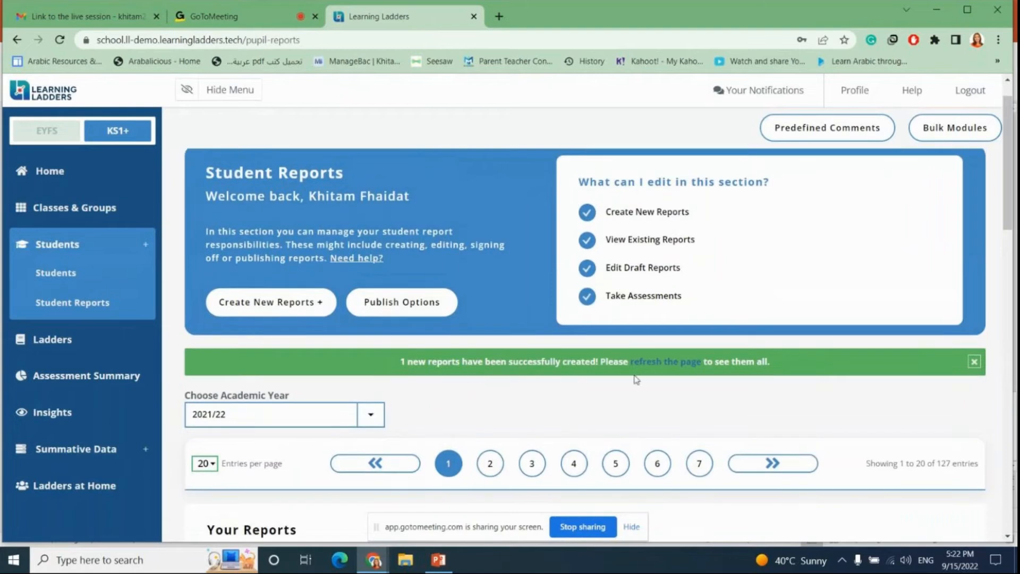
click(657, 365)
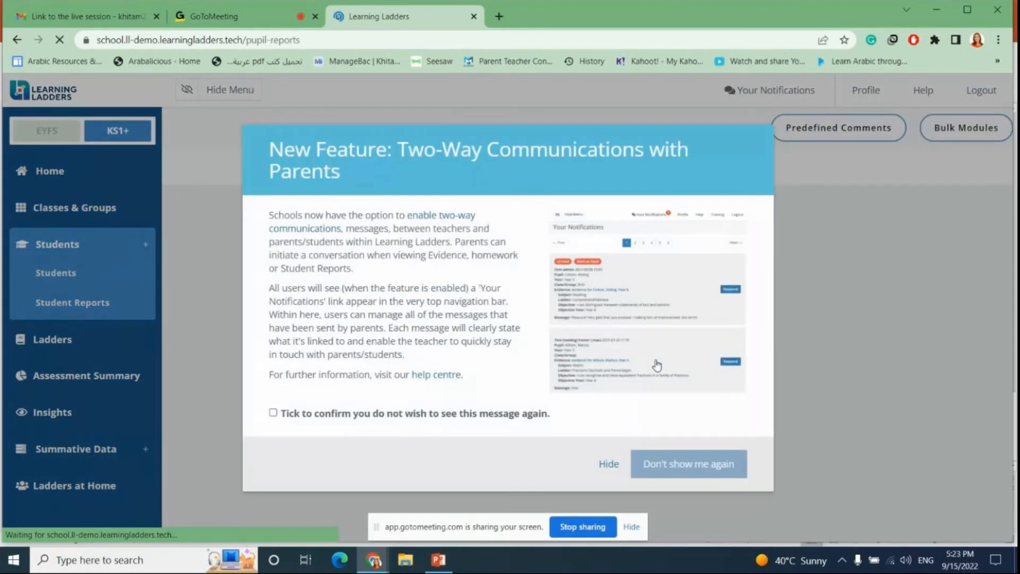
click(604, 464)
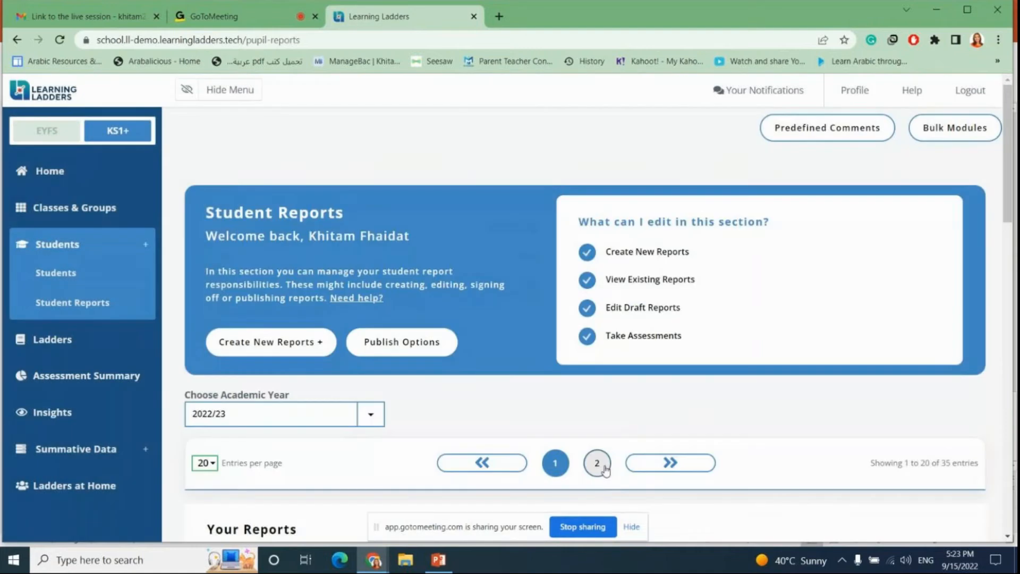
Step: Scroll the report list and open the Autumn termly report of the 6GB student
scroll(571, 409, down, 1)
scroll(571, 409, down, 15)
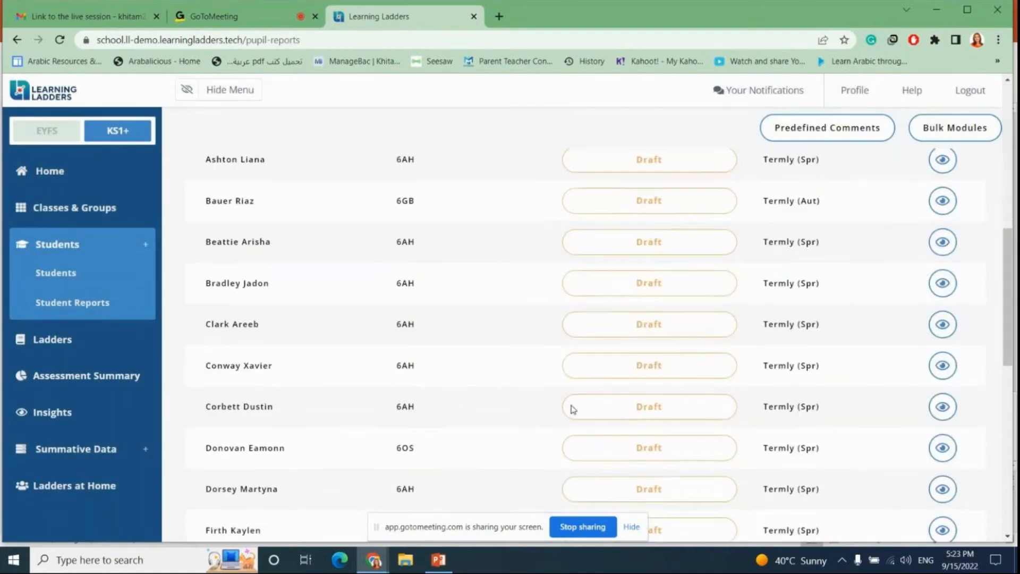
scroll(572, 409, down, 1)
scroll(570, 409, up, 10)
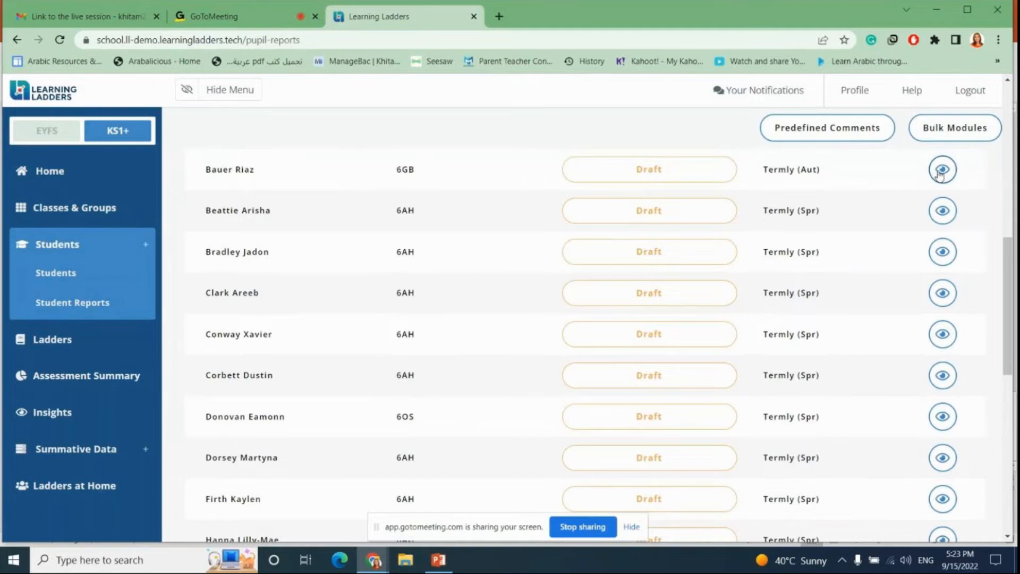
click(943, 167)
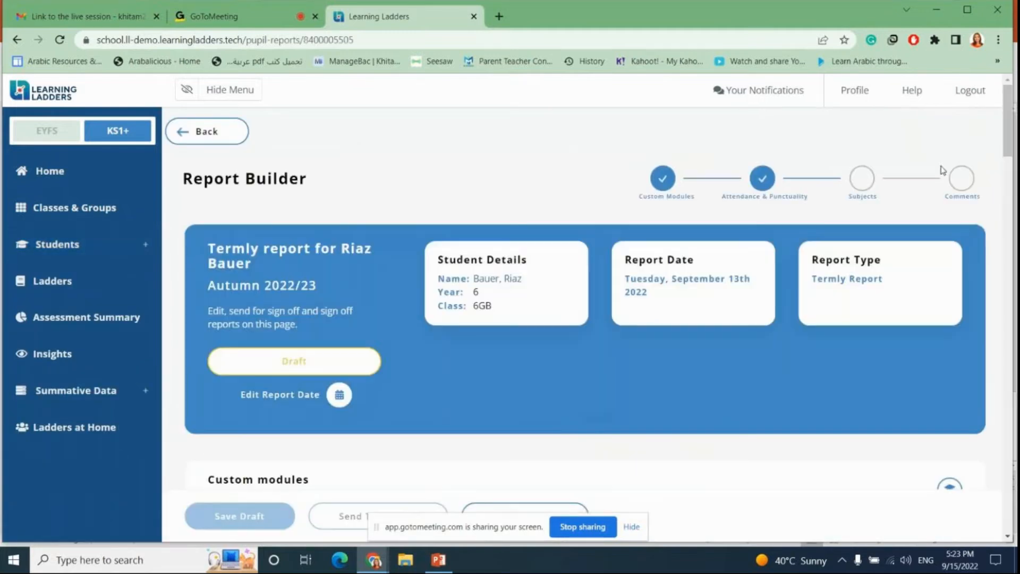
Step: Scroll through the report builder's custom modules, attendance, subjects and comment sections
scroll(514, 334, down, 8)
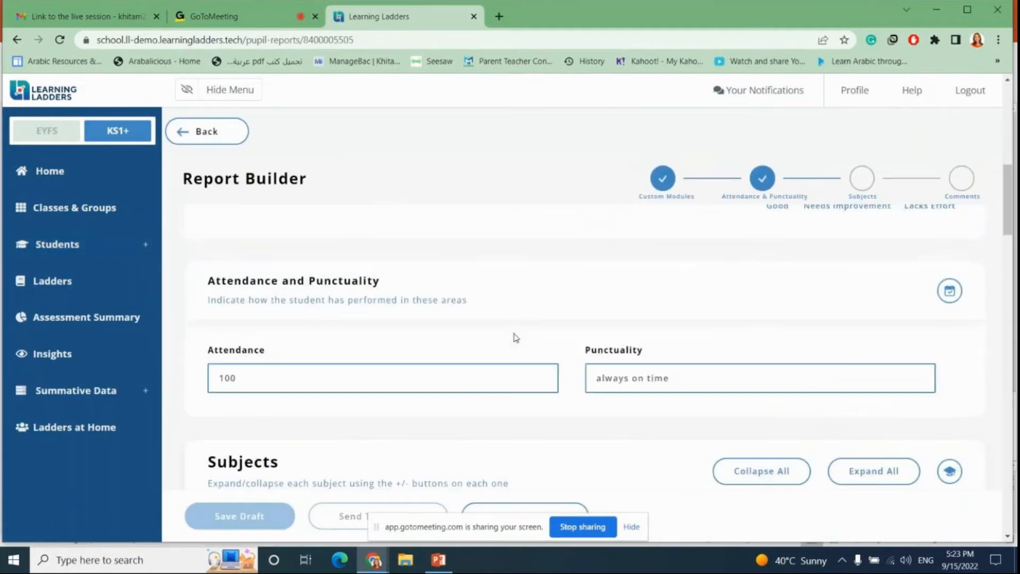
scroll(514, 336, down, 15)
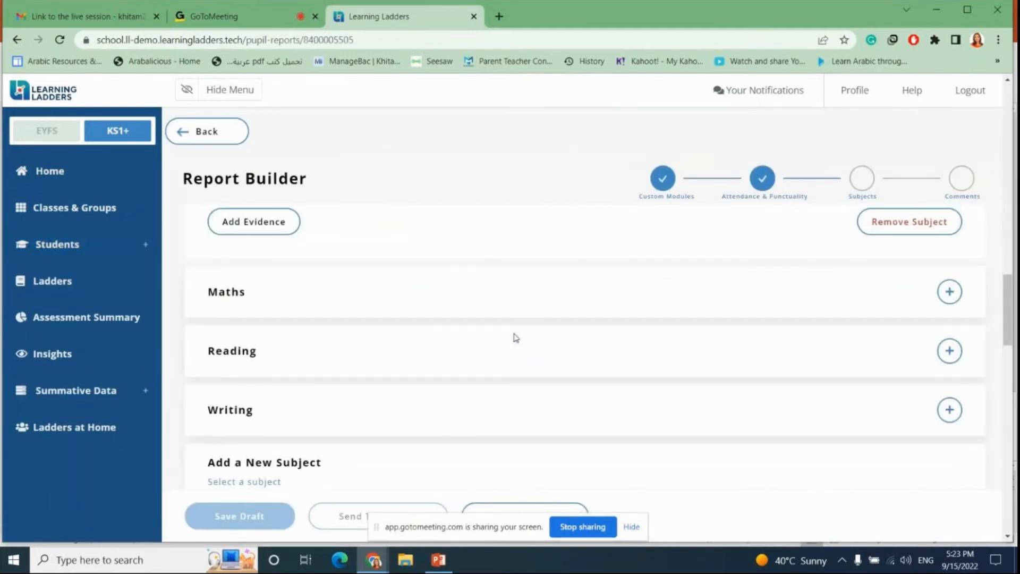
scroll(513, 337, down, 5)
scroll(494, 339, up, 8)
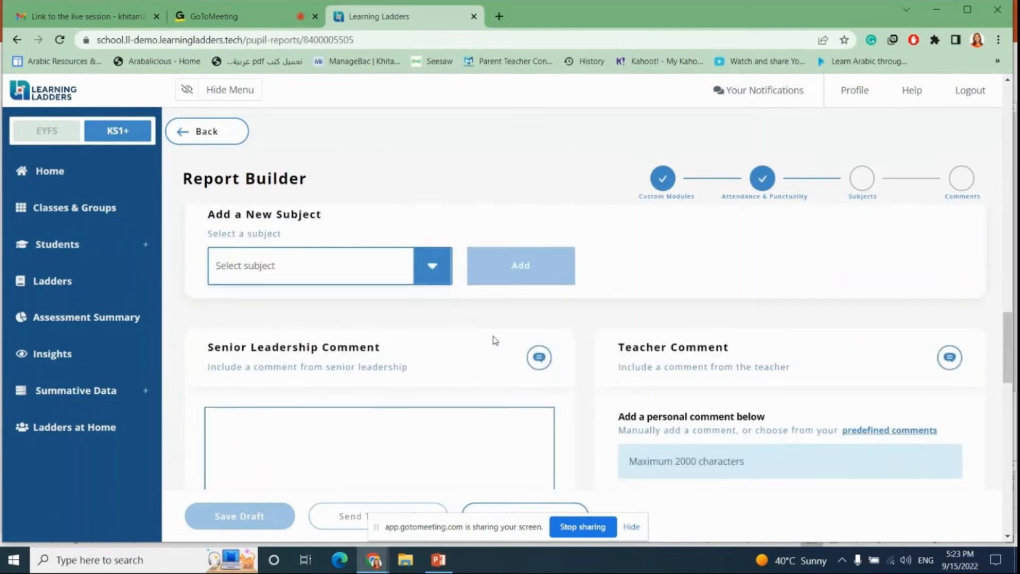
scroll(494, 339, up, 20)
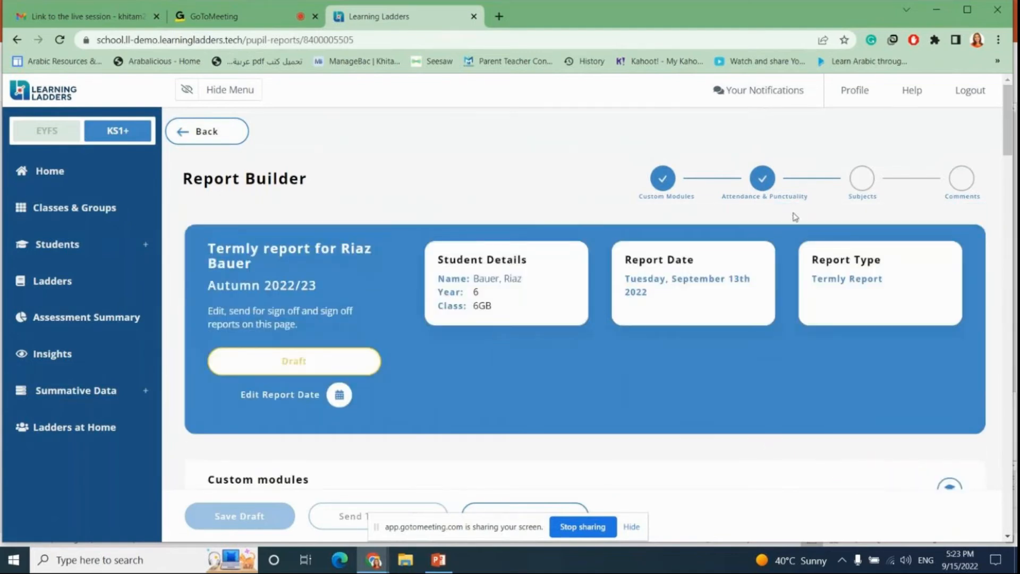
scroll(579, 324, down, 6)
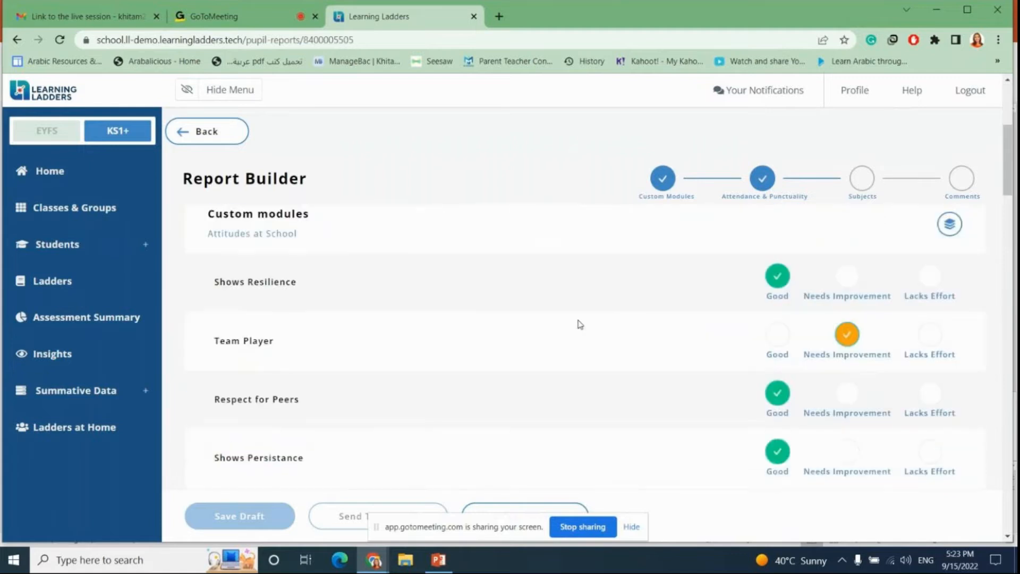
scroll(579, 324, down, 4)
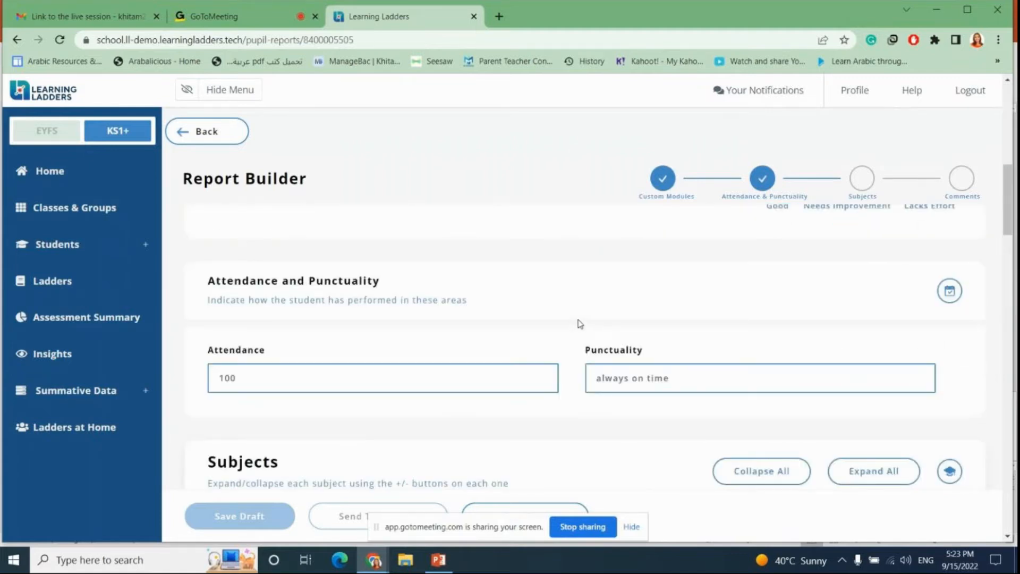
scroll(579, 324, down, 4)
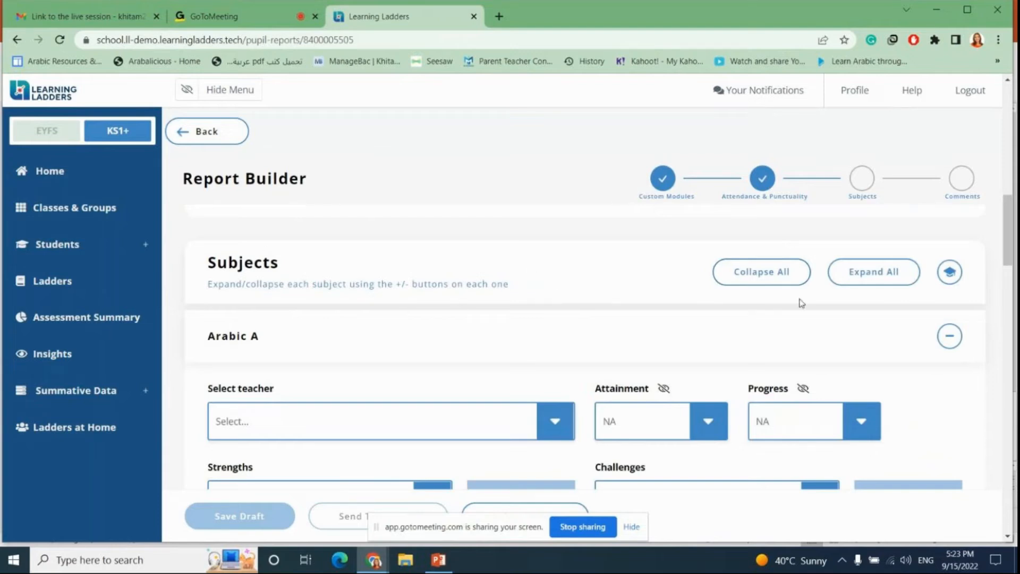
Step: Collapse all subjects in the report and expand the Maths subject
click(743, 280)
scroll(594, 273, down, 2)
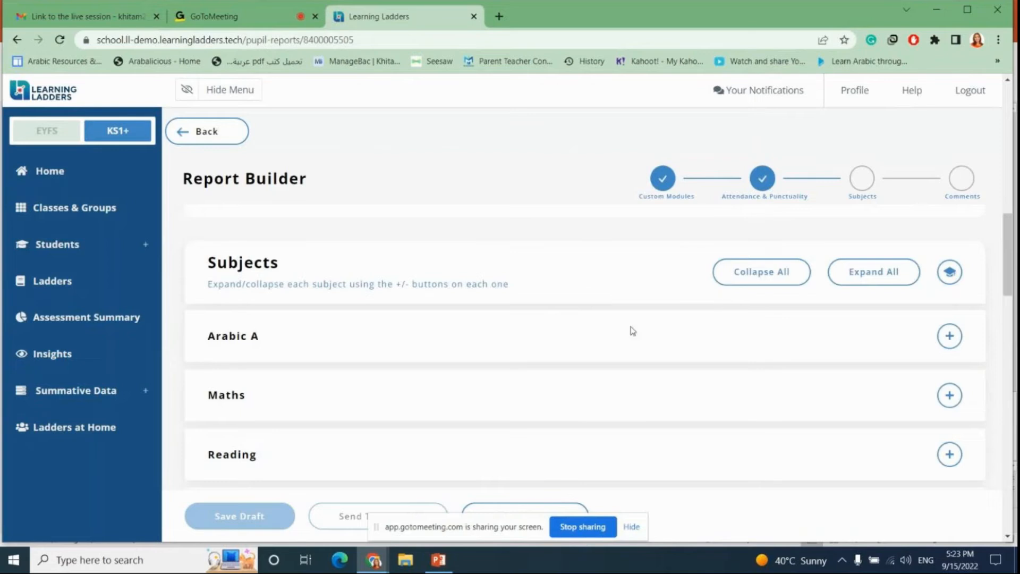
click(948, 395)
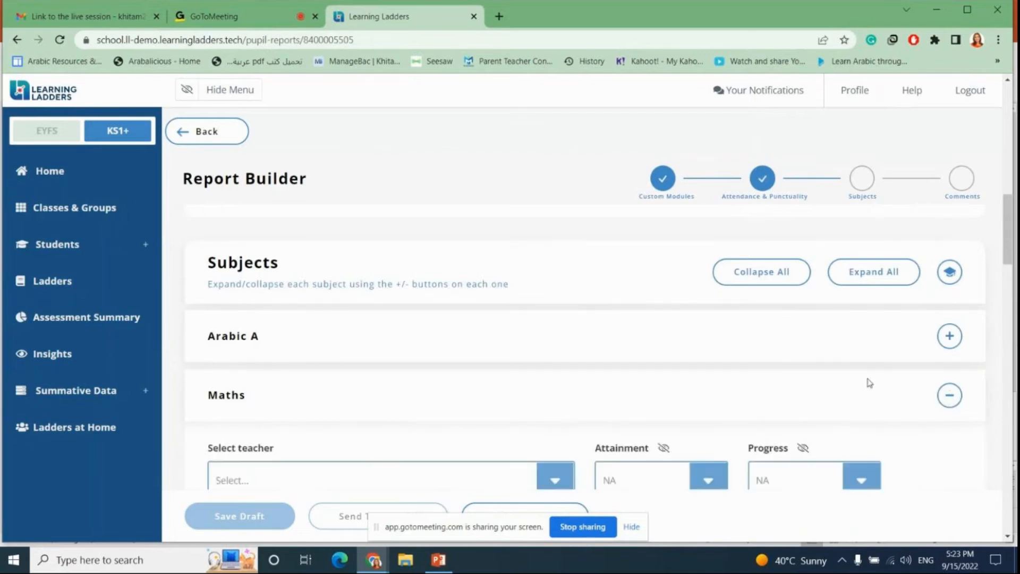
Step: Review the Maths strengths and challenges and expand the Reading subject
scroll(867, 382, down, 3)
scroll(865, 376, down, 3)
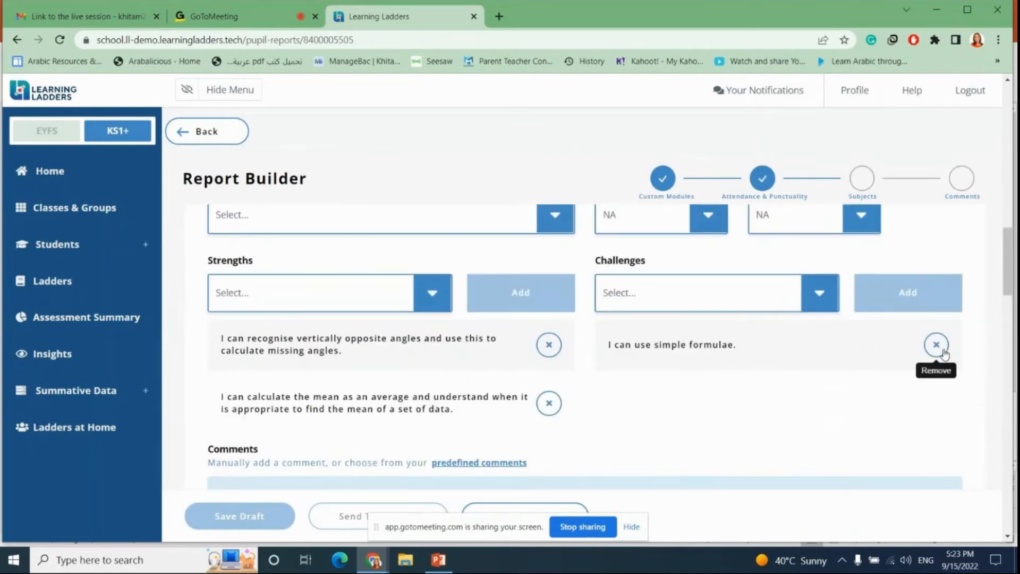
scroll(795, 353, down, 4)
scroll(795, 353, down, 5)
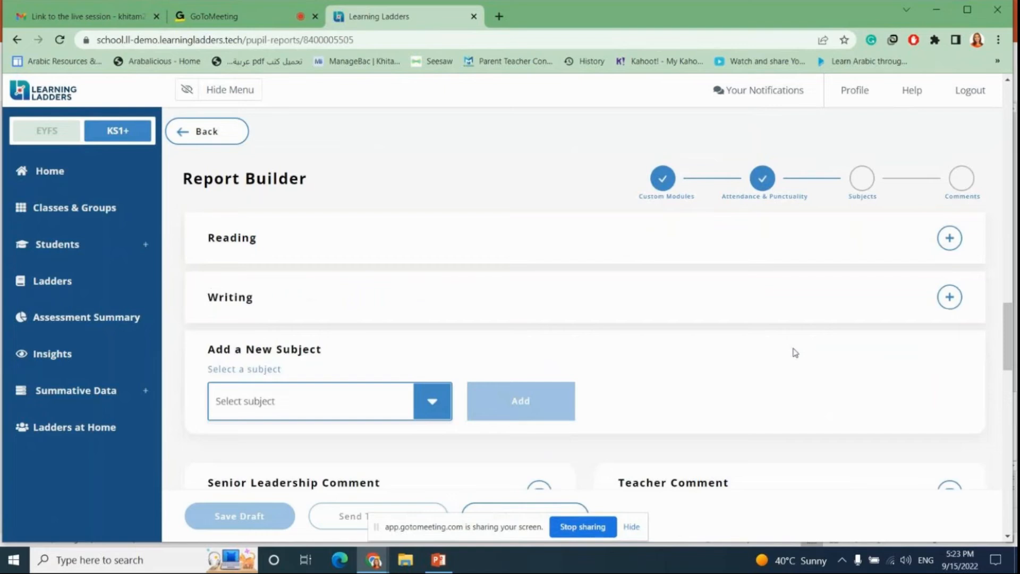
click(949, 229)
scroll(837, 289, down, 3)
scroll(816, 296, up, 10)
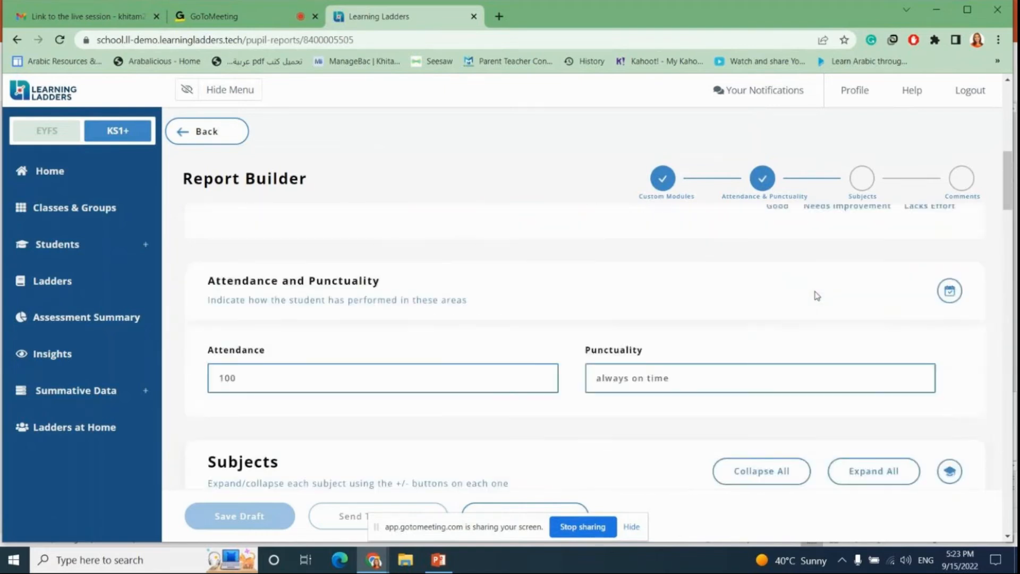
Step: Assign the logged-in teacher as the Maths subject's teacher
scroll(816, 295, down, 5)
scroll(816, 295, down, 2)
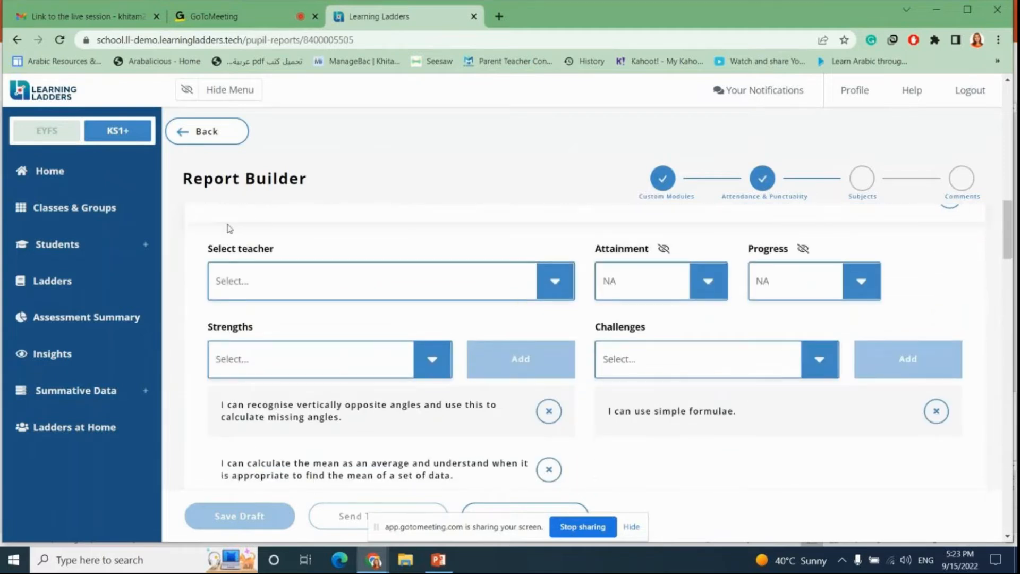
click(555, 281)
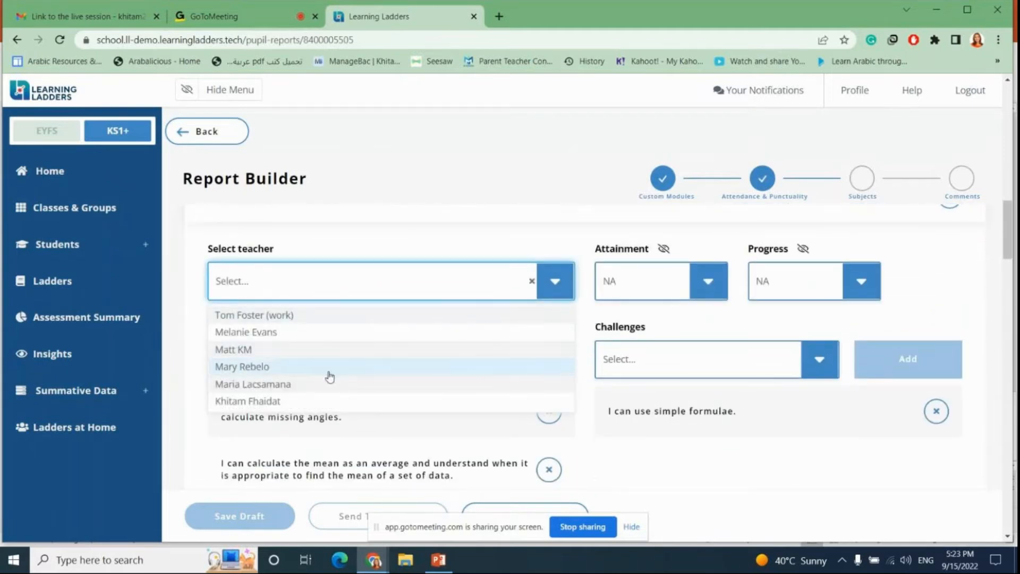
click(280, 406)
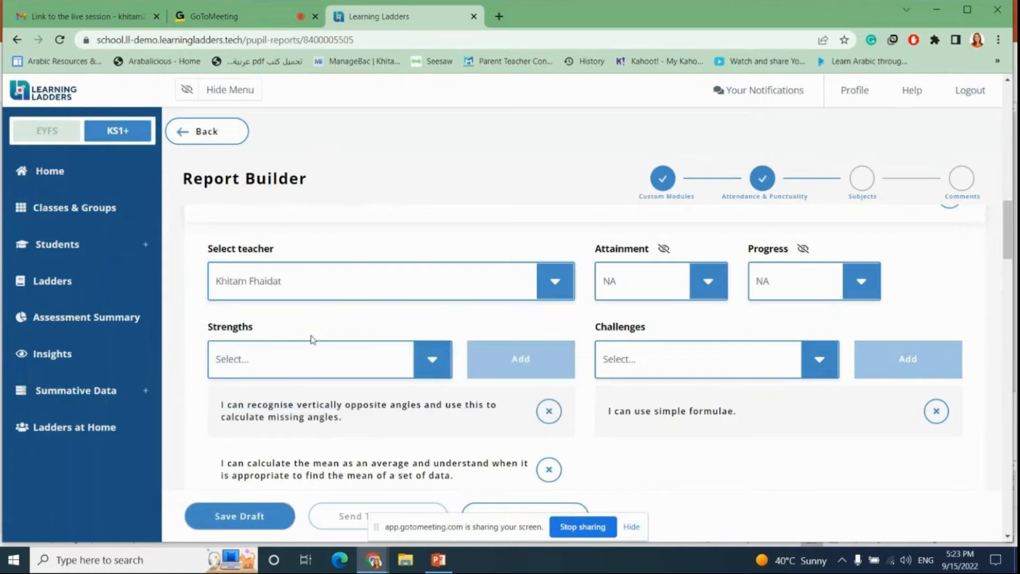
Step: Add the Maths strength "I can estimate volume and capacity and explore these concepts using practical materials. (Measurement)"
click(446, 366)
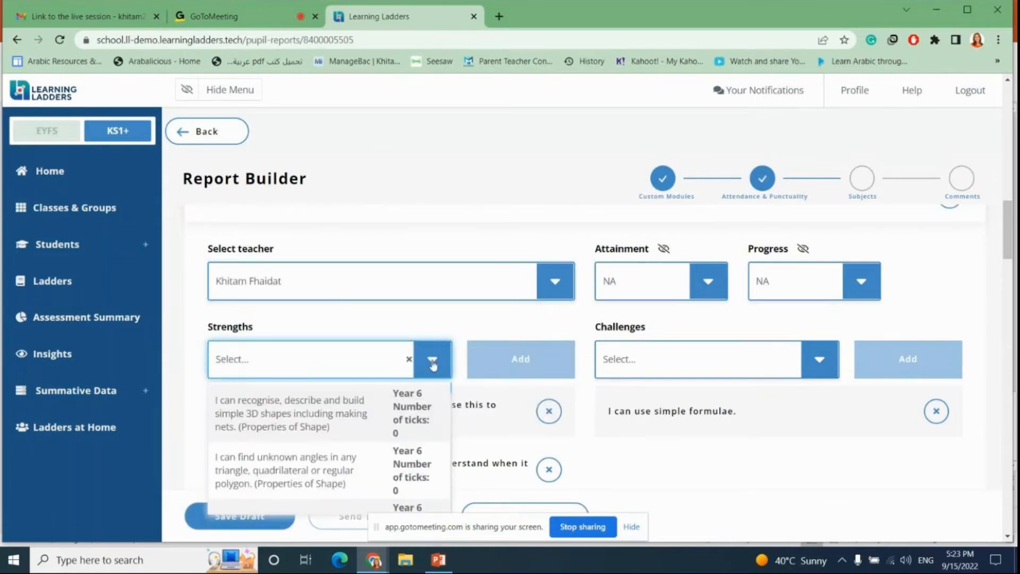
scroll(444, 364, down, 3)
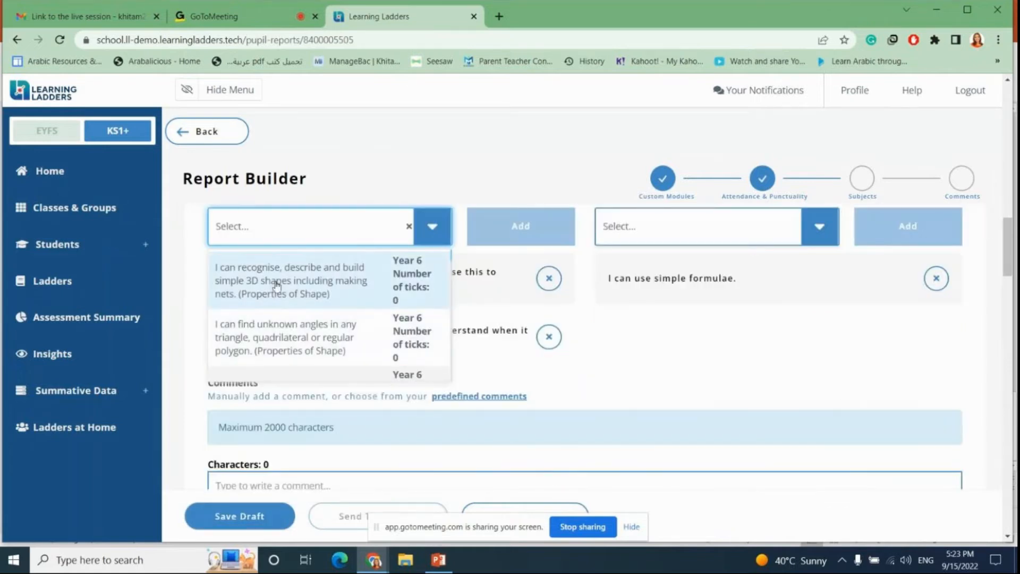
scroll(333, 308, down, 2)
scroll(333, 308, down, 5)
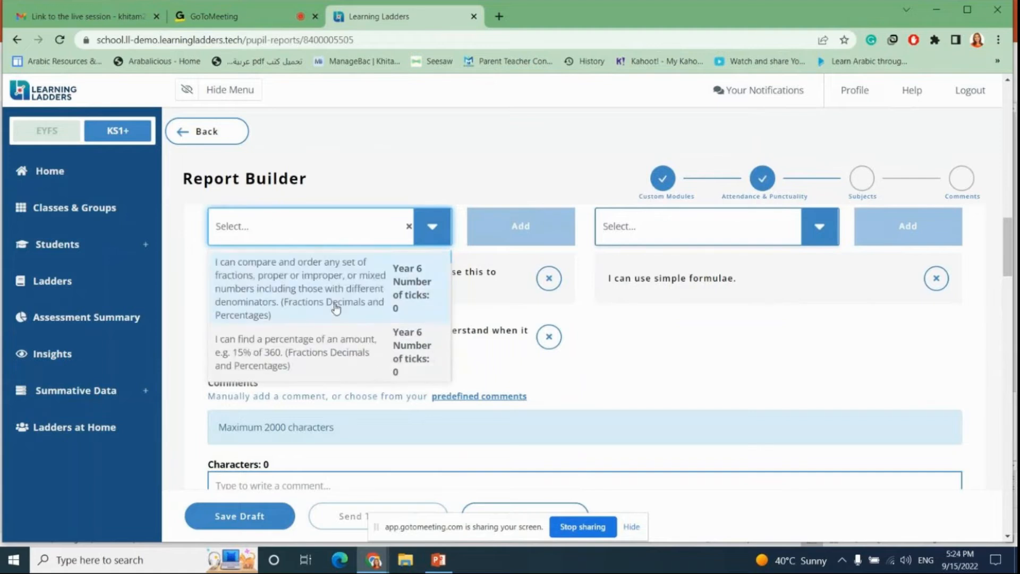
scroll(338, 308, down, 8)
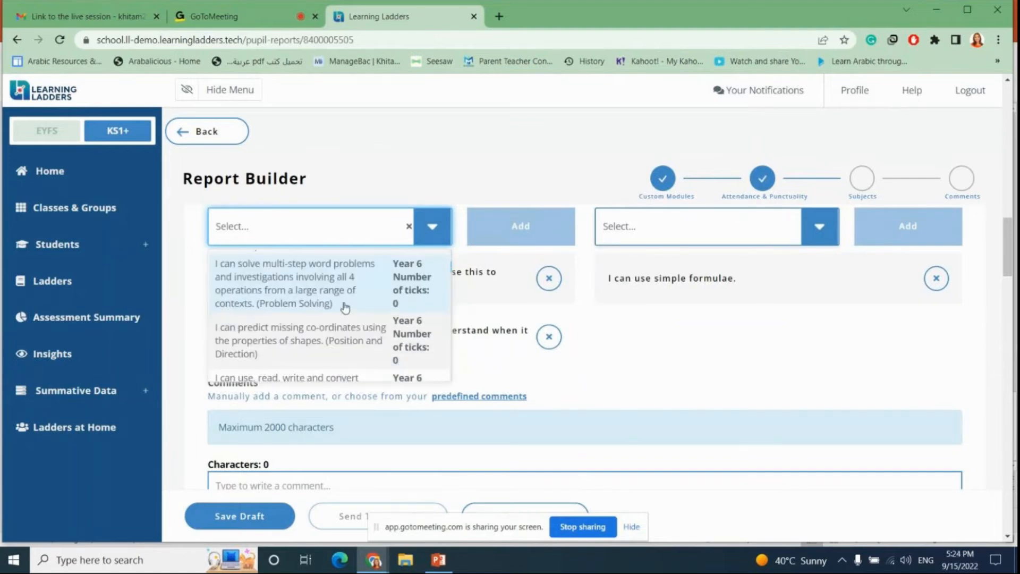
scroll(347, 307, up, 2)
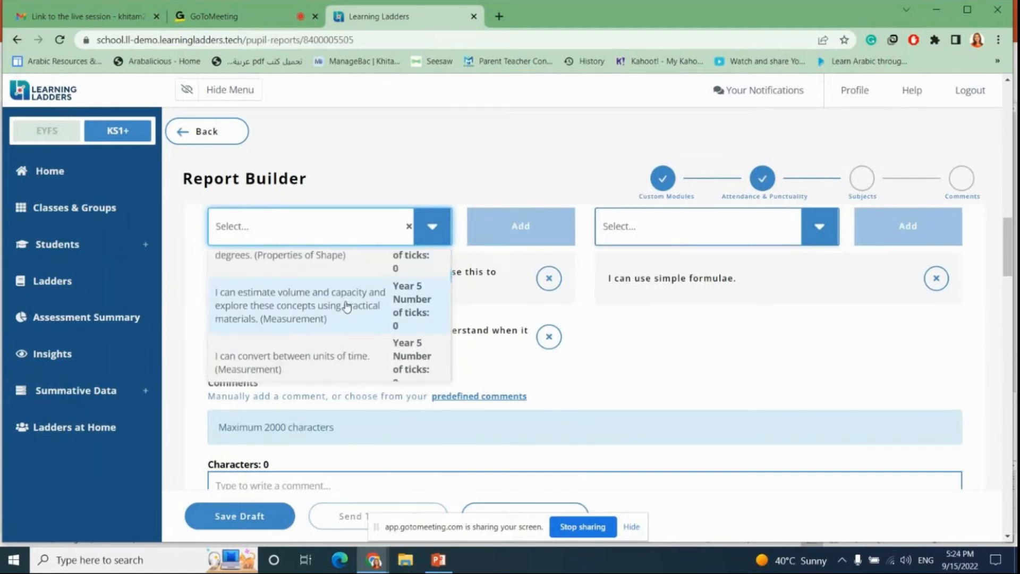
click(342, 303)
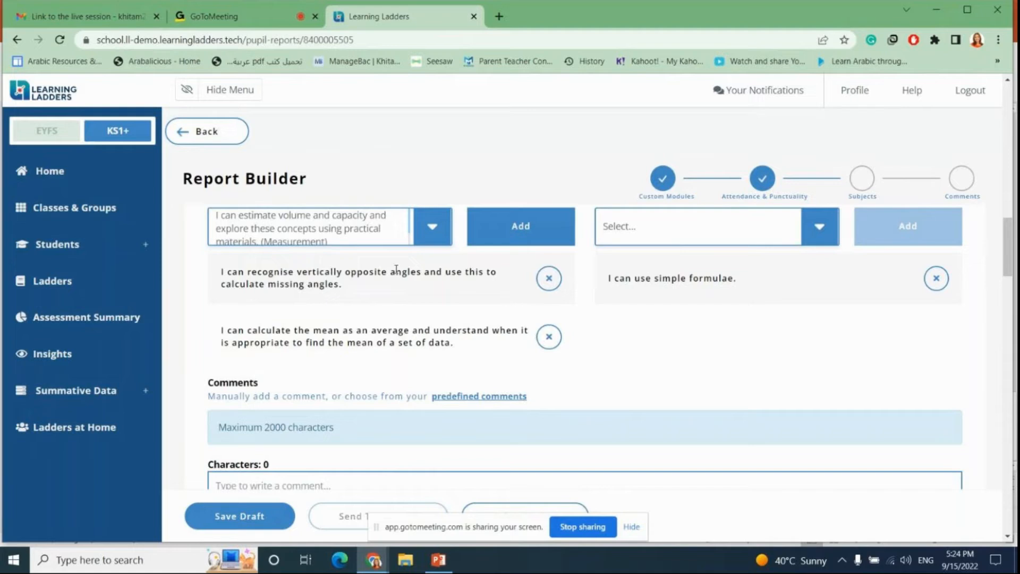
click(534, 229)
Step: Add the Maths challenge "I can solve problems involving similar shapes where the scale factor is known or can be found. (Ratio and Proportion)"
scroll(412, 312, down, 3)
scroll(412, 313, up, 4)
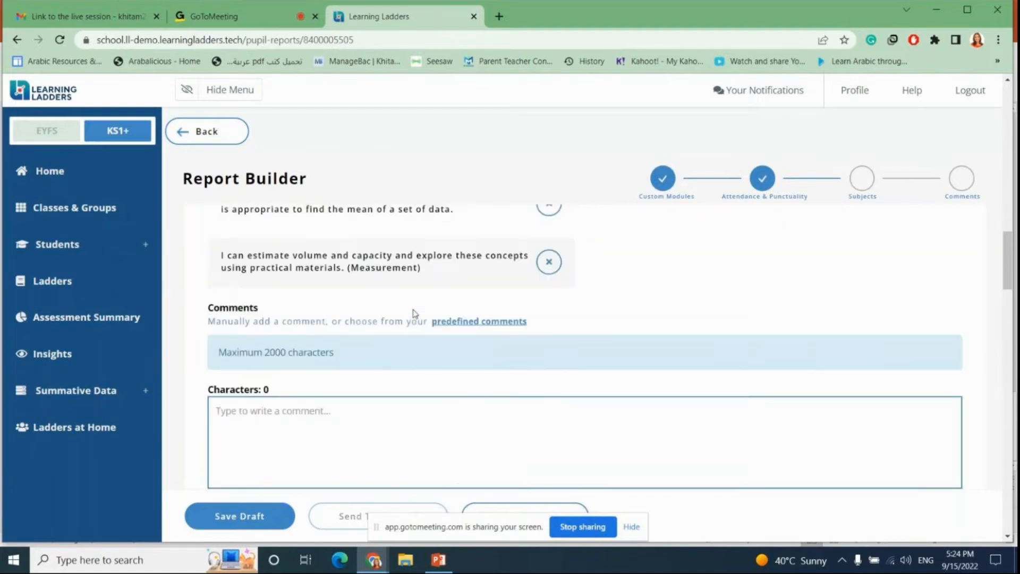
click(681, 283)
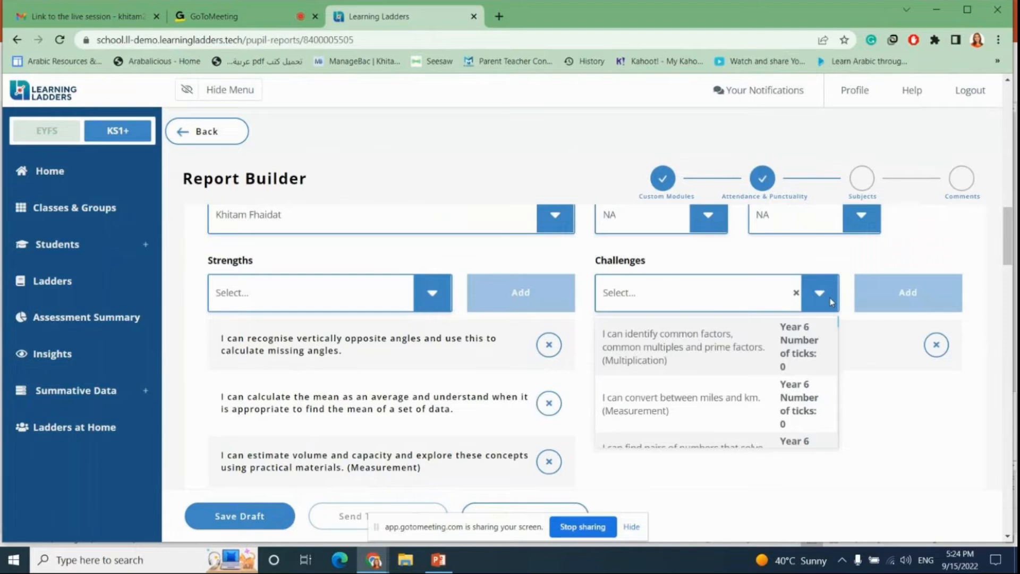
scroll(684, 391, down, 5)
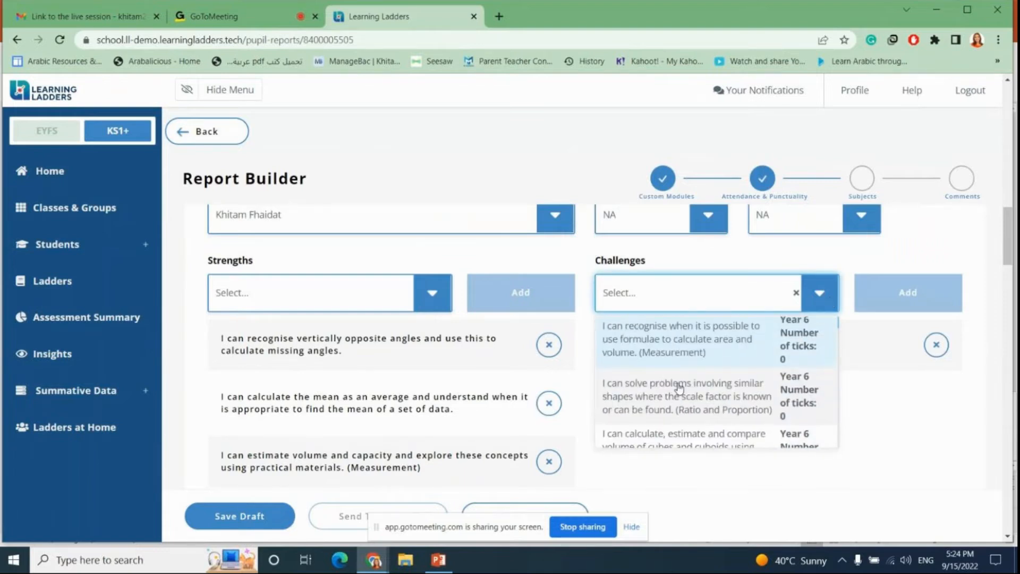
click(681, 351)
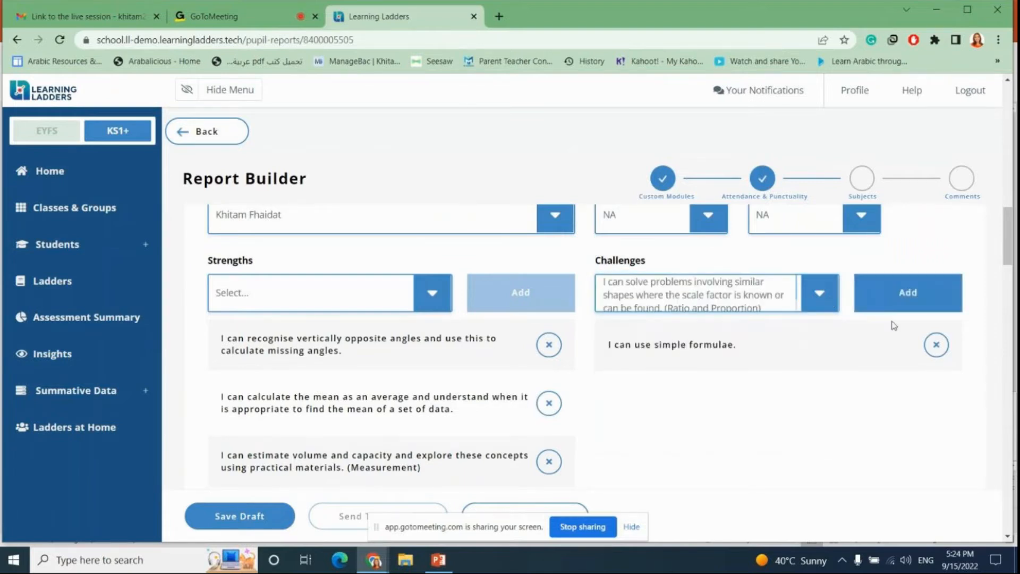
click(903, 297)
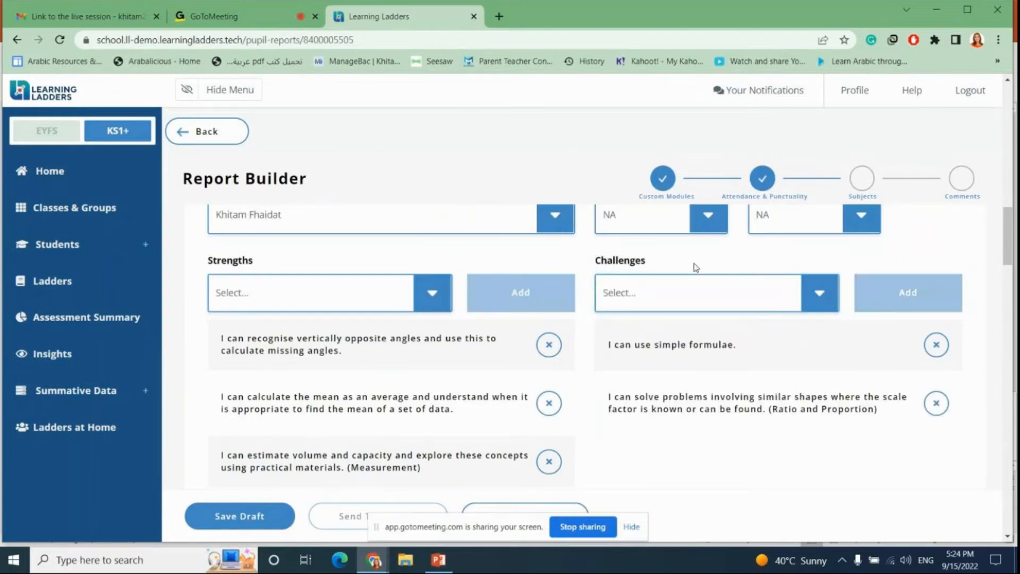
Step: Switch the Team Player rating in the custom modules to Good and back to Needs Improvement
scroll(694, 266, up, 7)
scroll(696, 269, up, 5)
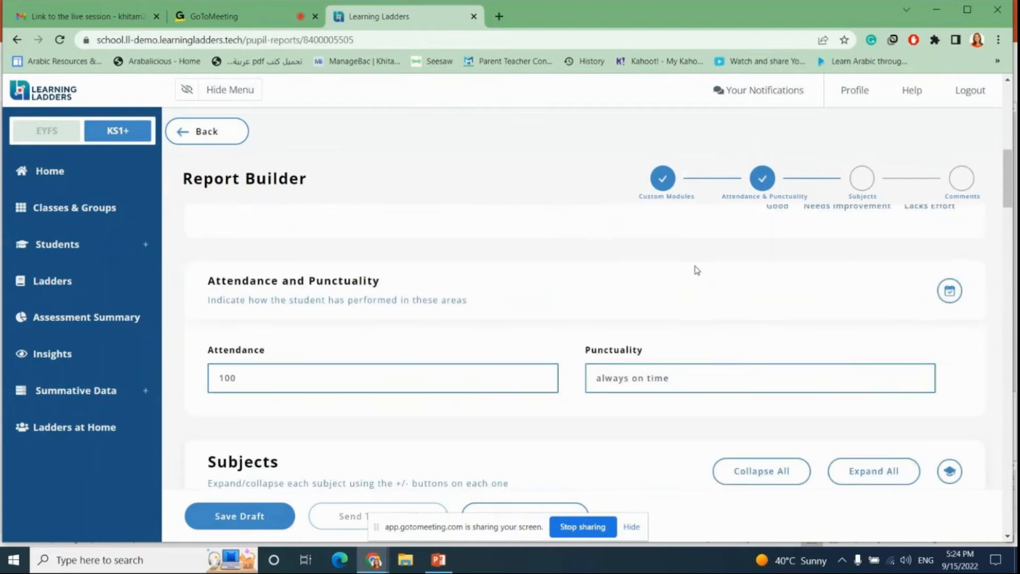
scroll(697, 270, up, 2)
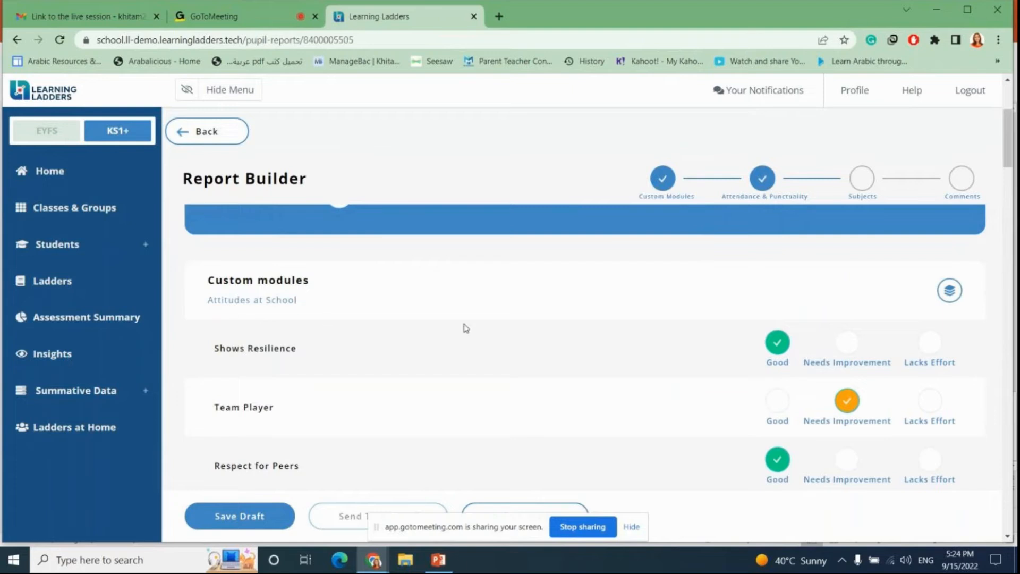
scroll(501, 374, down, 1)
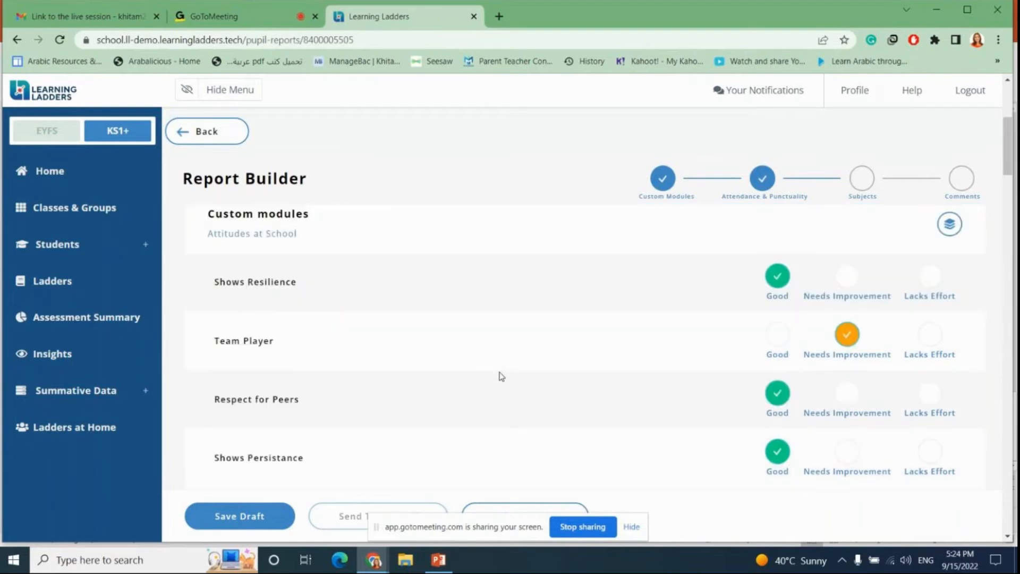
scroll(519, 325, up, 1)
scroll(519, 326, up, 1)
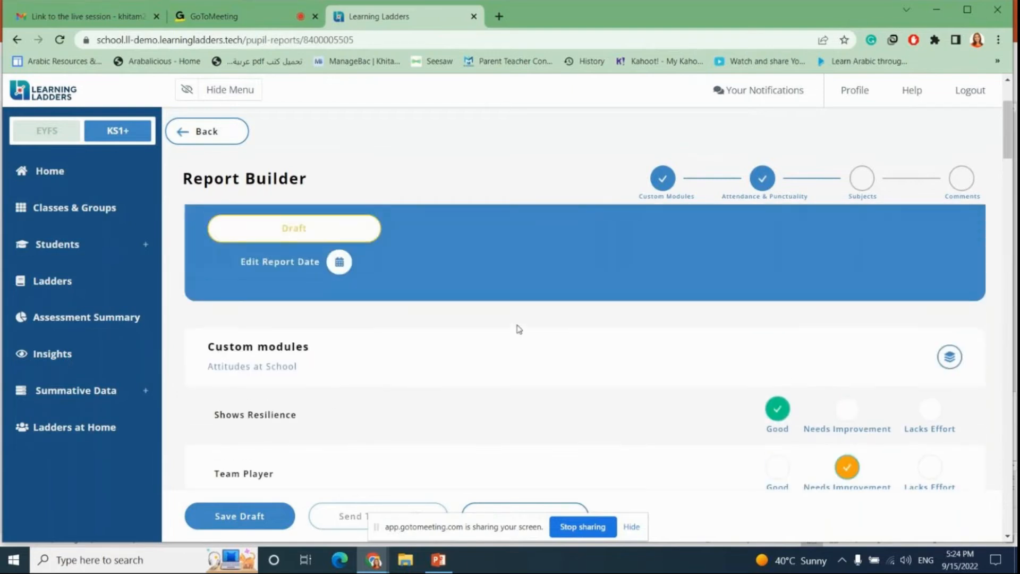
scroll(507, 432, down, 2)
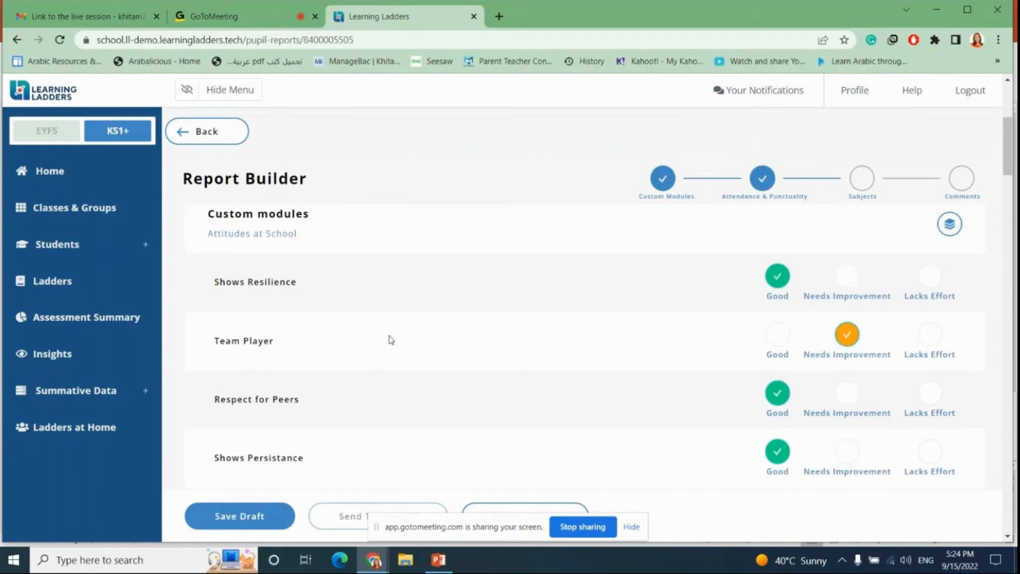
click(778, 340)
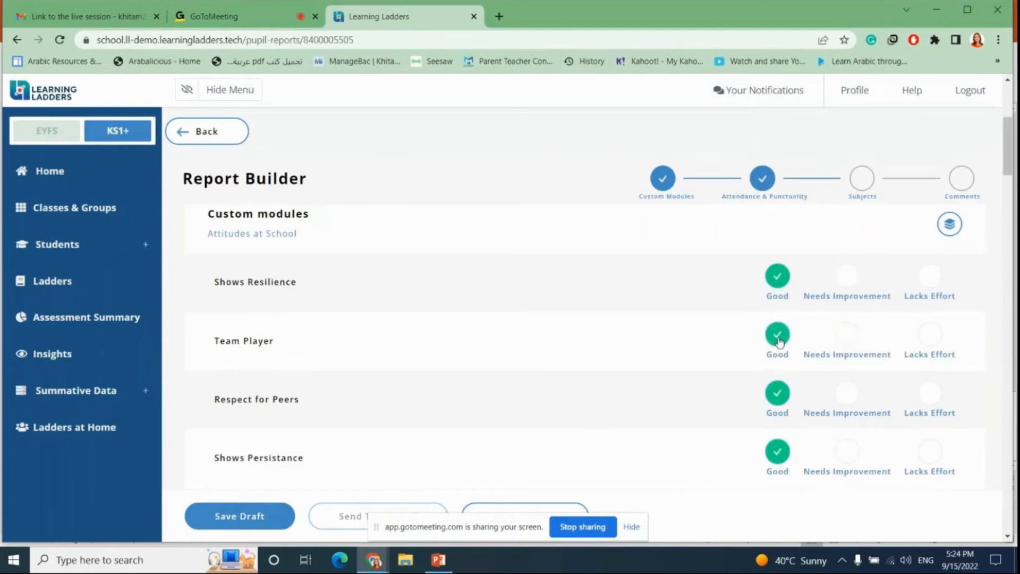
click(847, 336)
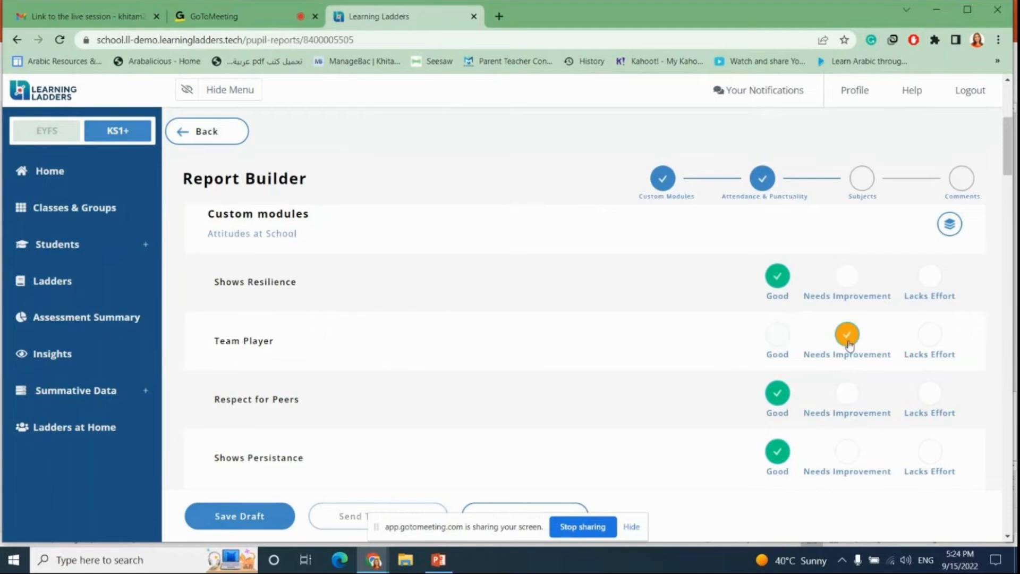
Step: Scroll back down through attendance and subjects to the Maths comments box
scroll(343, 339, down, 2)
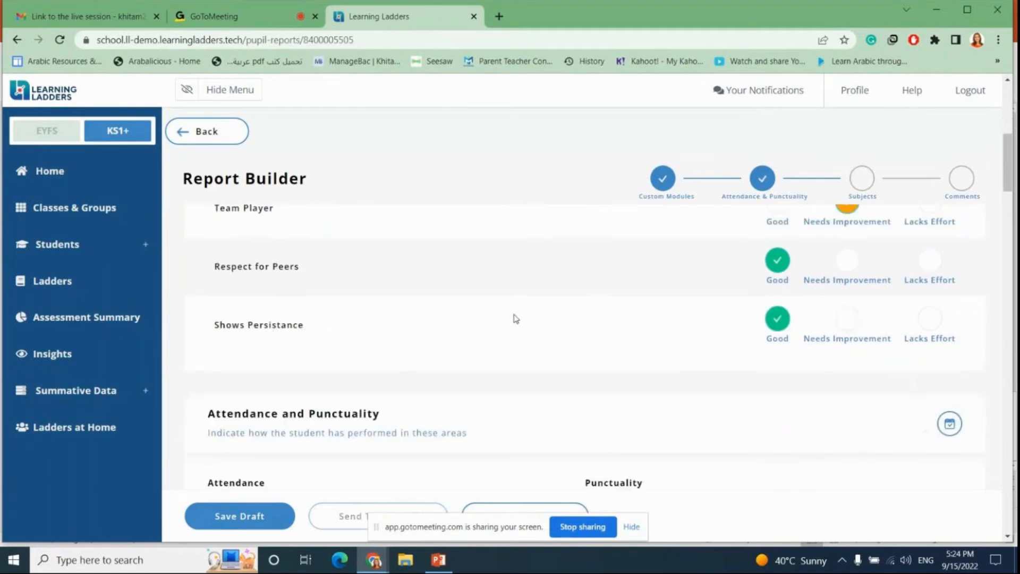
scroll(529, 308, down, 1)
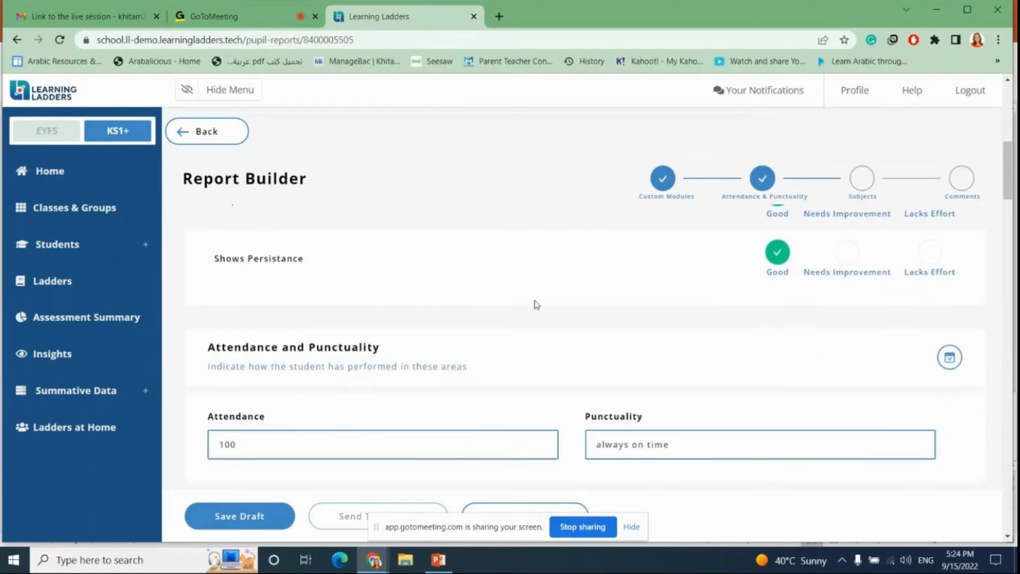
scroll(539, 298, down, 3)
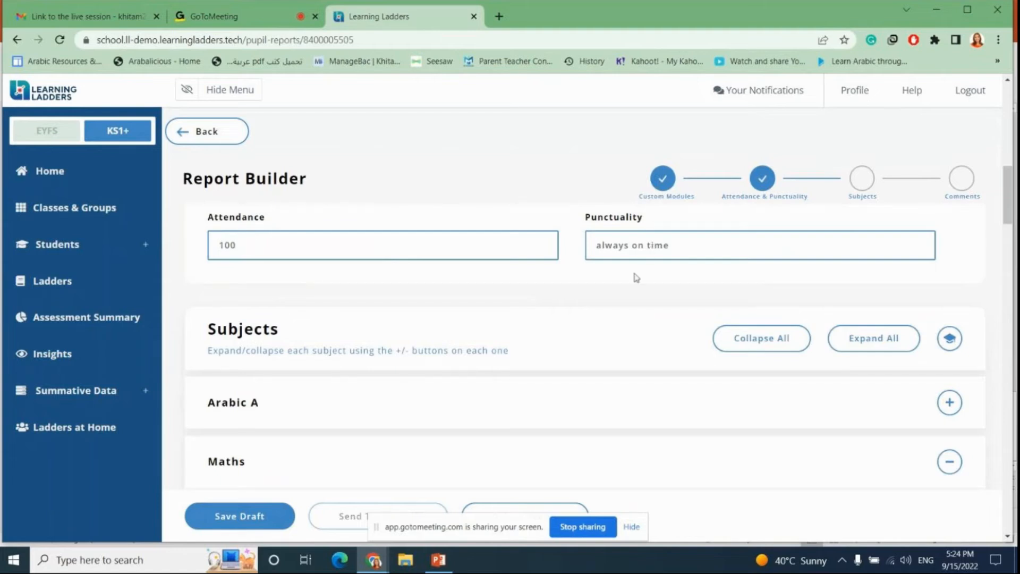
scroll(529, 278, down, 3)
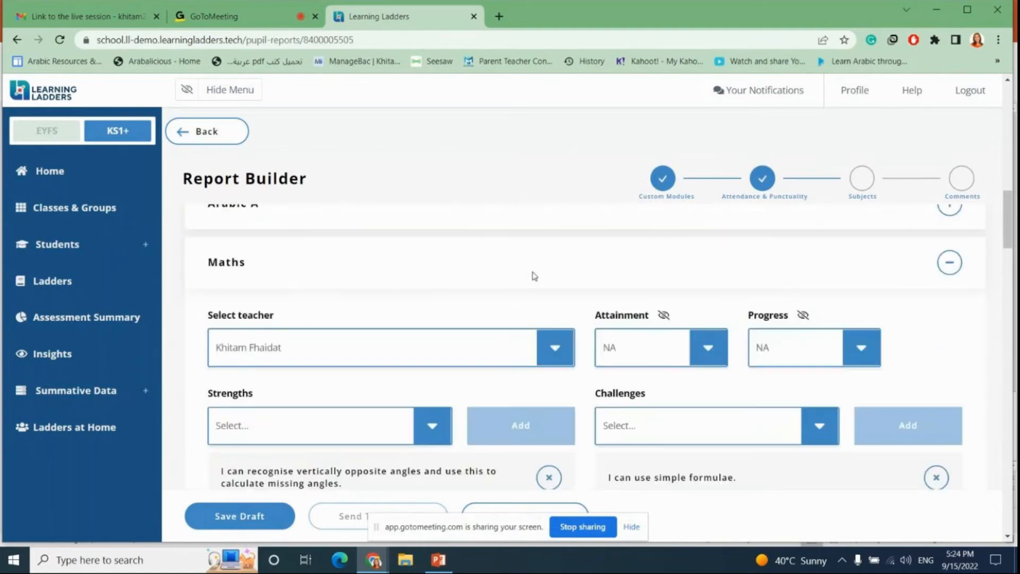
scroll(542, 271, down, 7)
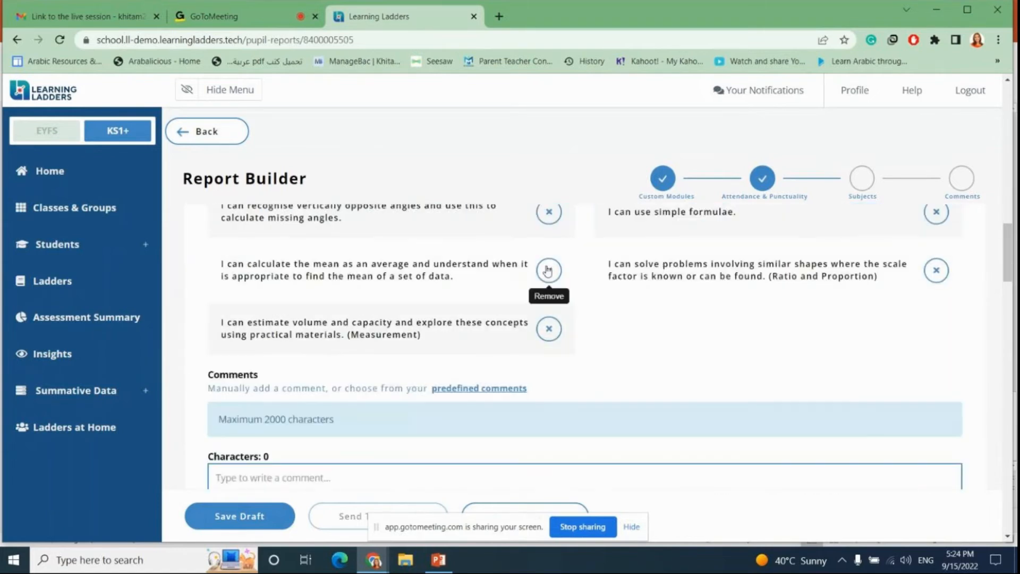
click(263, 281)
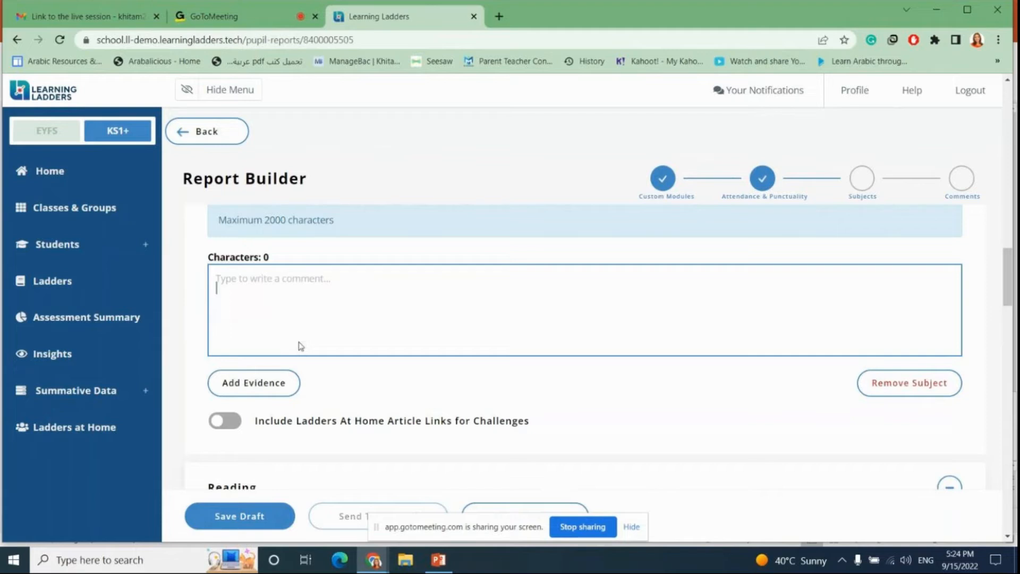
Step: Assign a teacher to the Reading subject from the teacher list
scroll(334, 324, down, 2)
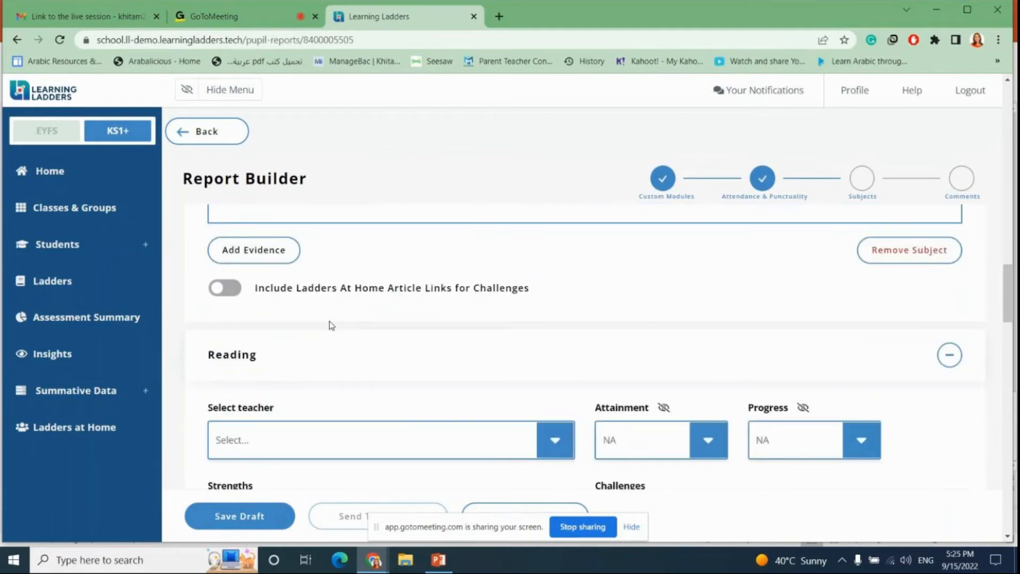
scroll(330, 321, down, 2)
click(569, 313)
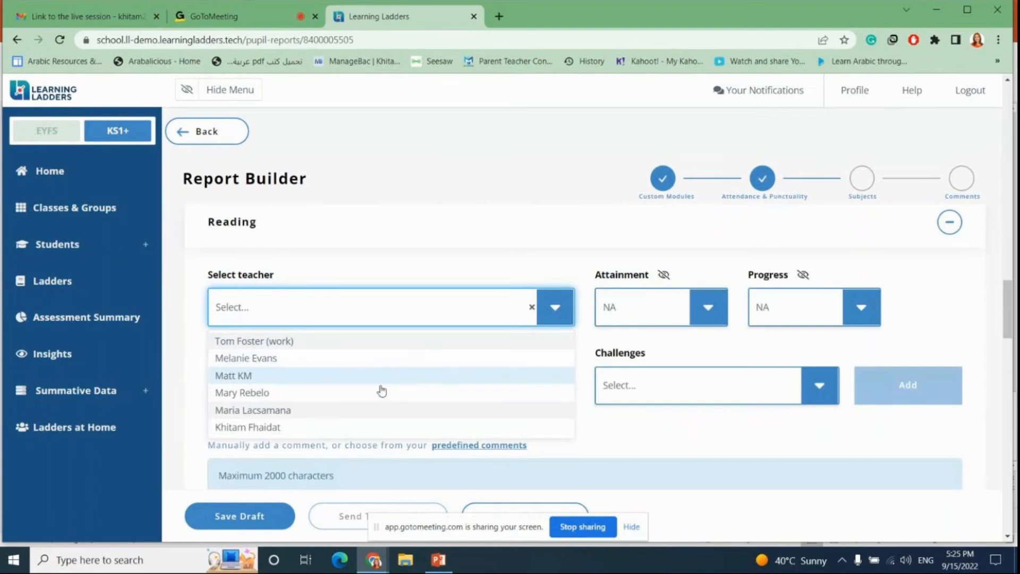
click(323, 411)
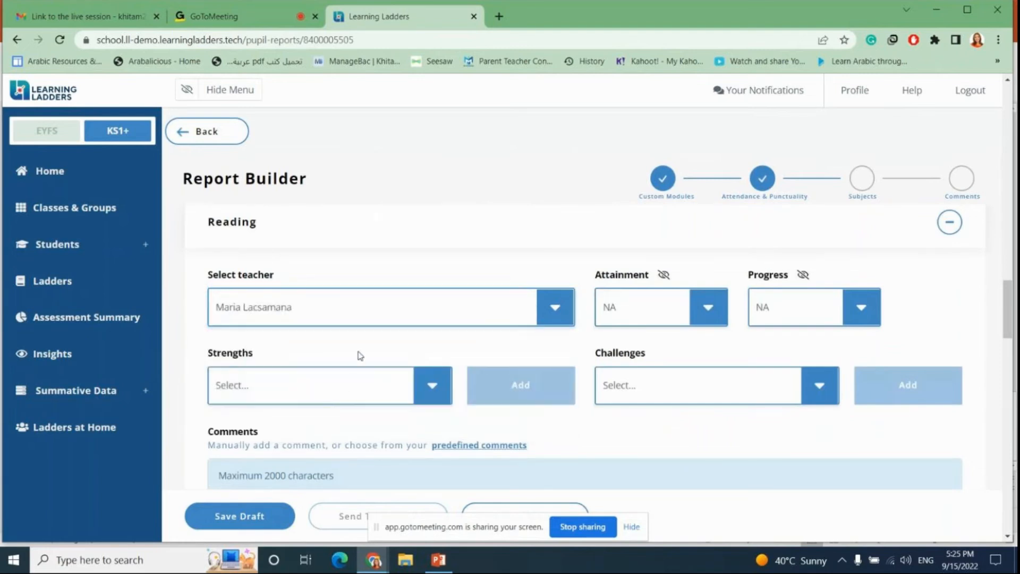
Step: Add two Reading strengths: using connectives as signposts to indicate a change of tone, and increasing familiarity with a wide range of books
scroll(365, 351, down, 2)
click(438, 259)
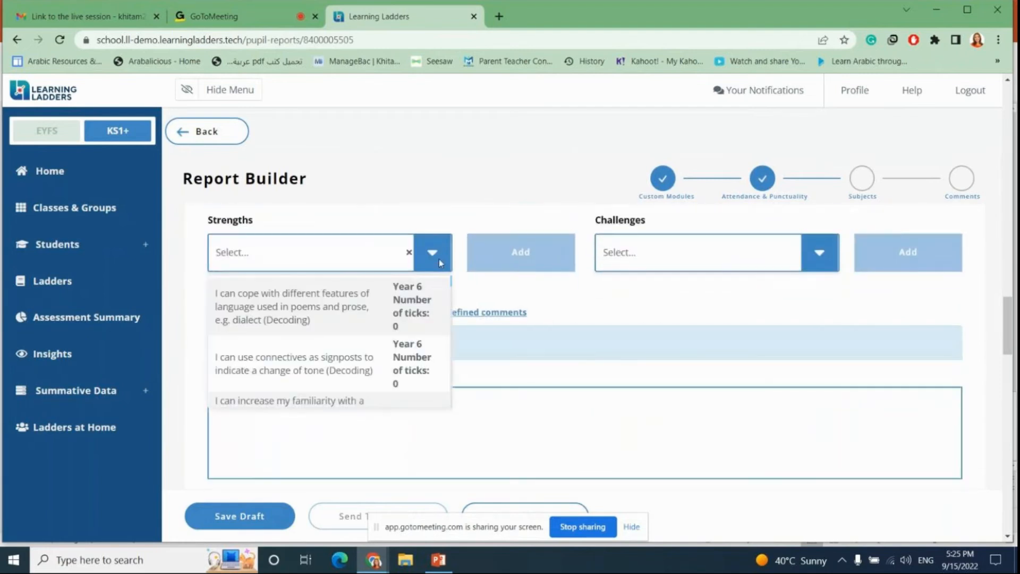
click(330, 358)
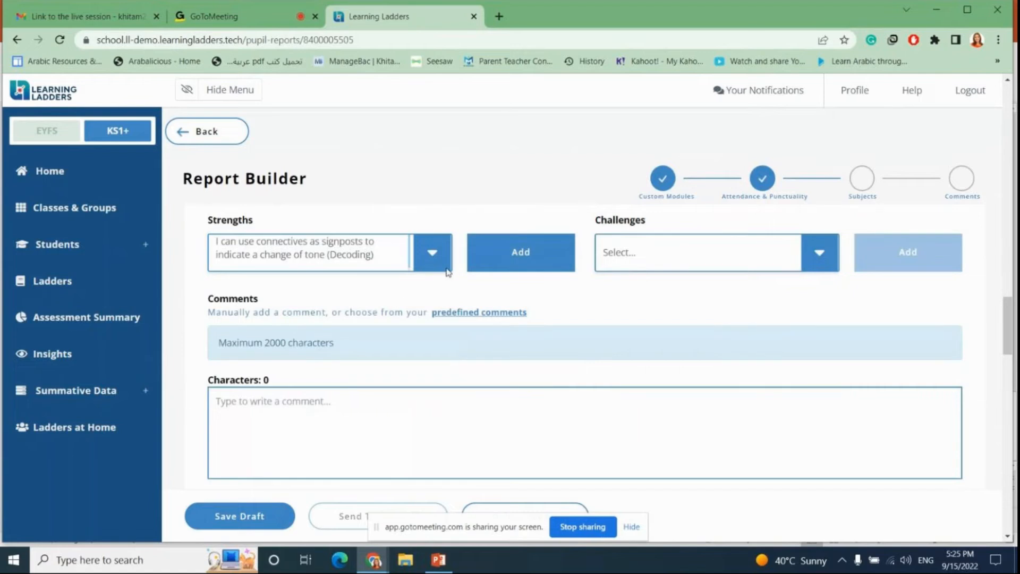
click(504, 256)
click(434, 256)
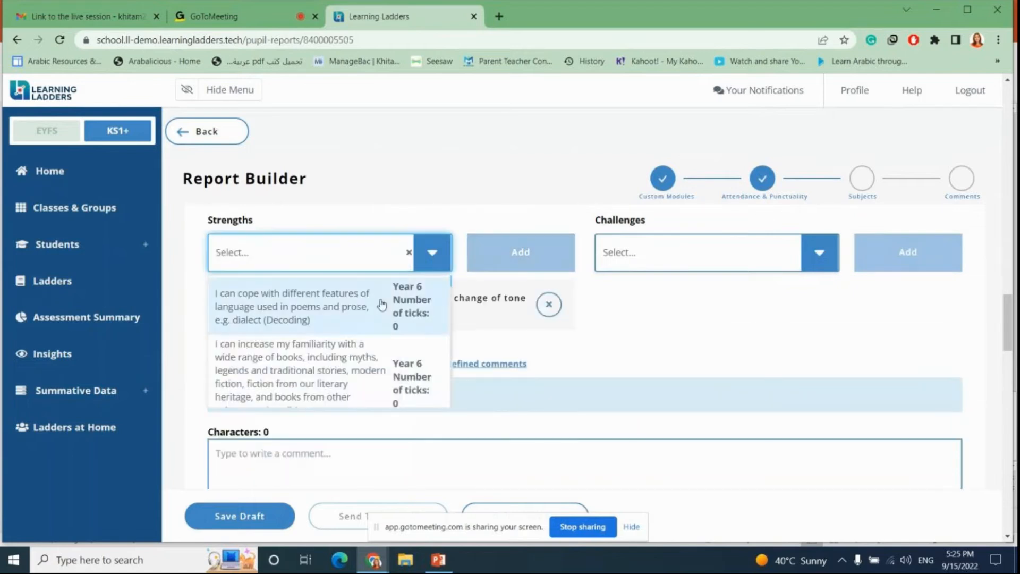
click(331, 373)
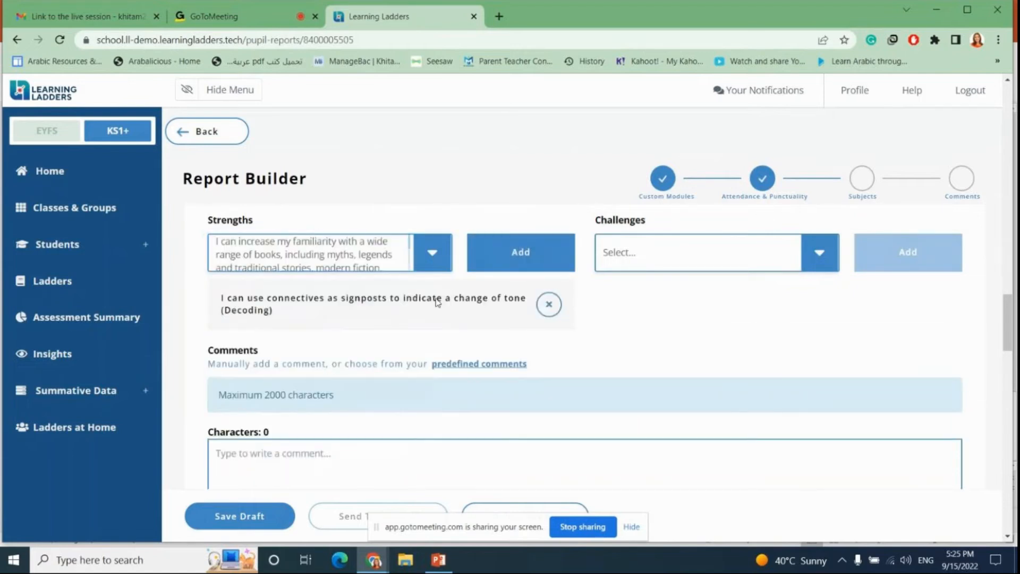
click(518, 254)
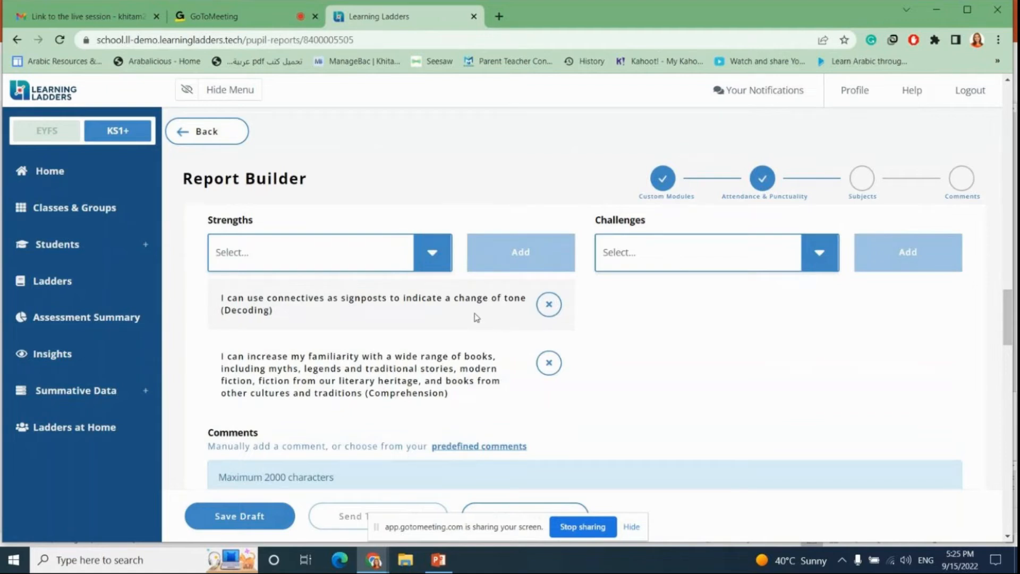
Step: Add a Reading challenge: recommending books to peers and giving reasons for choices
scroll(473, 324, down, 1)
scroll(460, 329, up, 2)
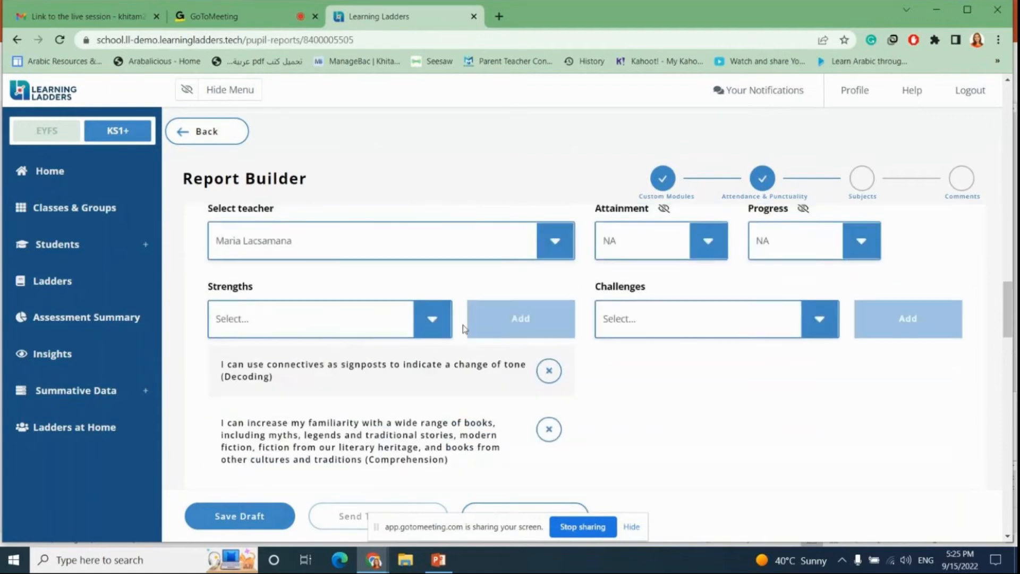
click(831, 329)
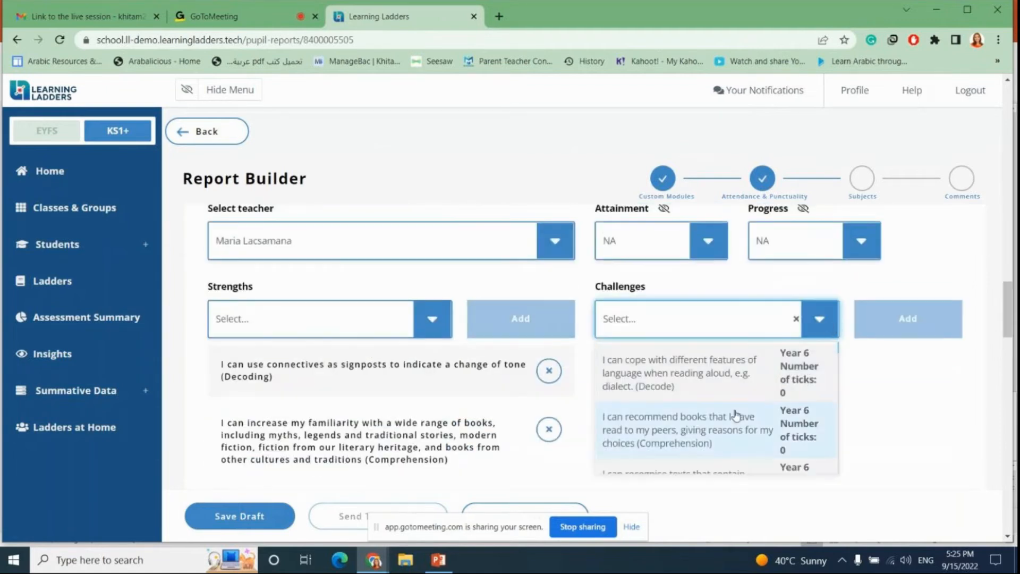
click(692, 420)
click(908, 319)
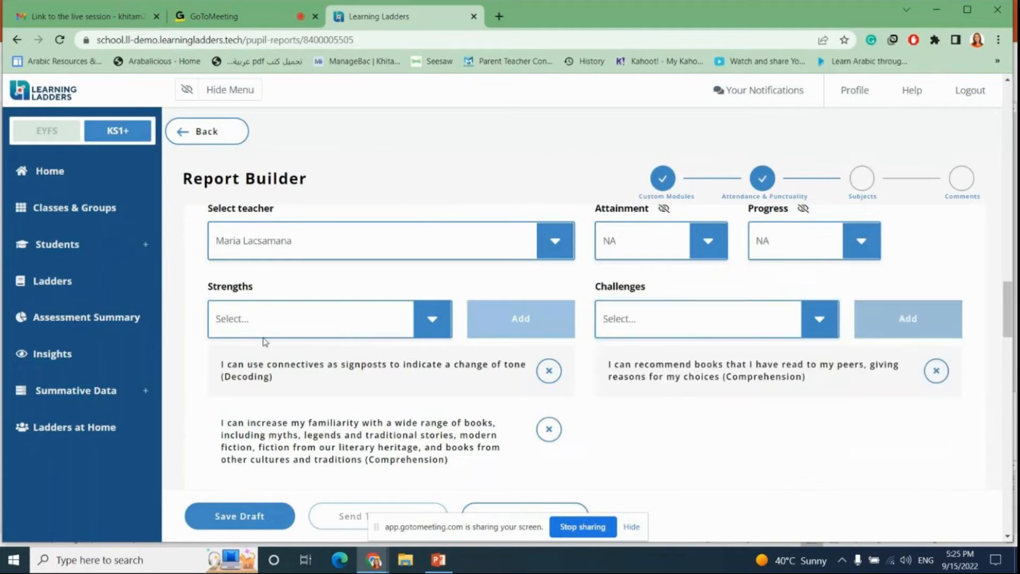
Step: Review the remaining report sections down to the senior leadership, teacher and student comment areas and the media upload area
scroll(321, 340, down, 4)
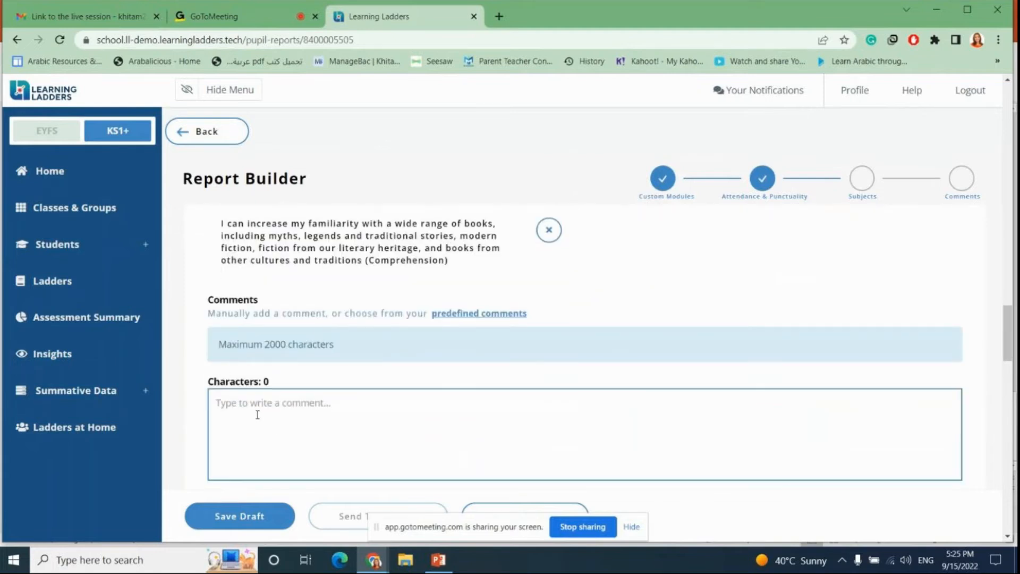
scroll(350, 340, down, 3)
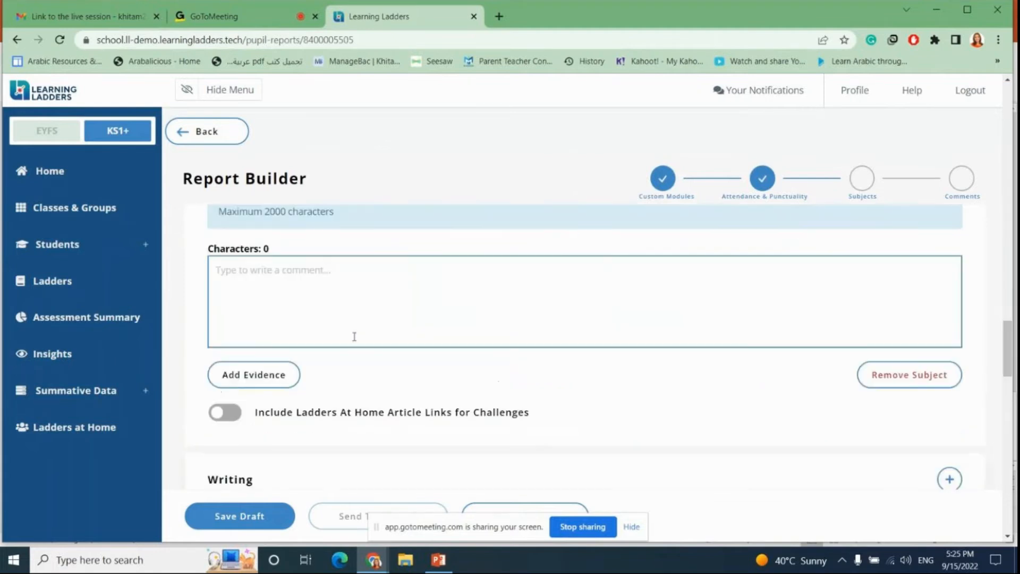
scroll(354, 336, down, 4)
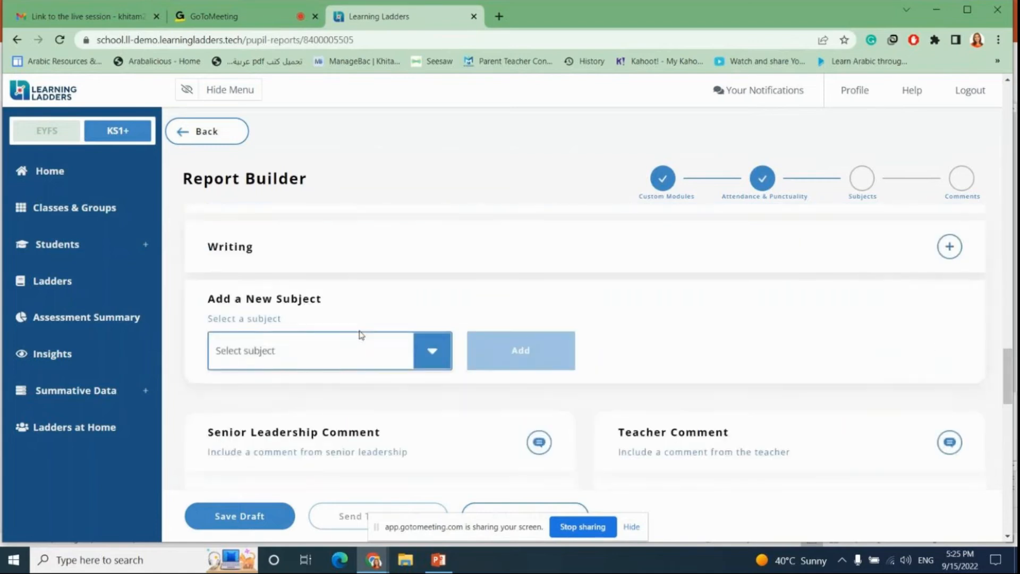
scroll(360, 334, down, 1)
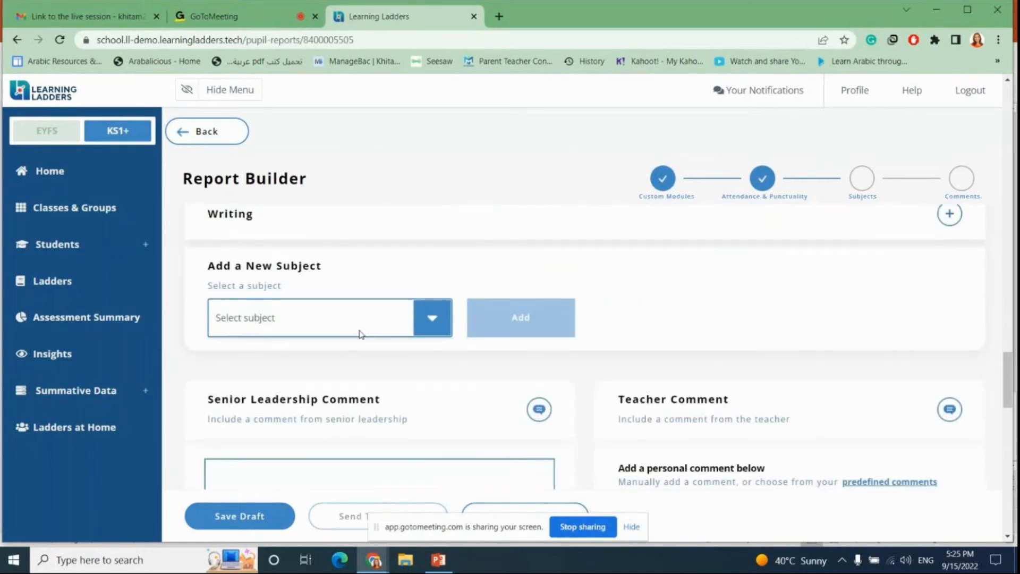
scroll(361, 334, down, 10)
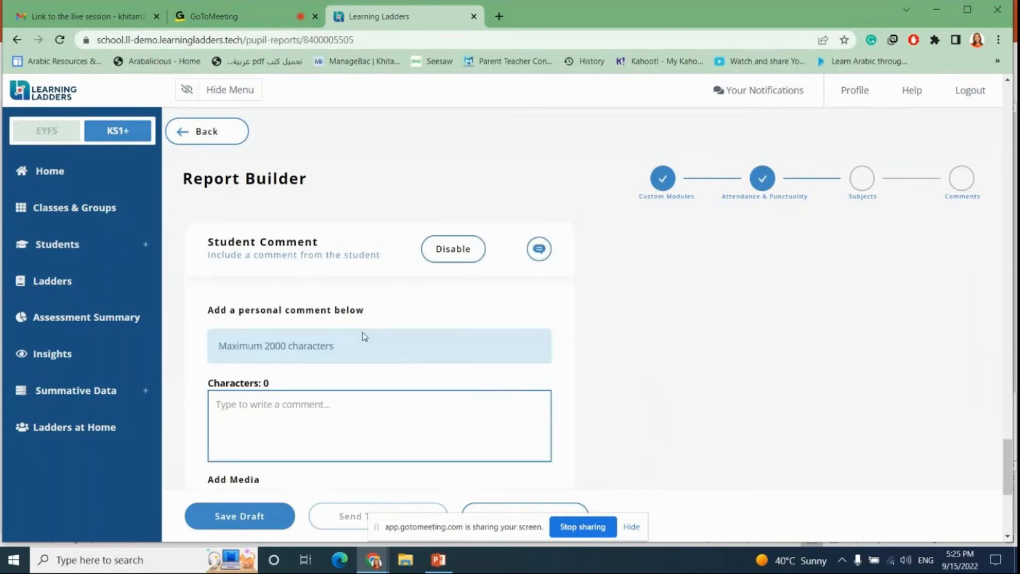
scroll(363, 329, down, 5)
scroll(371, 327, up, 6)
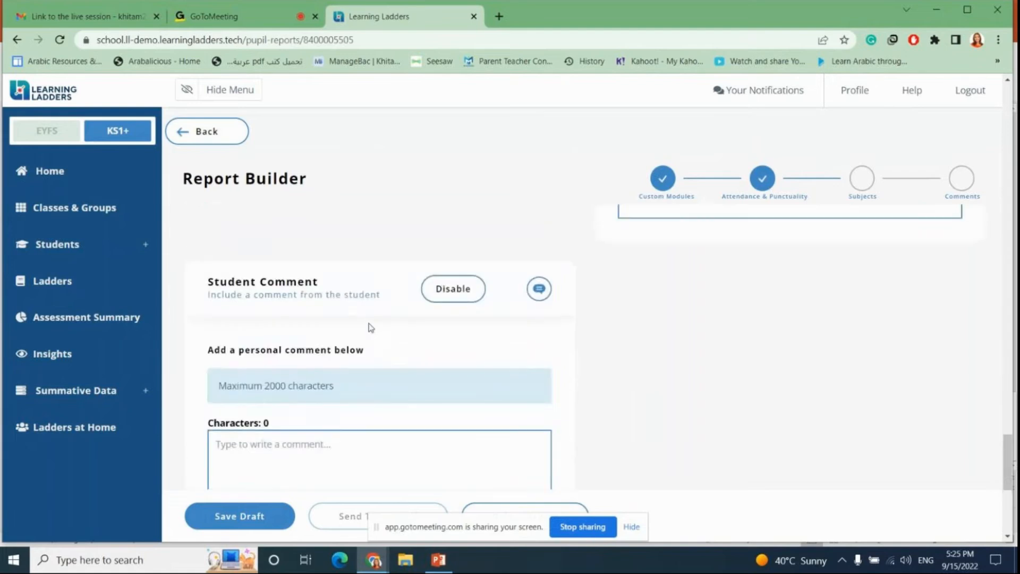
scroll(371, 327, up, 12)
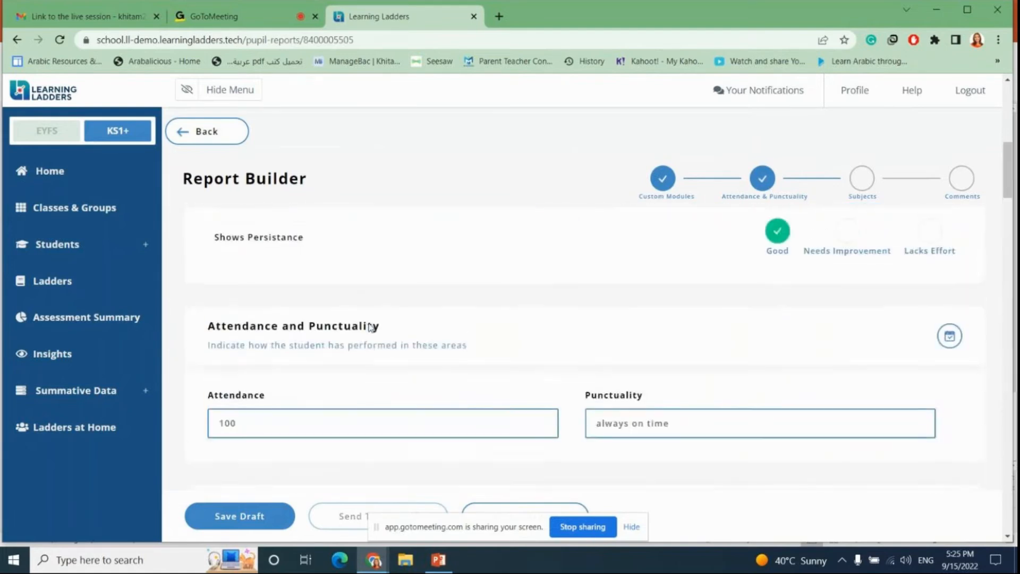
scroll(370, 327, up, 8)
scroll(414, 338, down, 12)
scroll(422, 340, down, 15)
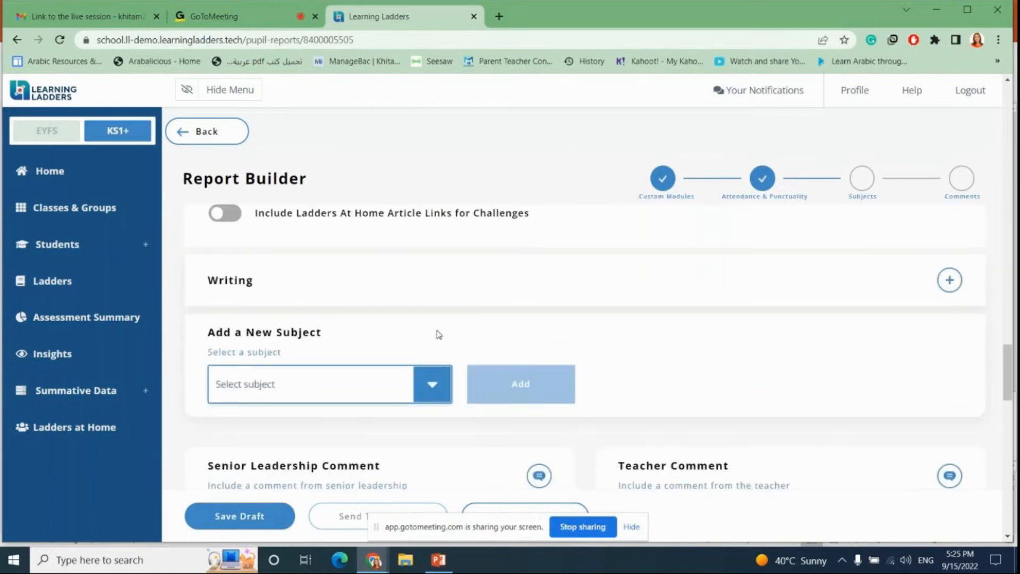
scroll(440, 332, down, 8)
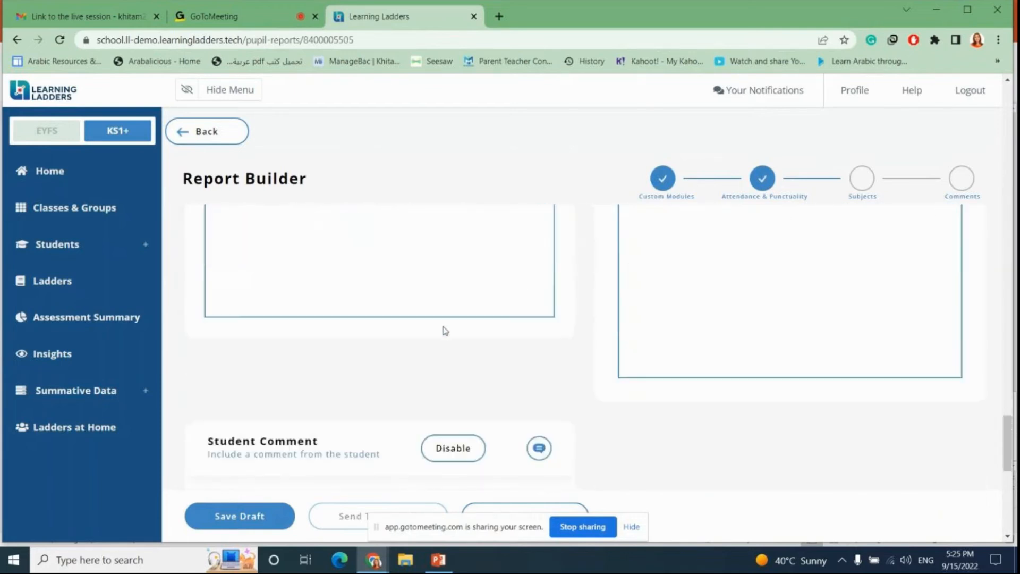
scroll(445, 330, down, 8)
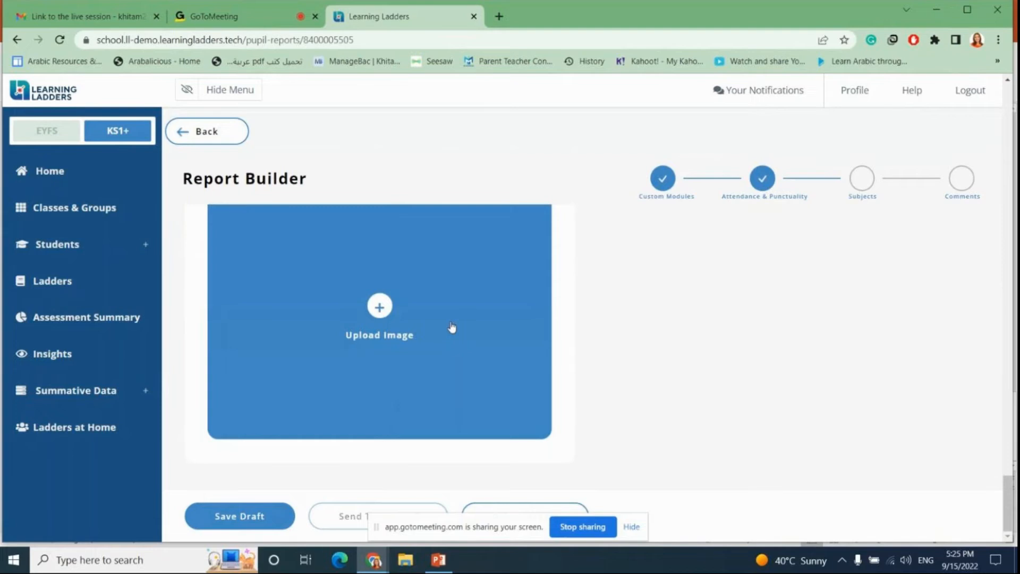
click(379, 307)
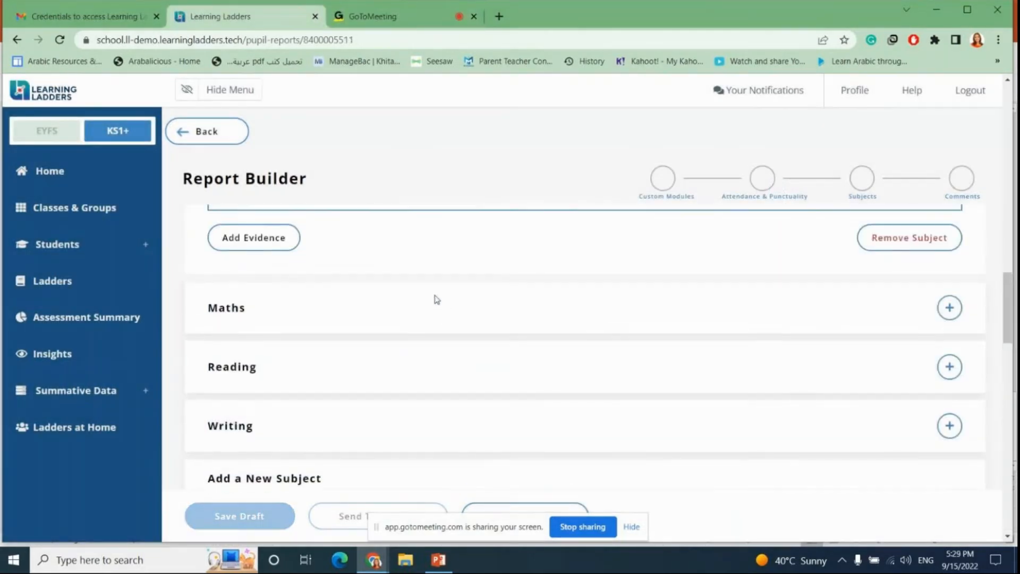
Step: Review another student's draft termly report up to its header and go back to the Student Reports list
scroll(440, 295, down, 2)
scroll(439, 297, down, 15)
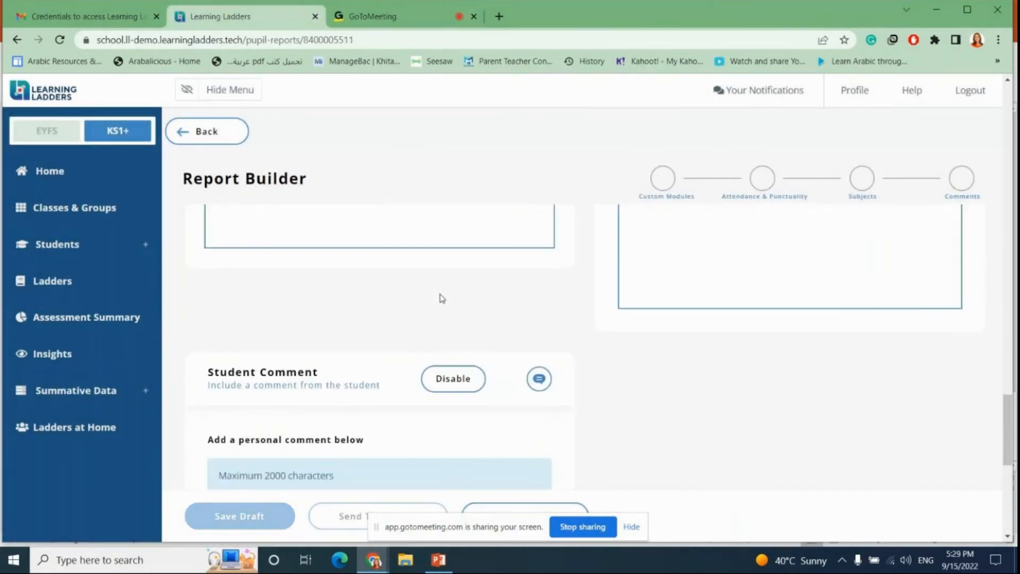
scroll(446, 312, up, 10)
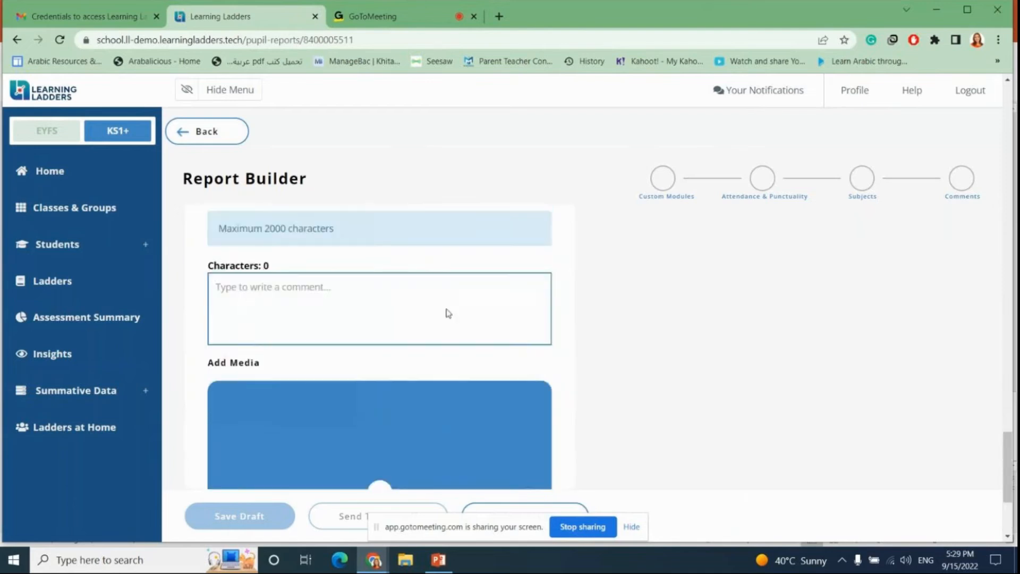
scroll(452, 312, up, 5)
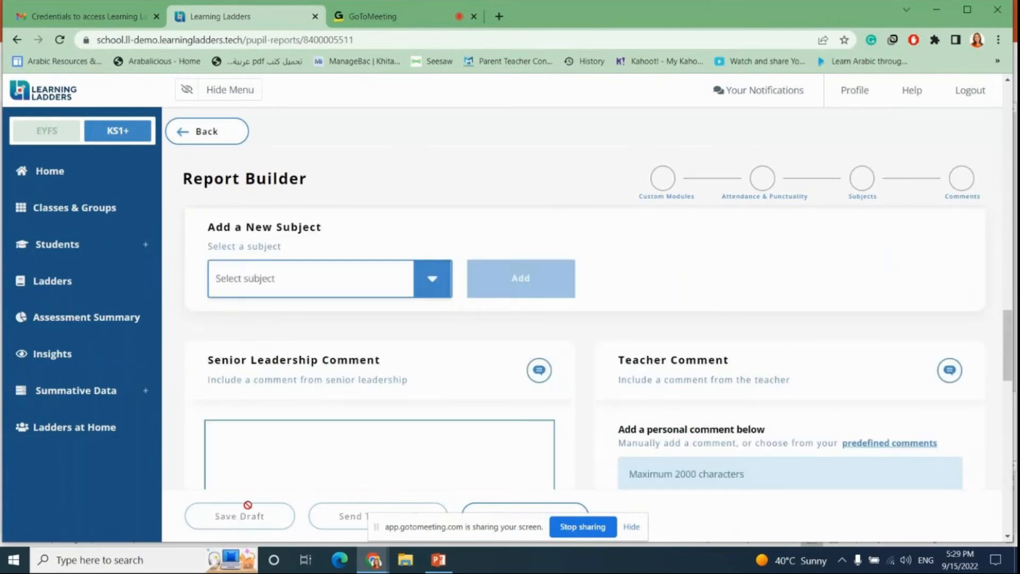
scroll(430, 381, up, 4)
scroll(430, 380, up, 15)
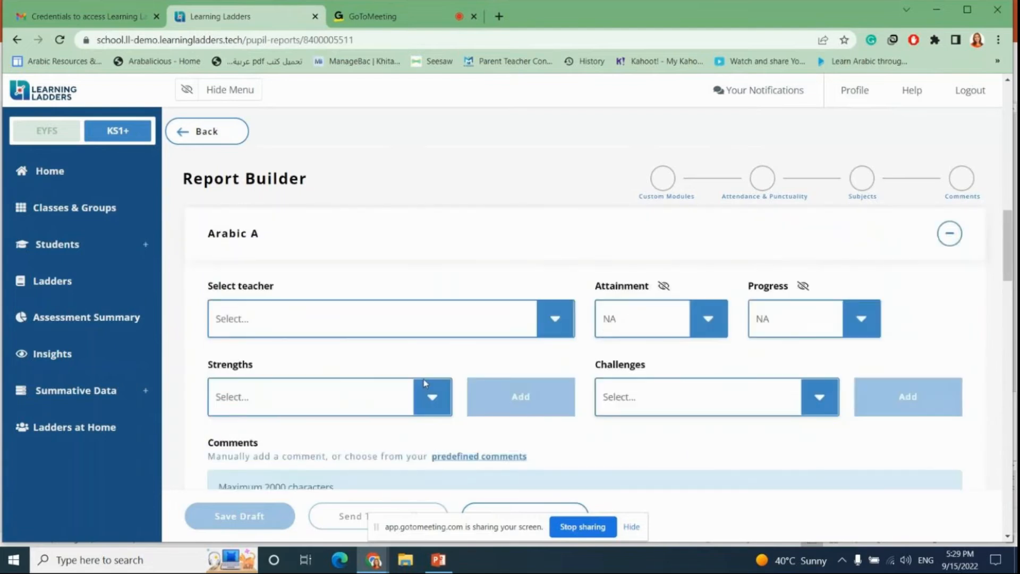
scroll(427, 382, up, 3)
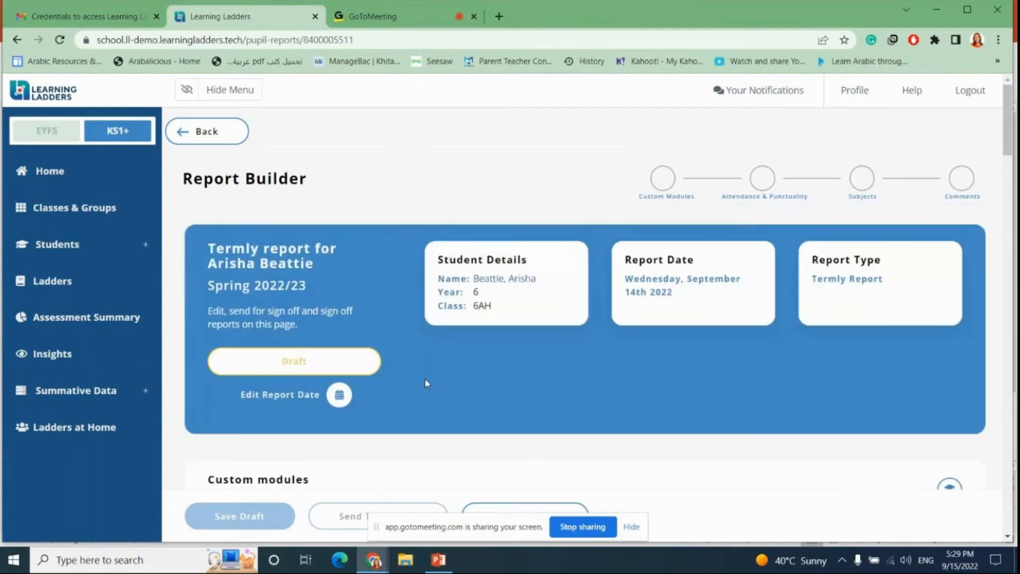
click(198, 132)
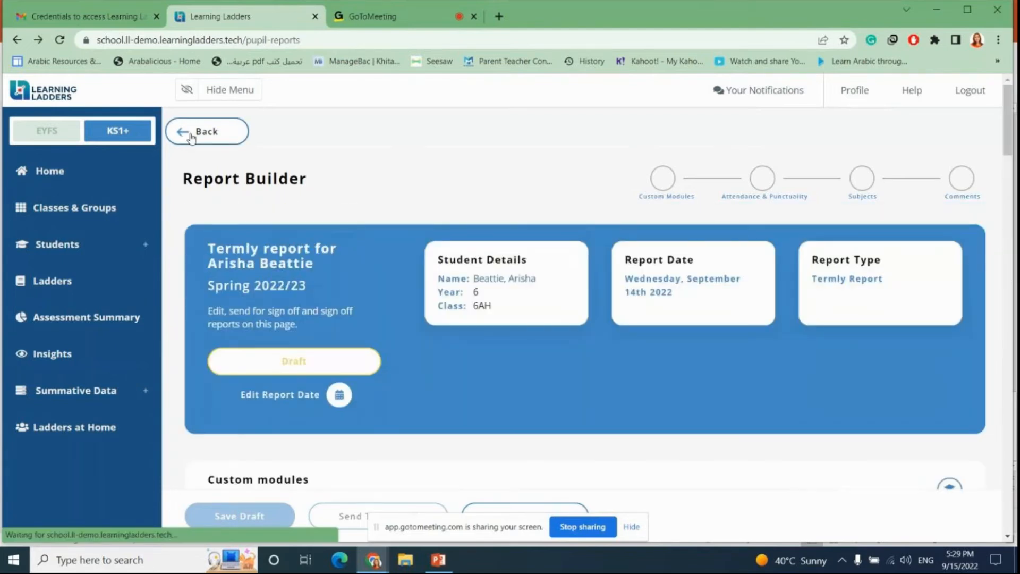
Step: Browse the list of draft termly reports on the Student Reports page
scroll(471, 268, down, 4)
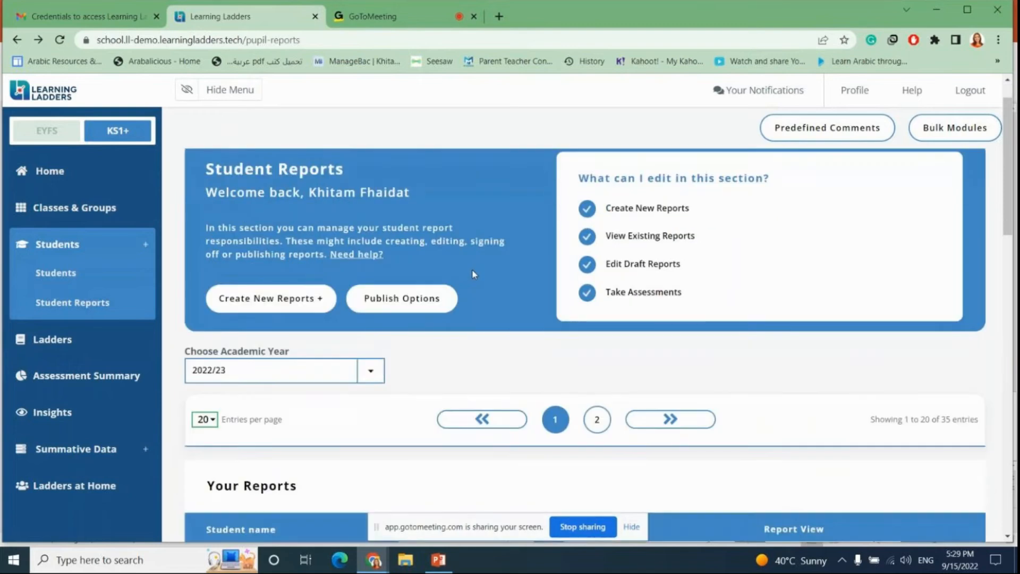
scroll(471, 272, down, 10)
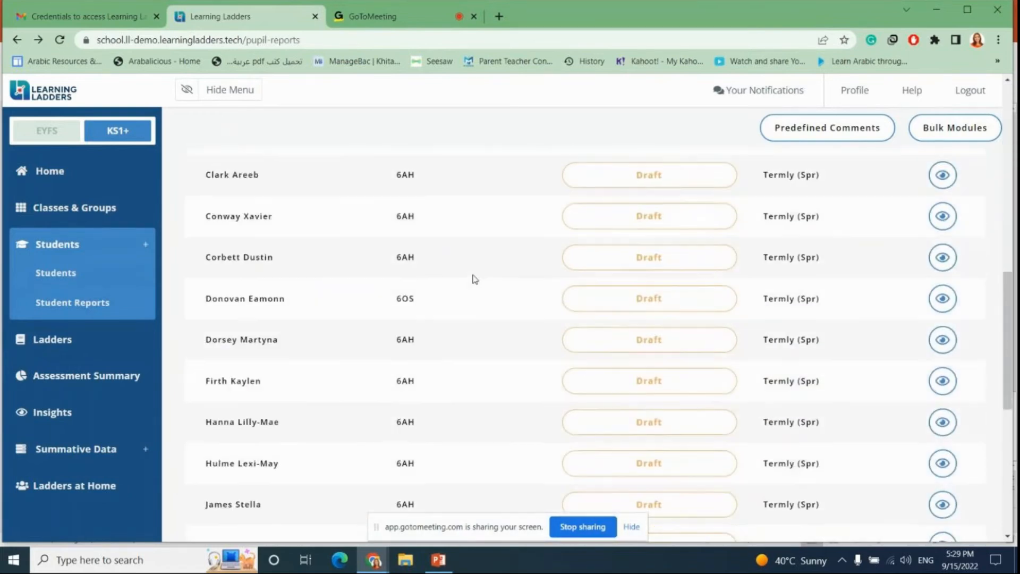
scroll(475, 278, down, 5)
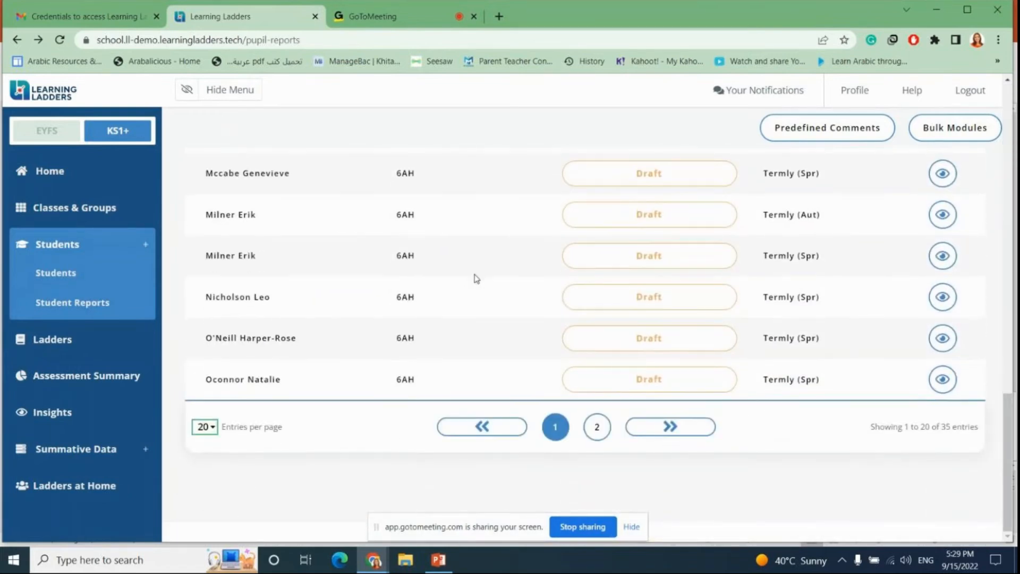
scroll(476, 278, up, 10)
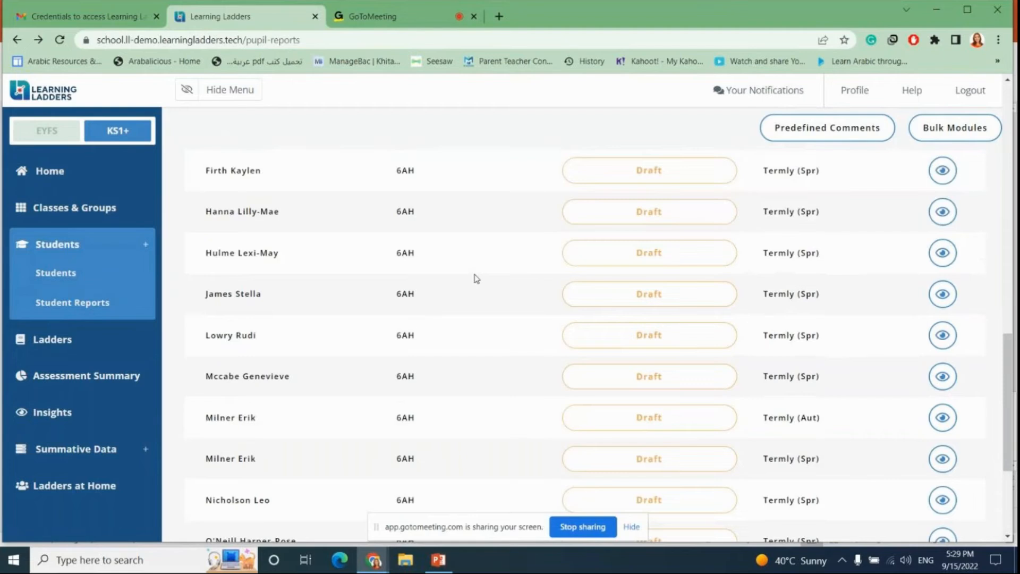
scroll(476, 277, up, 6)
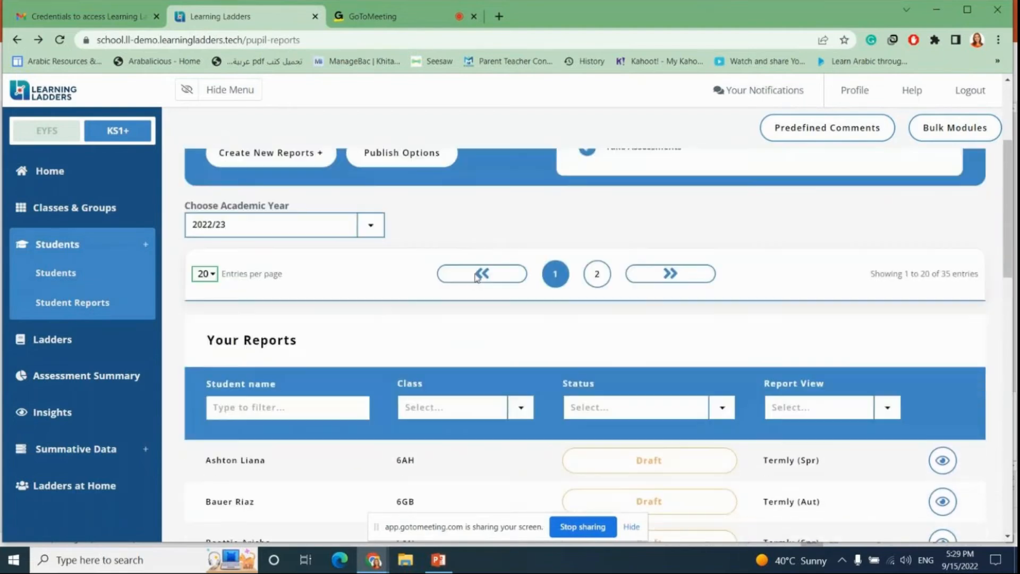
scroll(474, 273, up, 3)
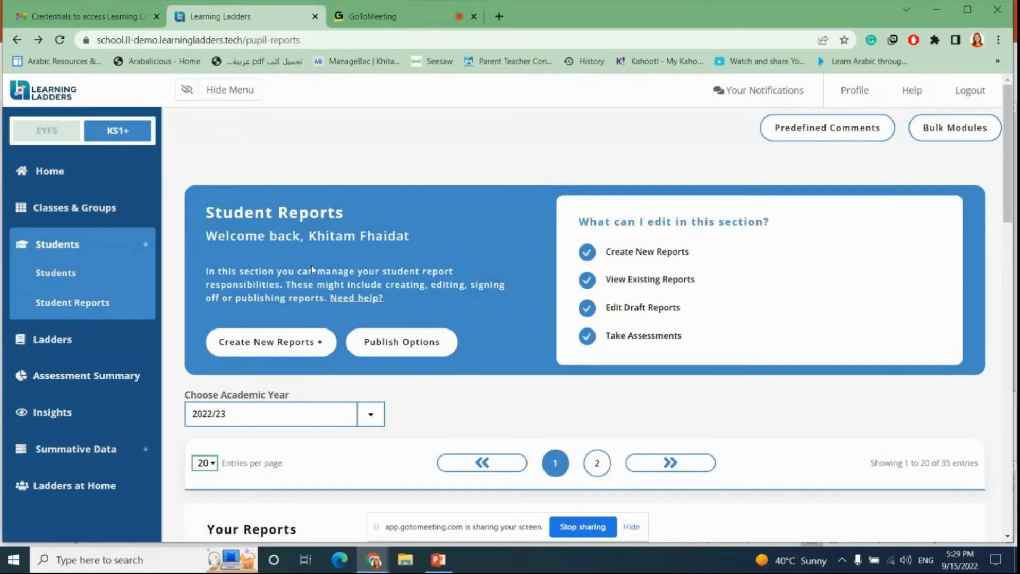
click(59, 307)
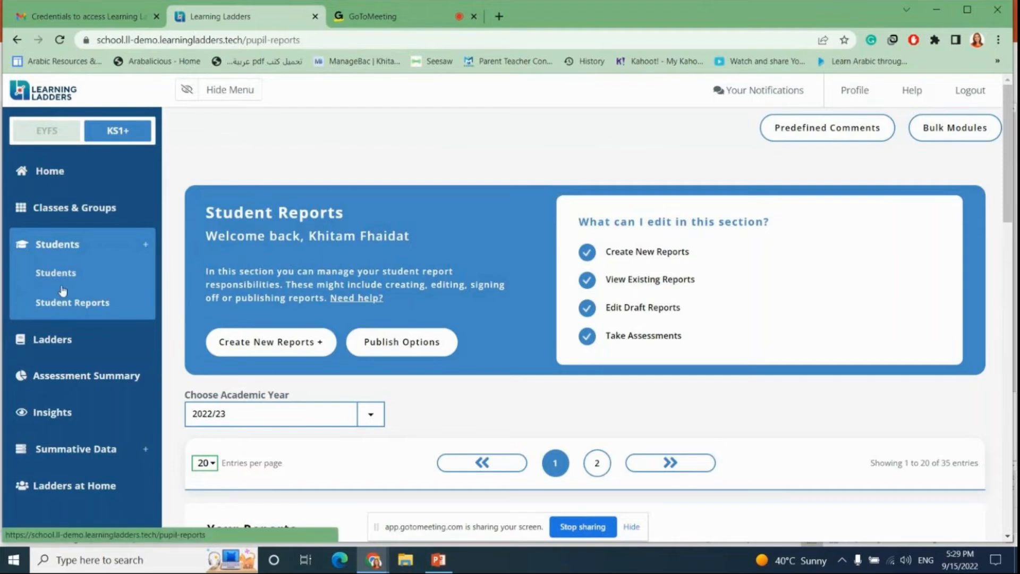
scroll(325, 250, down, 15)
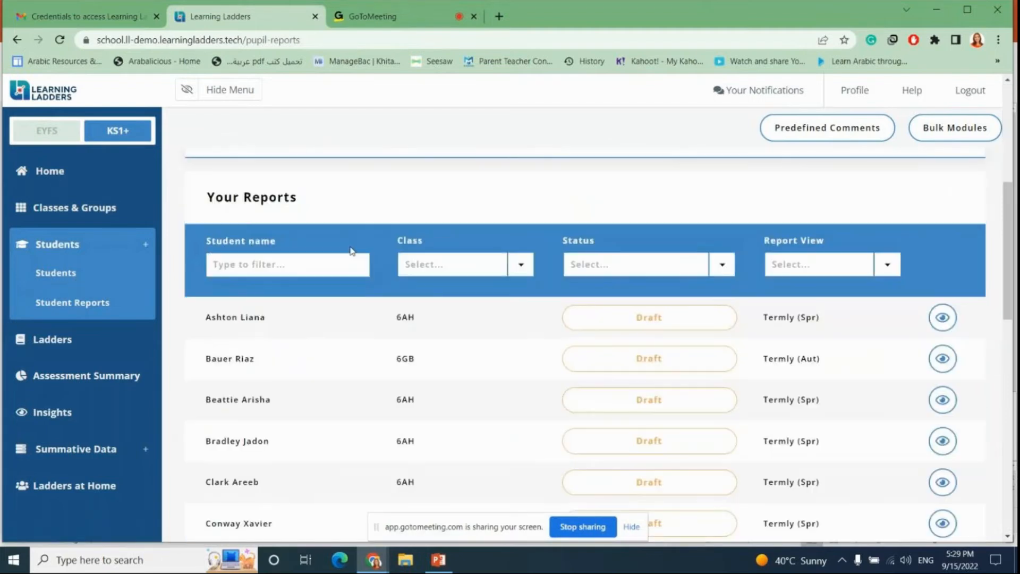
scroll(362, 249, up, 12)
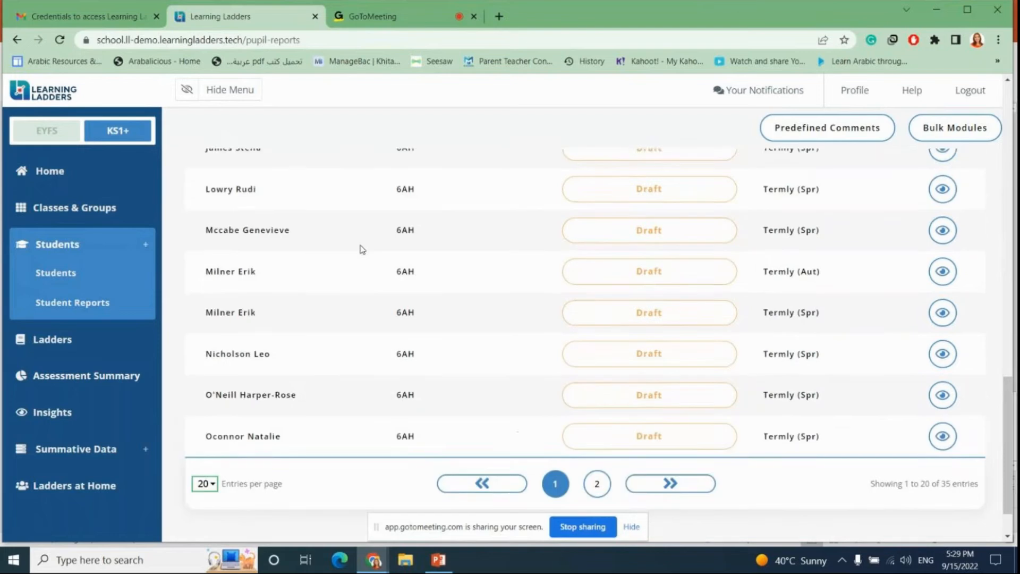
scroll(361, 249, up, 5)
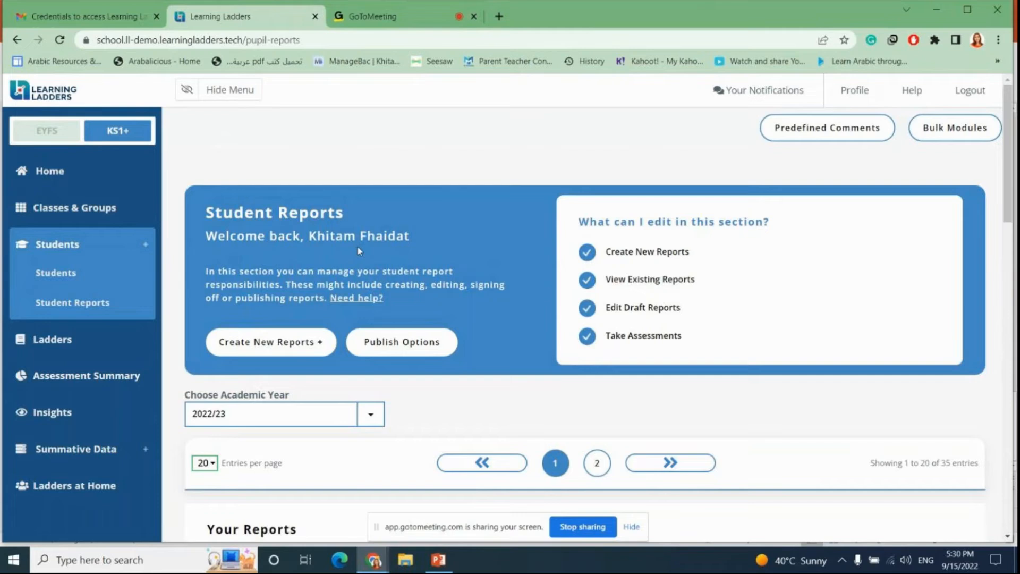
Step: Open the Ladders page and browse the list of Reading ladders
click(54, 345)
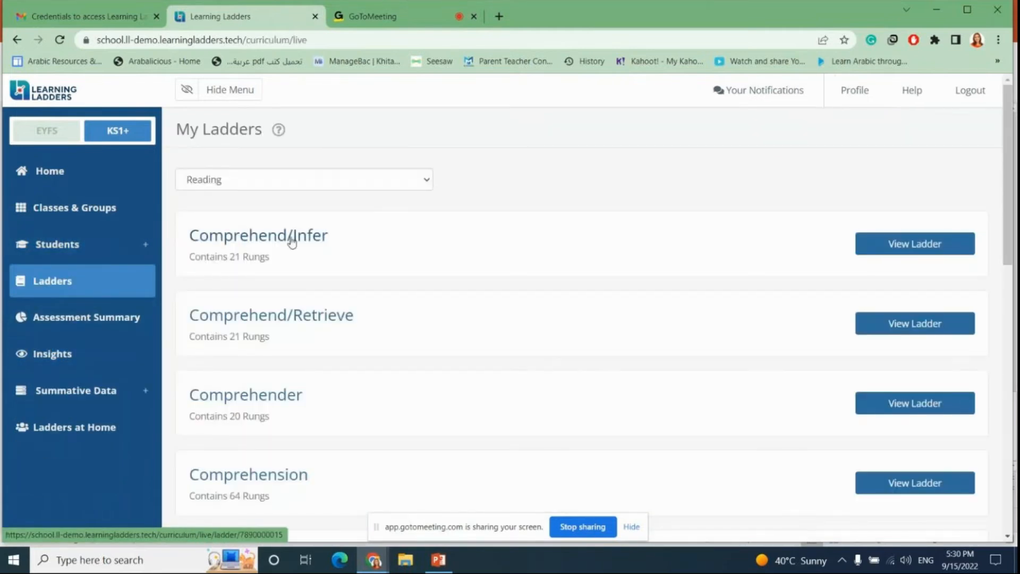
scroll(340, 231, down, 15)
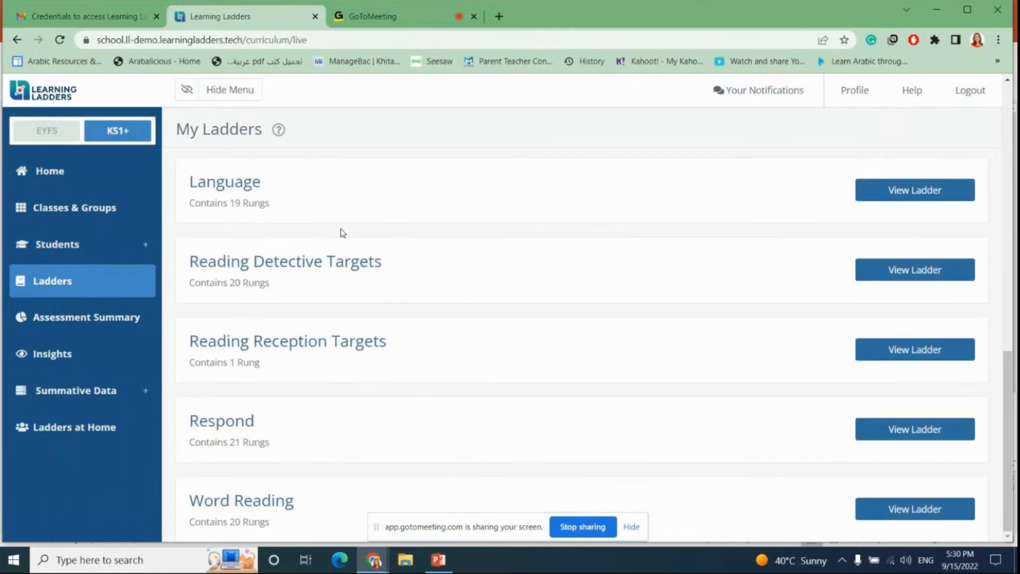
scroll(343, 232, up, 15)
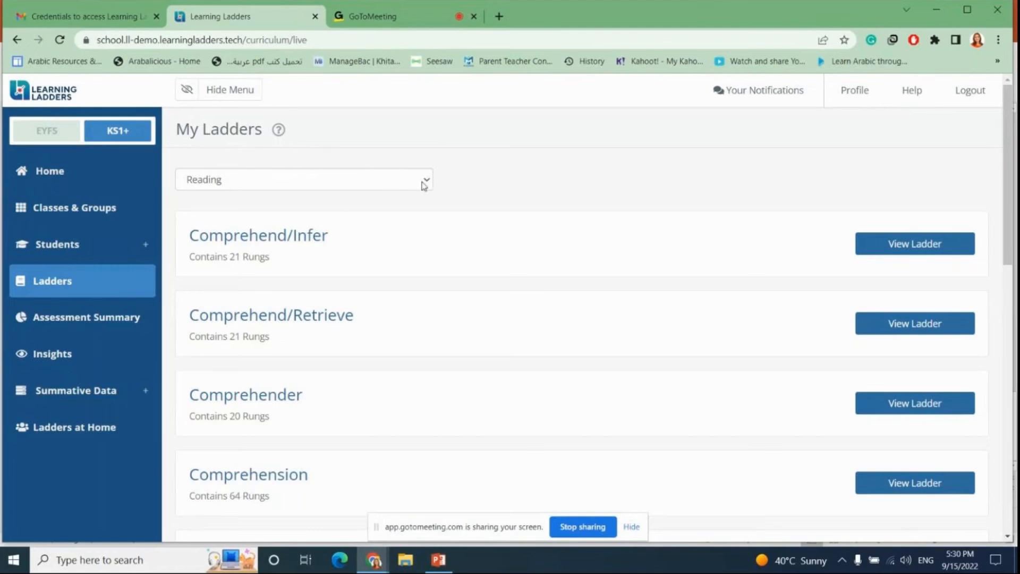
scroll(391, 263, down, 10)
scroll(391, 262, down, 2)
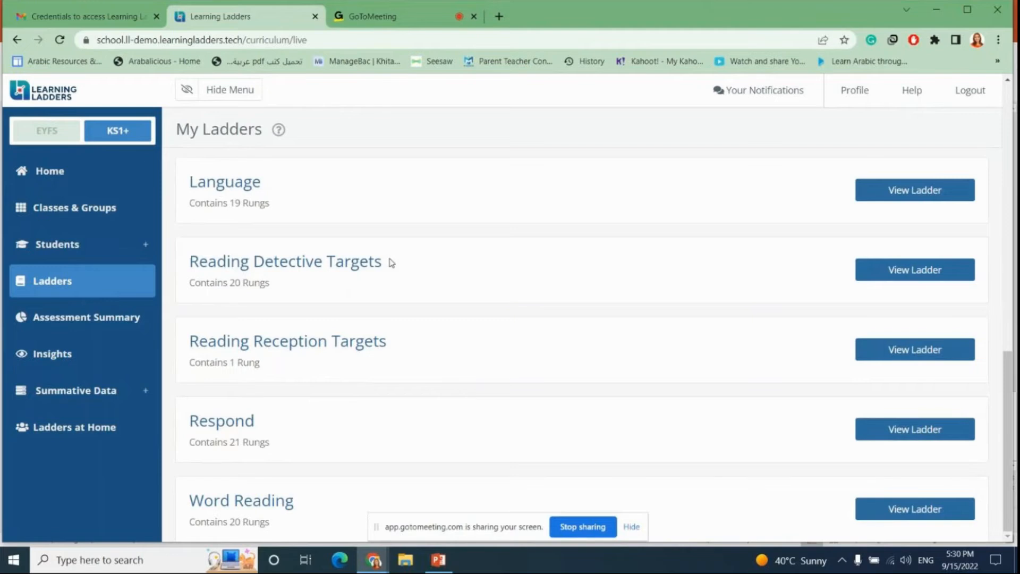
scroll(391, 263, up, 12)
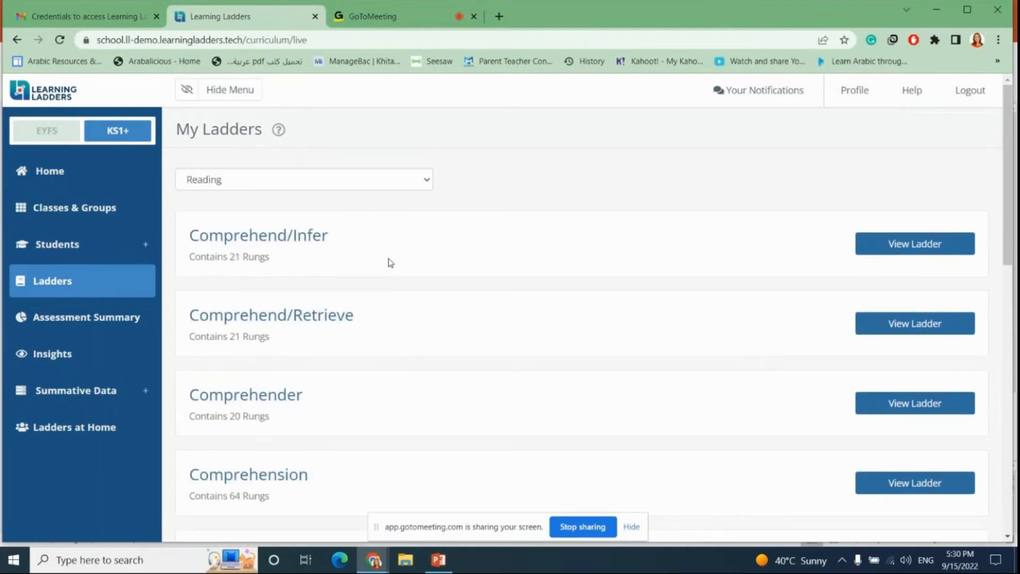
Step: Open the Comprehend/Infer ladder, read through its rungs, and return to the ladder list
click(918, 250)
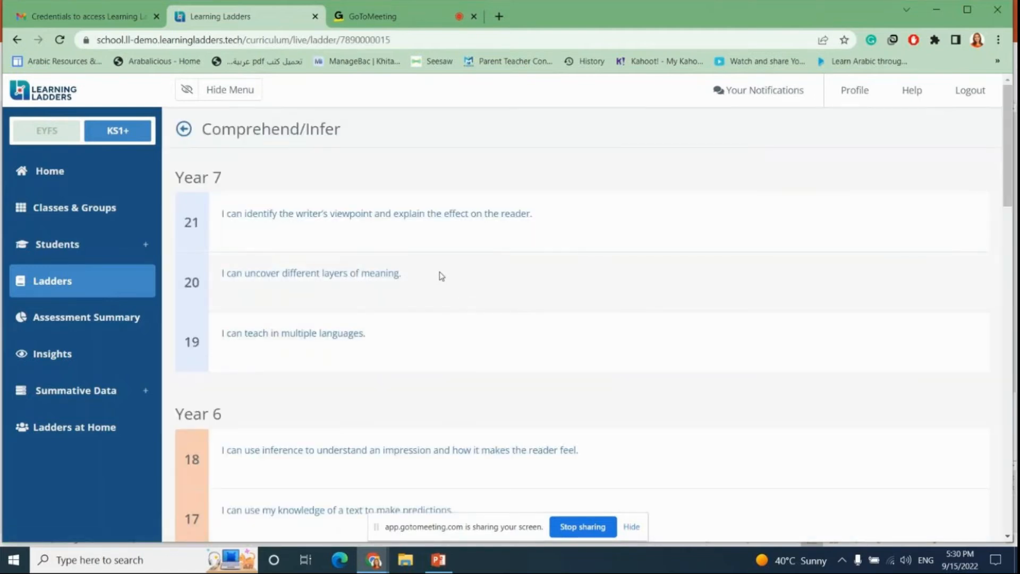
scroll(441, 276, down, 20)
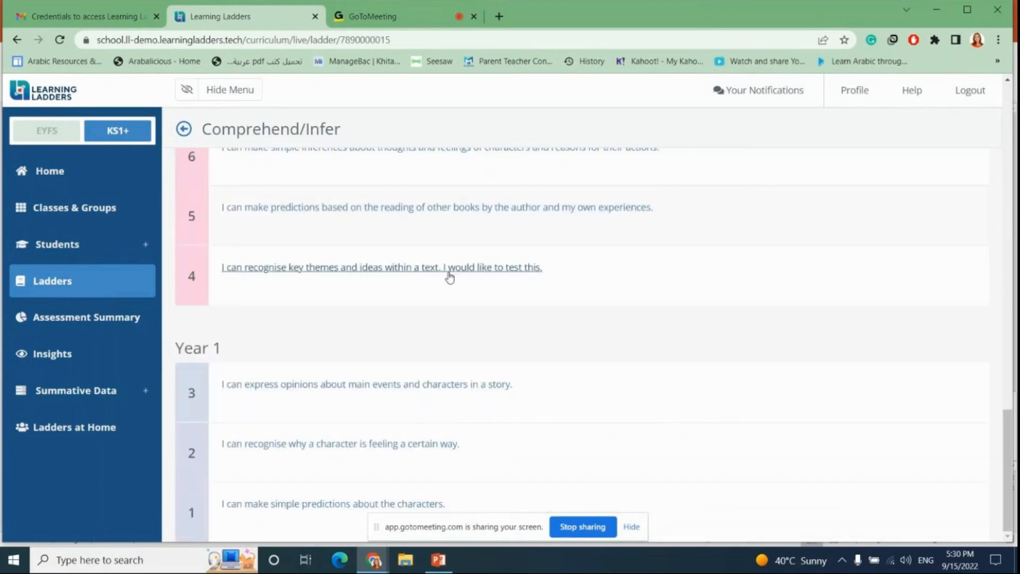
scroll(450, 276, up, 20)
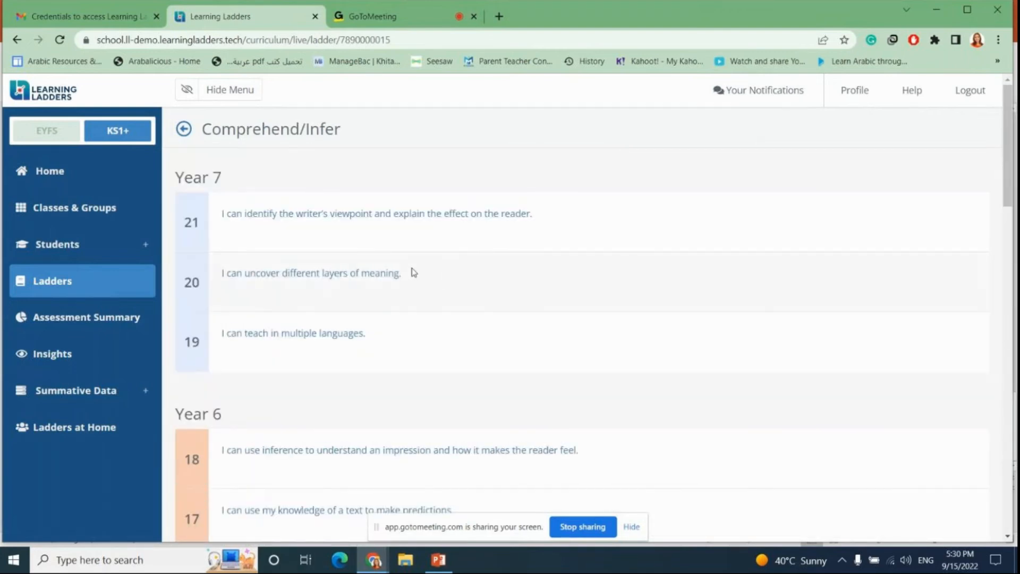
scroll(412, 271, down, 3)
scroll(414, 272, down, 3)
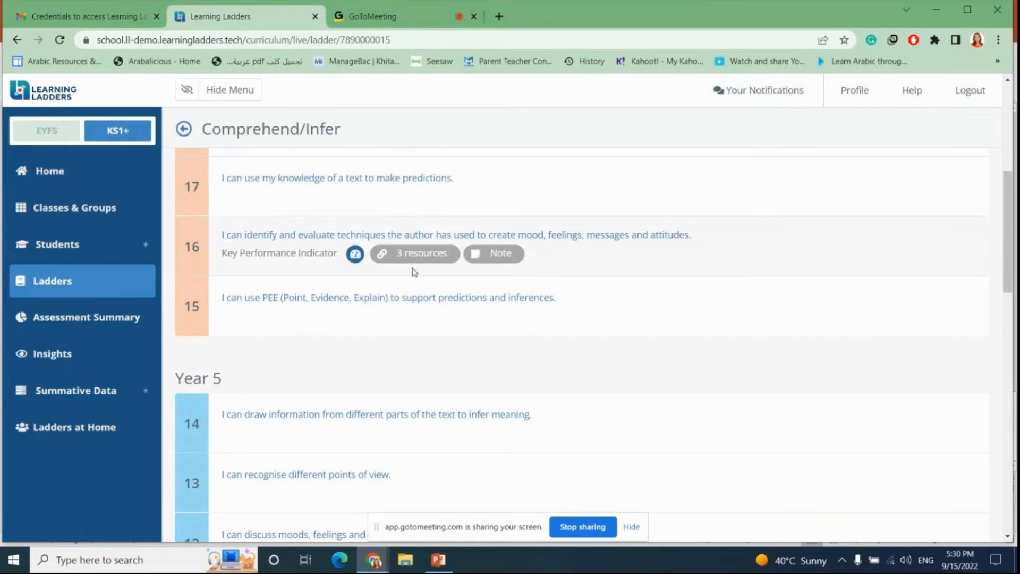
scroll(412, 275, up, 5)
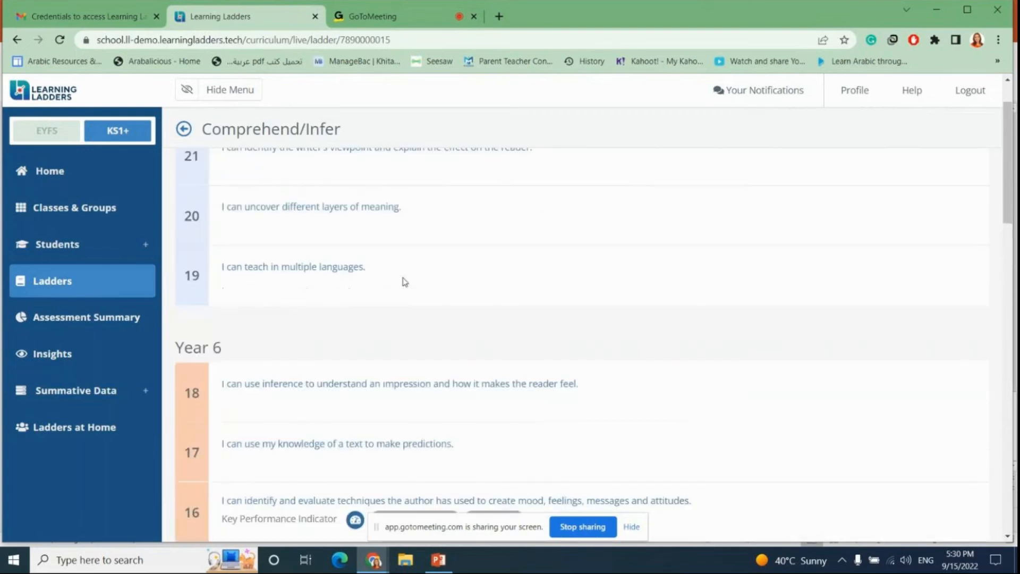
scroll(405, 281, up, 1)
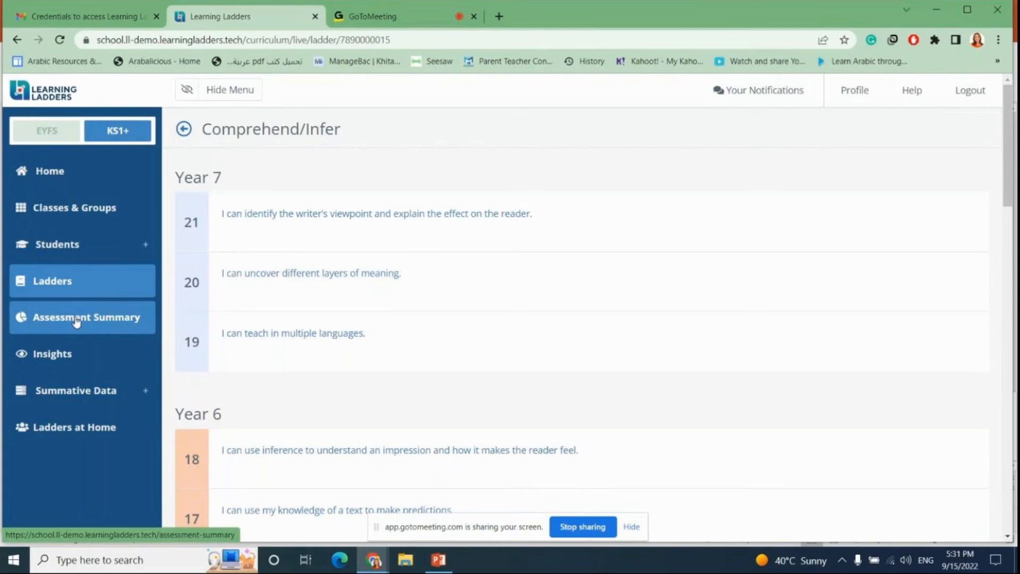
click(183, 129)
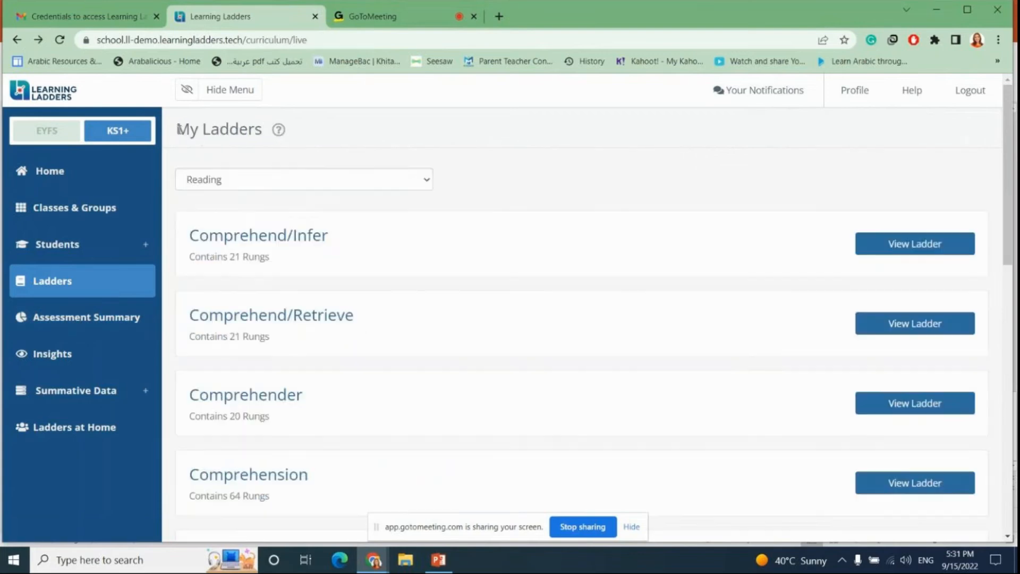
Step: Switch the ladder subject to Maths and browse its ladders
click(424, 183)
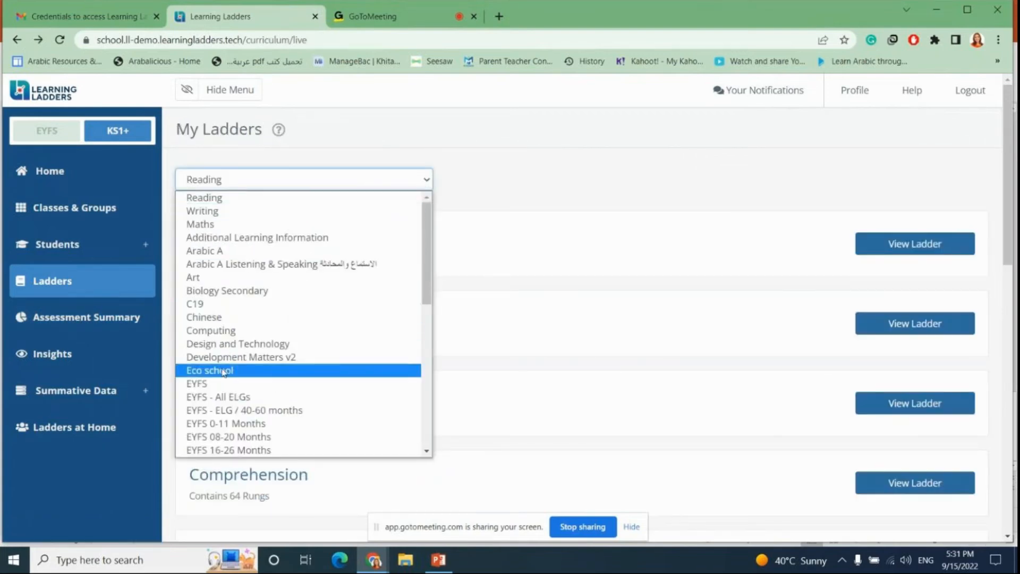
click(224, 226)
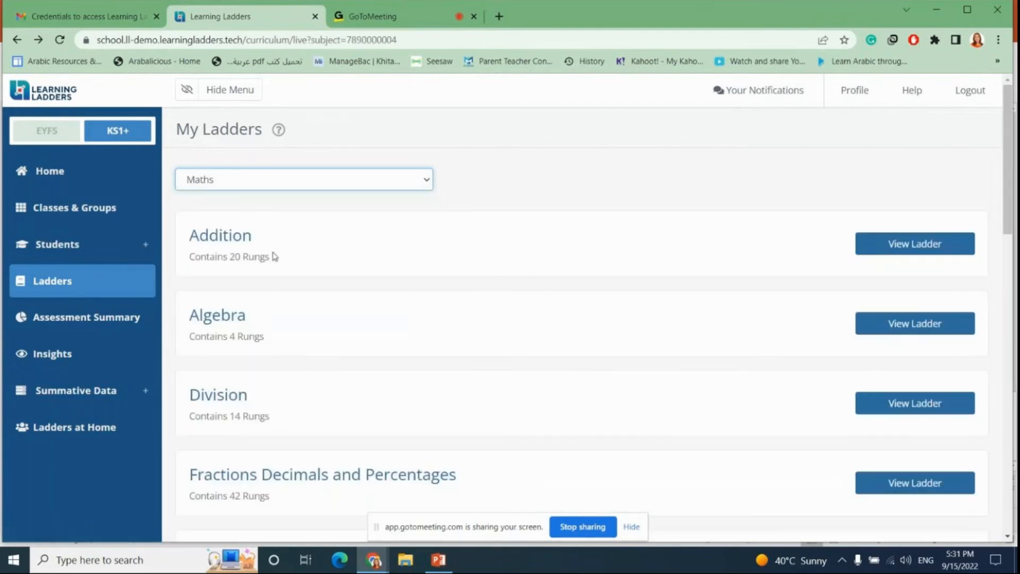
scroll(495, 280, down, 15)
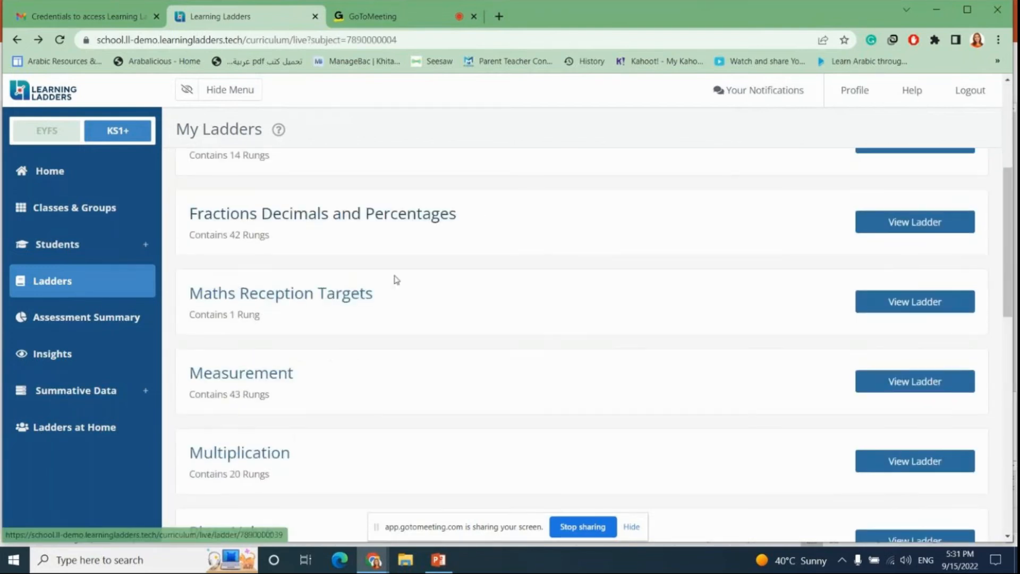
scroll(396, 284, up, 15)
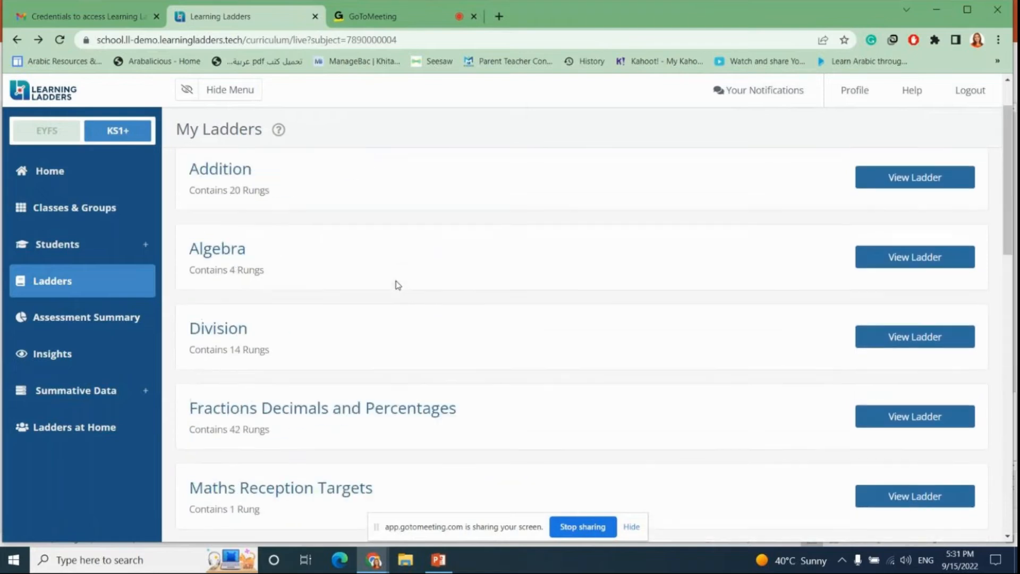
Step: Open the Addition ladder and read through its rungs by year
click(922, 250)
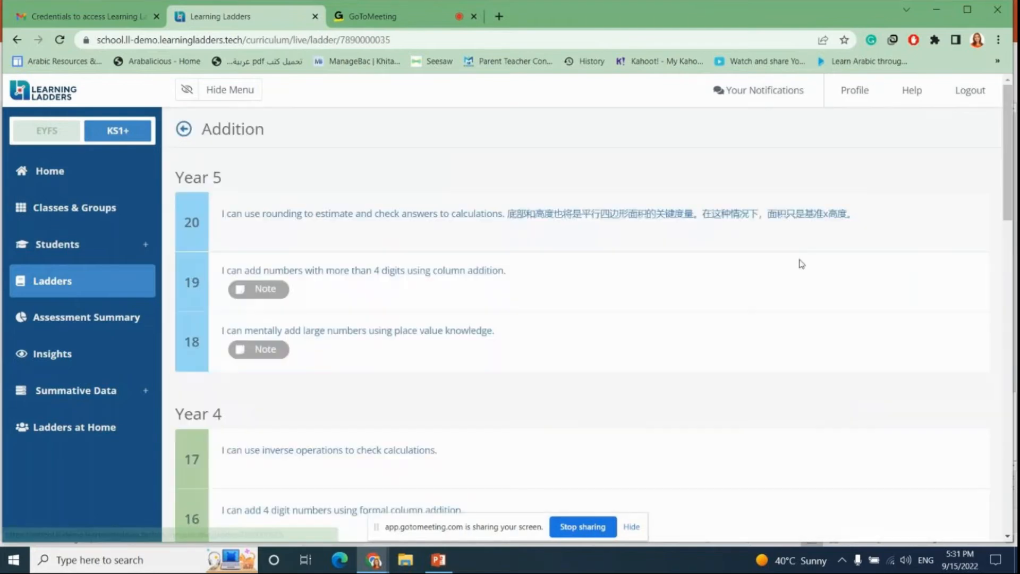
scroll(436, 246, down, 5)
scroll(435, 252, down, 10)
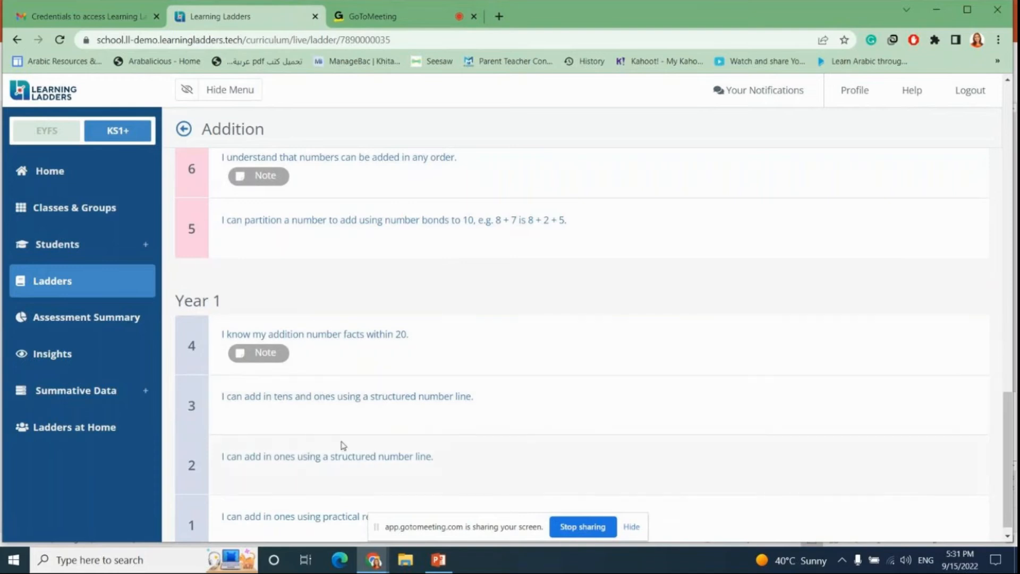
scroll(341, 443, up, 1)
scroll(354, 417, up, 15)
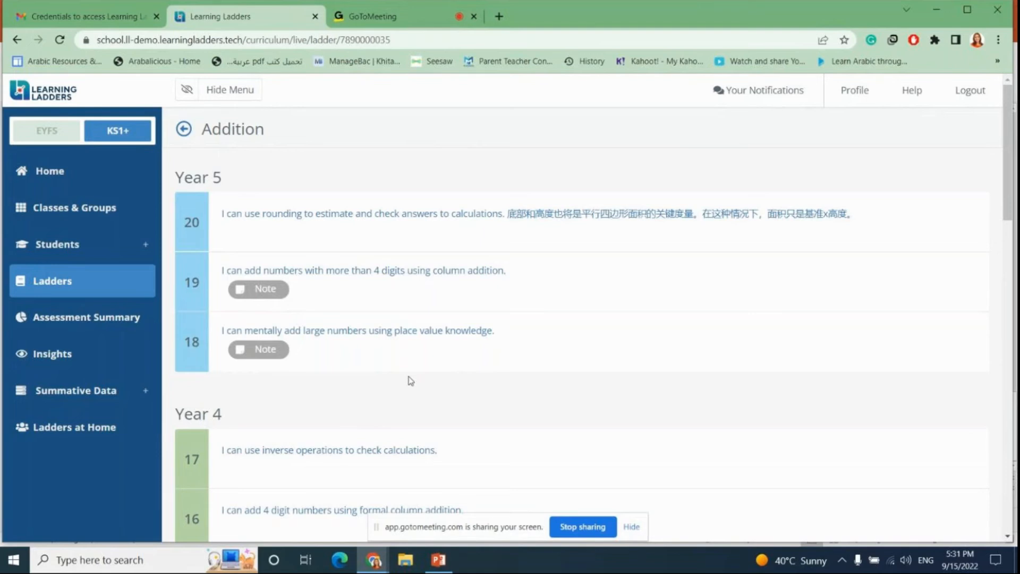
Step: Open the Assessment Summary and filter it to academic year 2021/22 and class 5OS
click(73, 321)
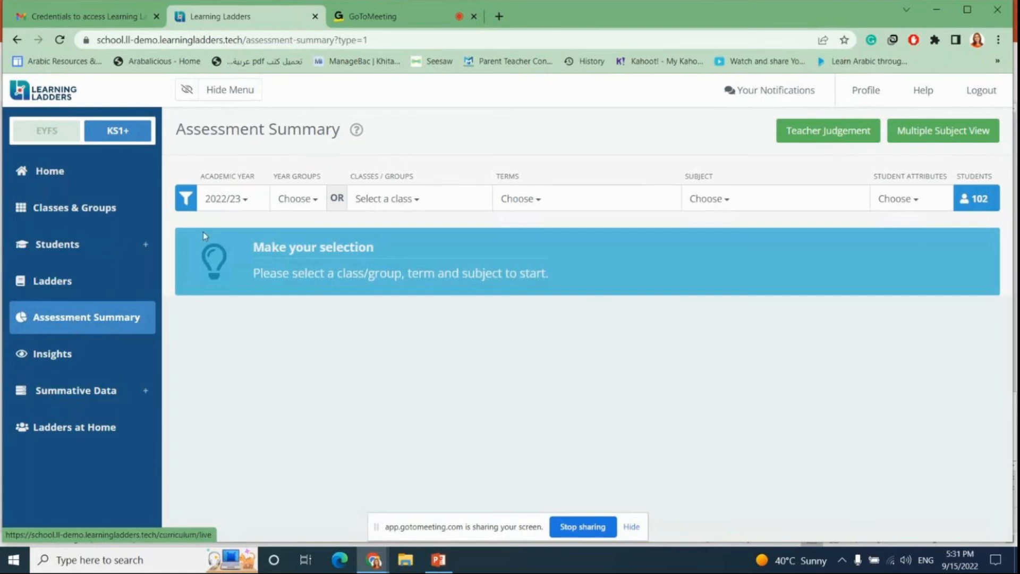
click(245, 200)
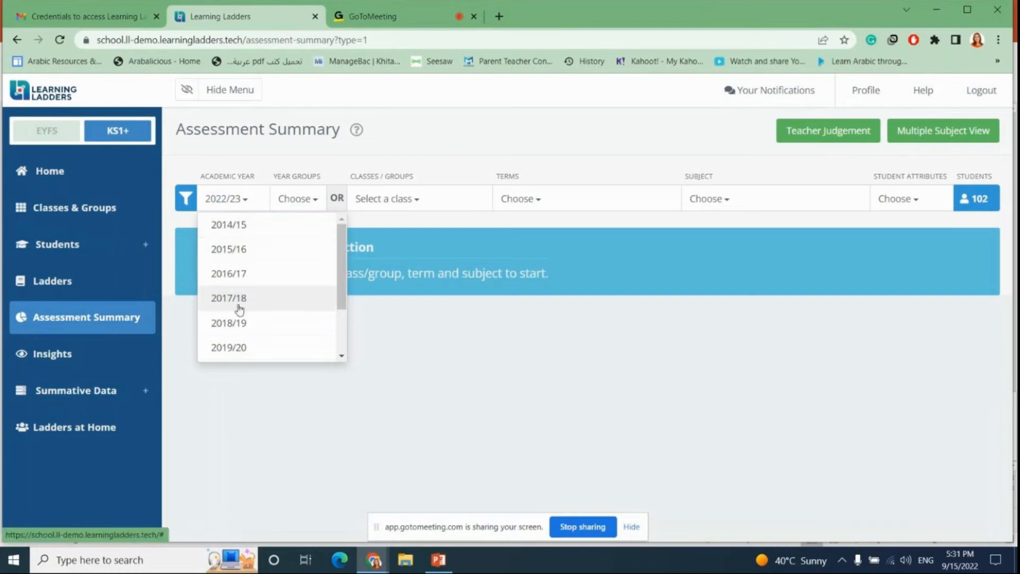
scroll(238, 326, down, 3)
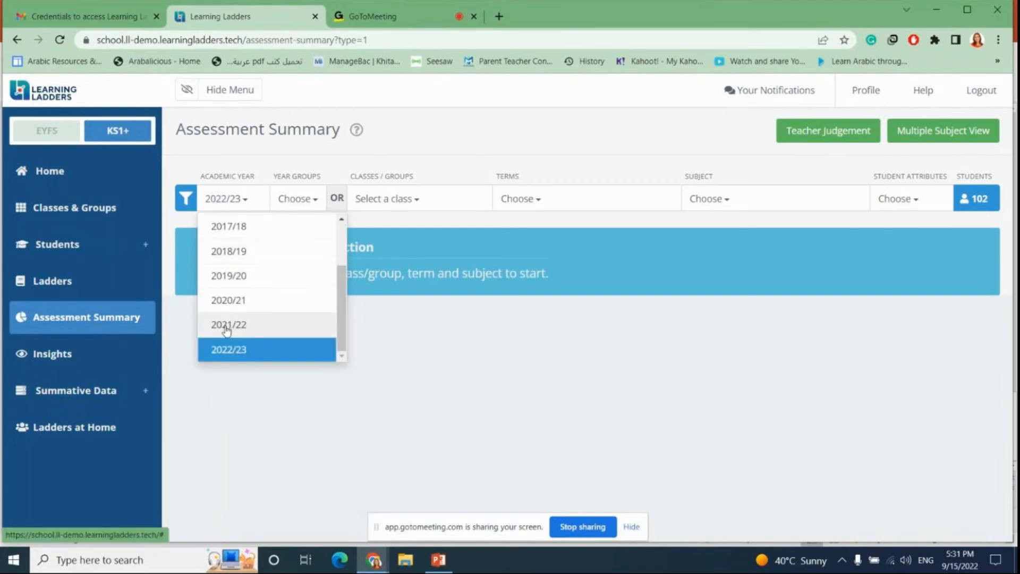
click(227, 329)
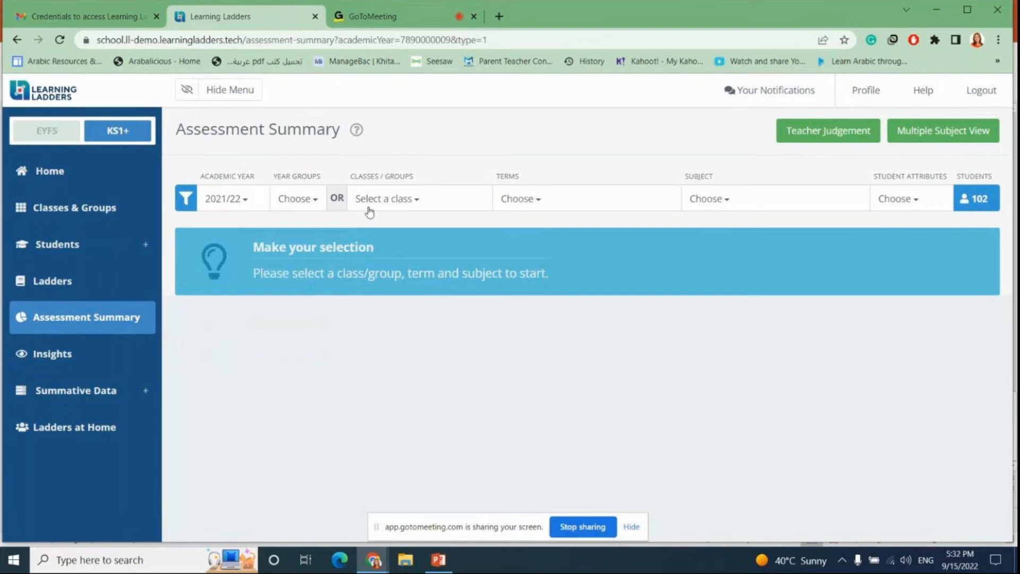
click(429, 207)
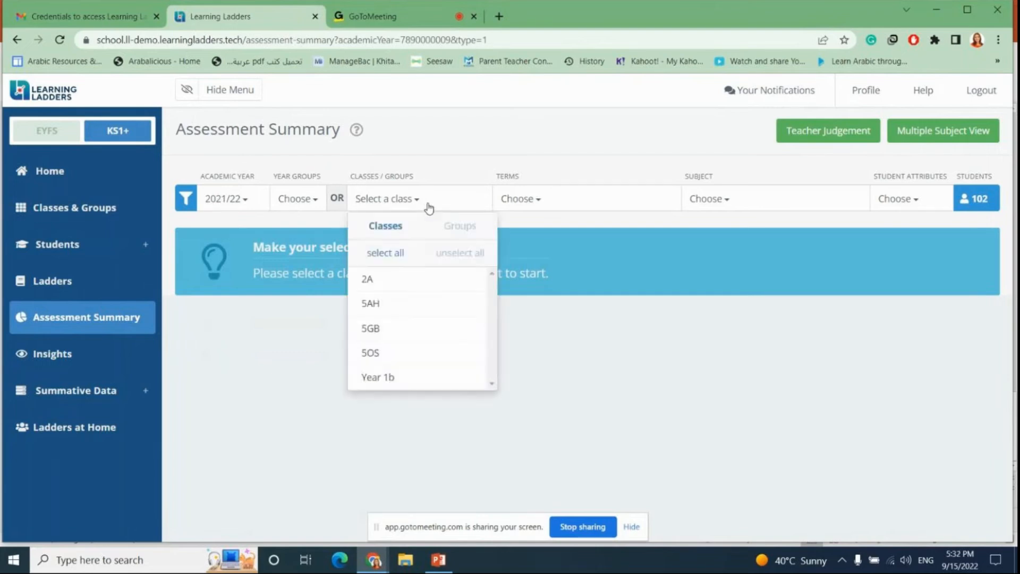
click(389, 360)
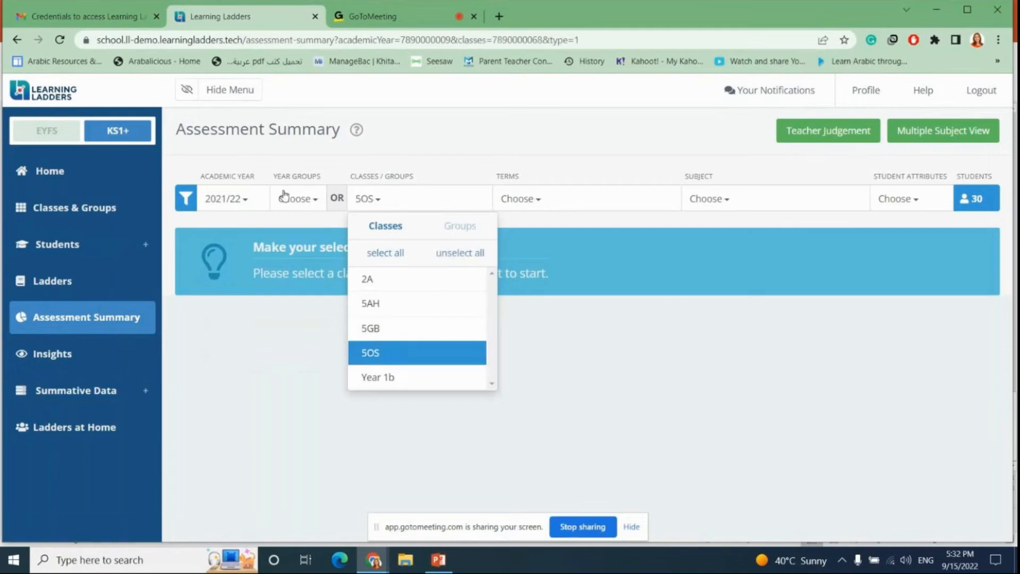
Step: Narrow the summary to Year 5, term Spring 1 and subject Reading
click(312, 200)
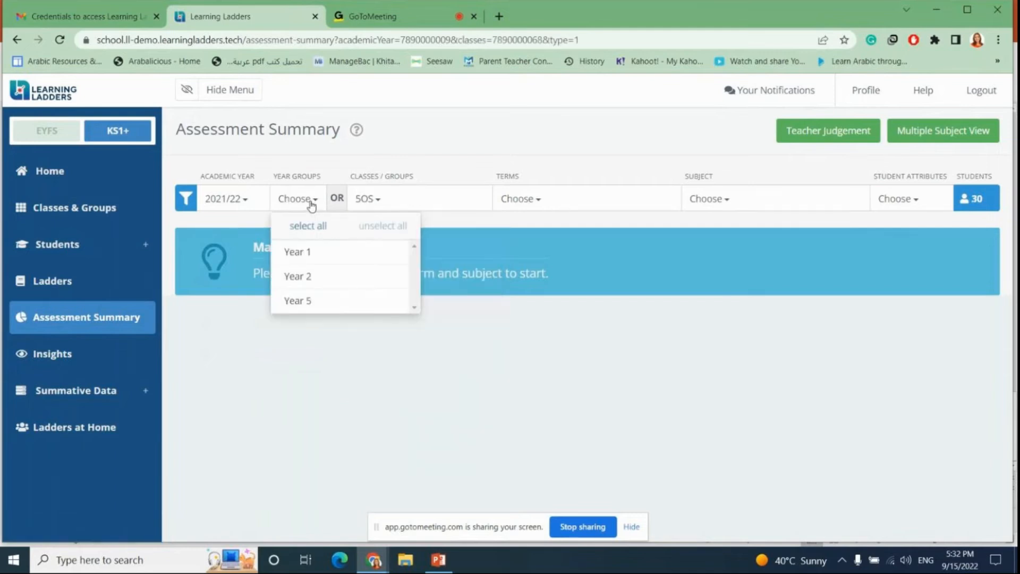
click(309, 301)
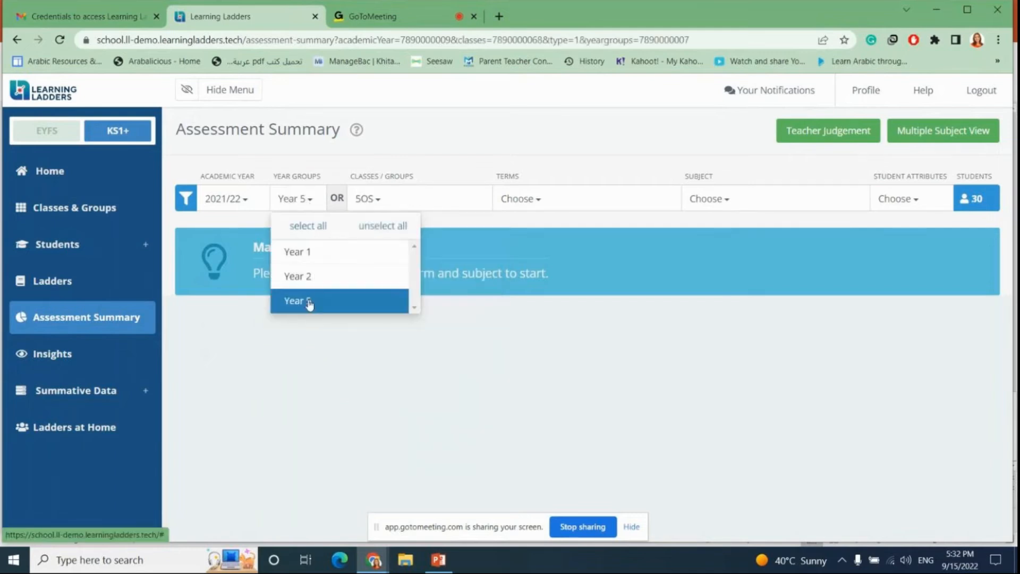
click(553, 205)
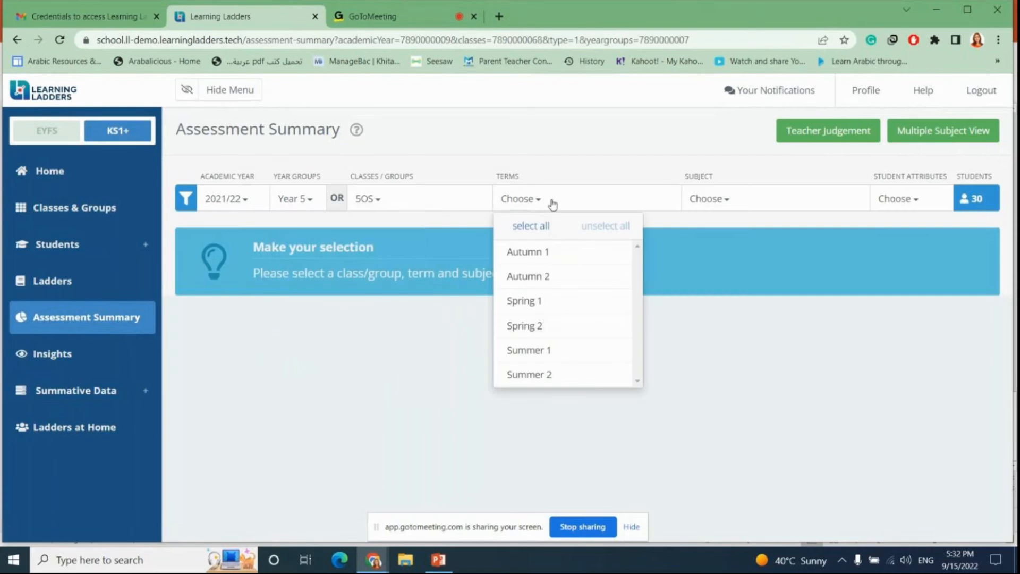
click(544, 307)
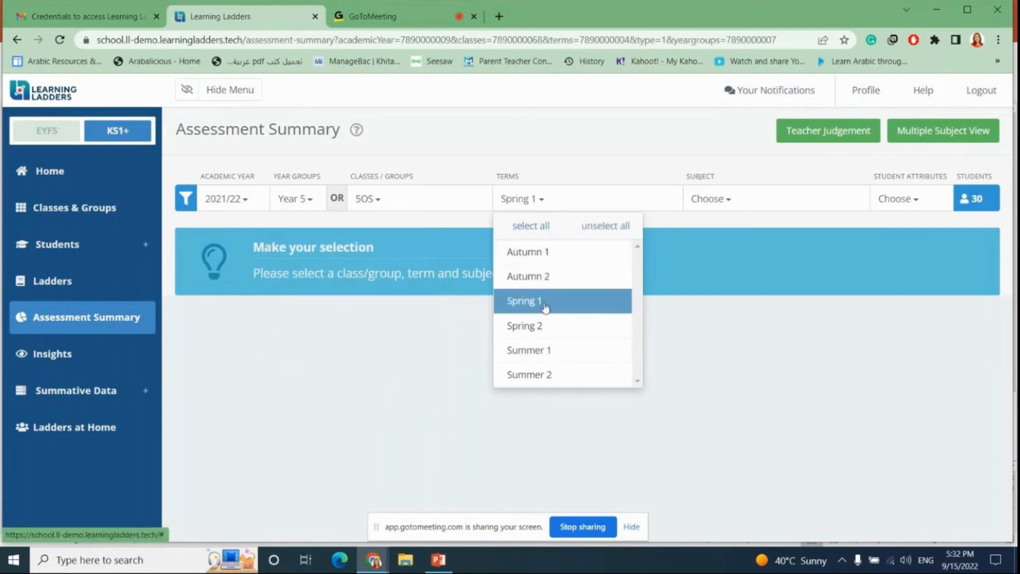
click(740, 203)
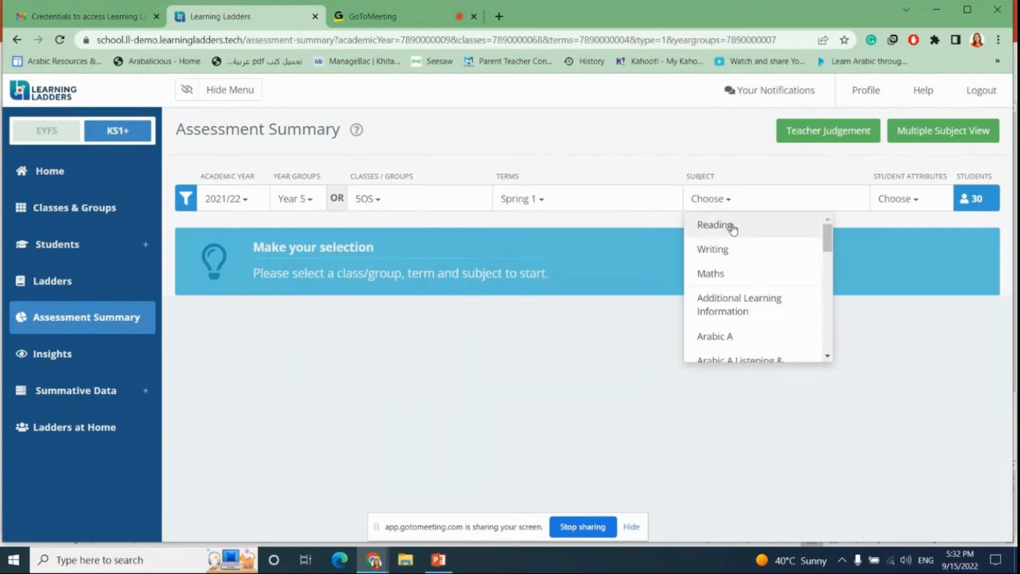
click(732, 231)
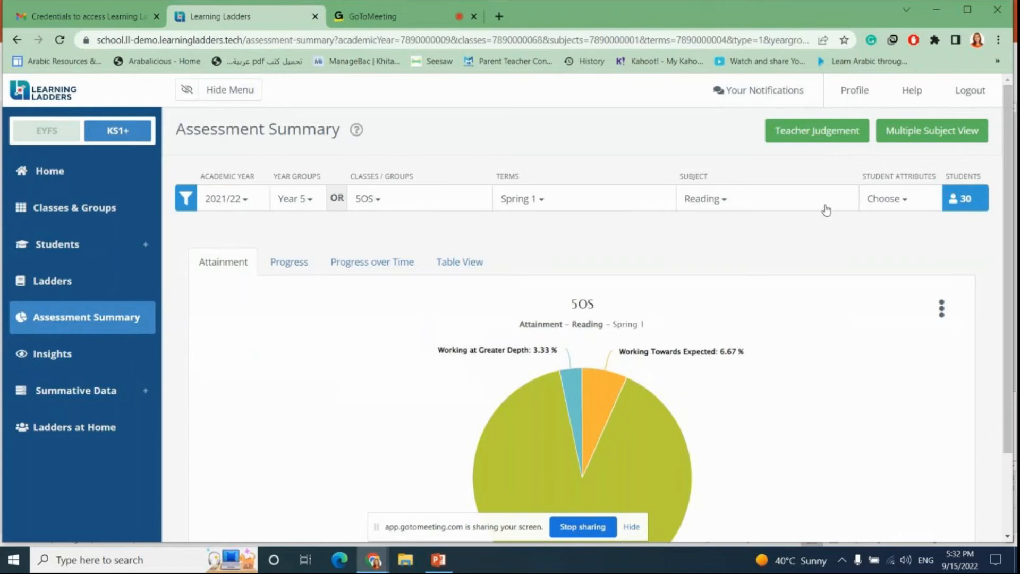
Step: Inspect the student attribute filters, the Reading attainment pie chart and the Progress chart
click(905, 202)
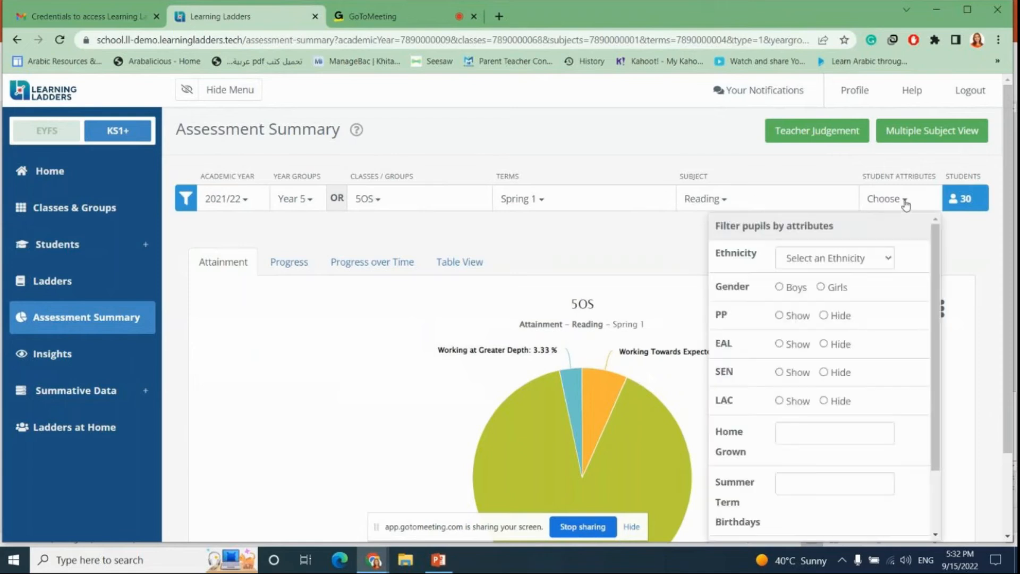
click(904, 202)
scroll(567, 266, down, 2)
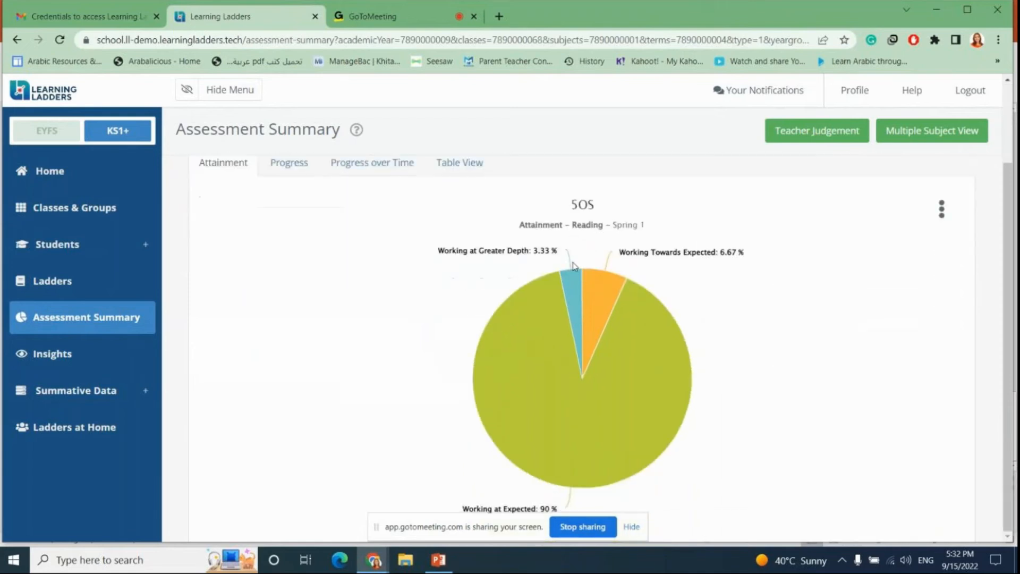
mouse_move(564, 343)
mouse_move(477, 515)
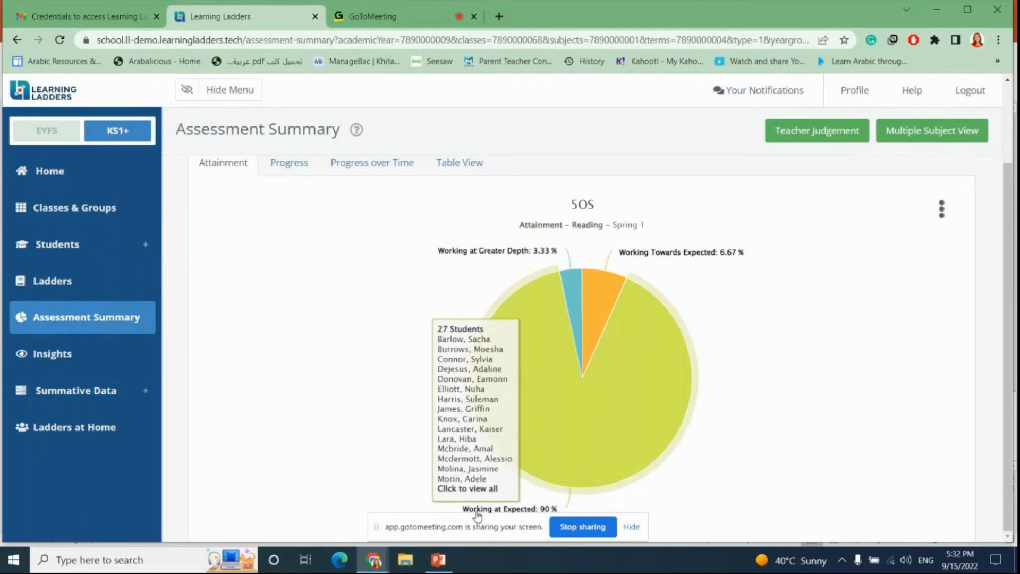
mouse_move(583, 288)
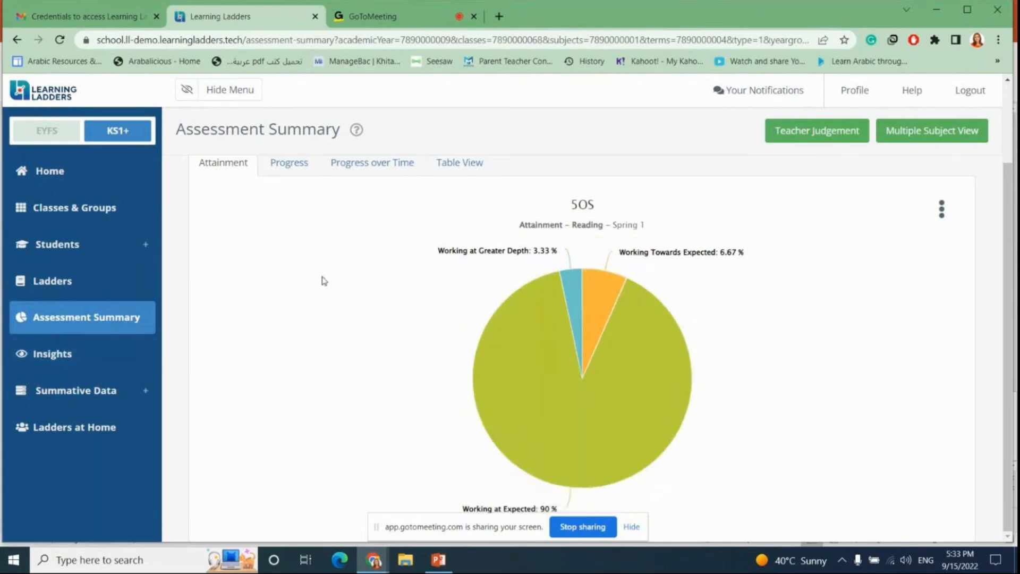
click(276, 172)
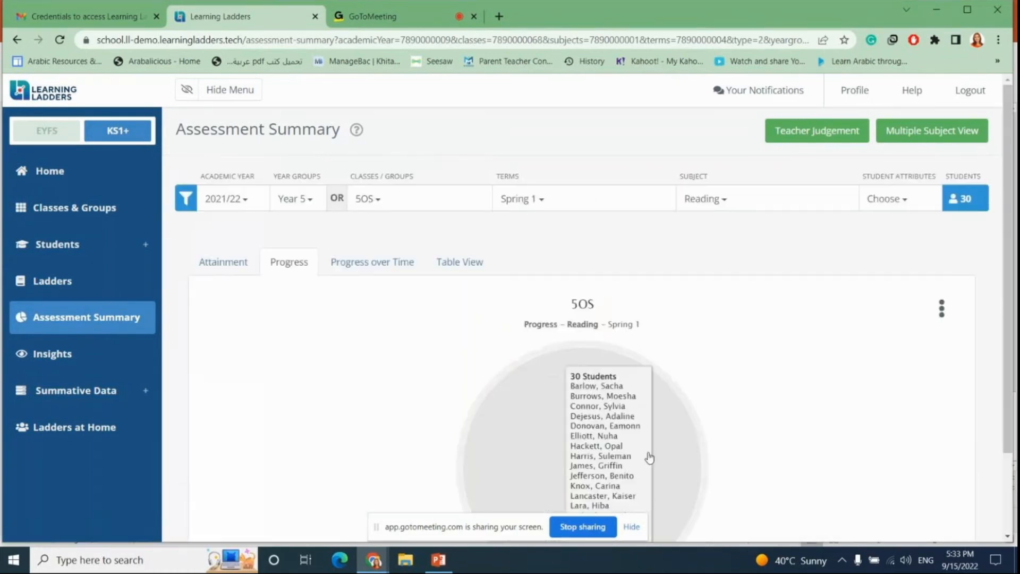
scroll(553, 430, down, 2)
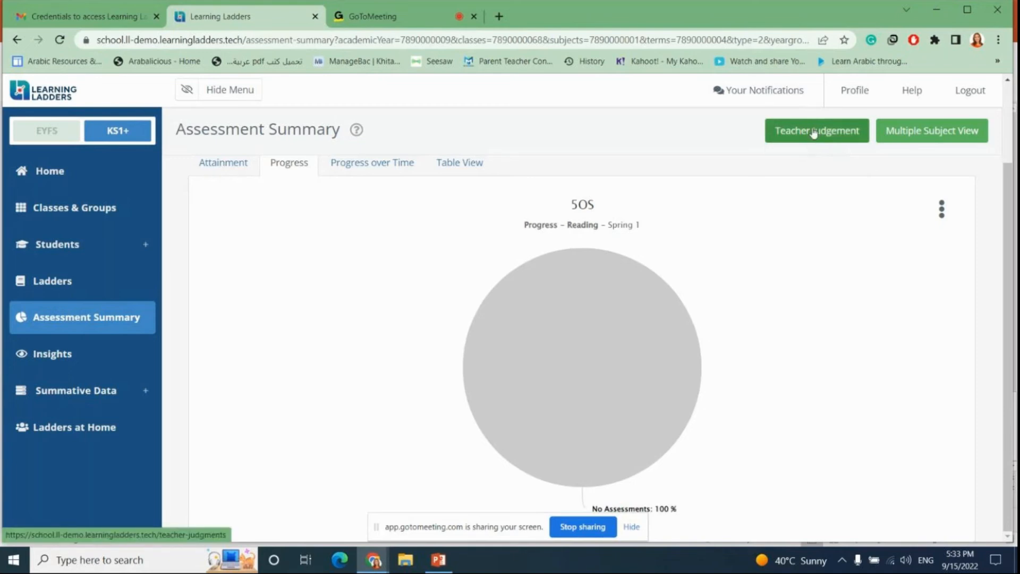
Step: Open the Multiple Subject View and set its academic year to 2021/22
click(909, 135)
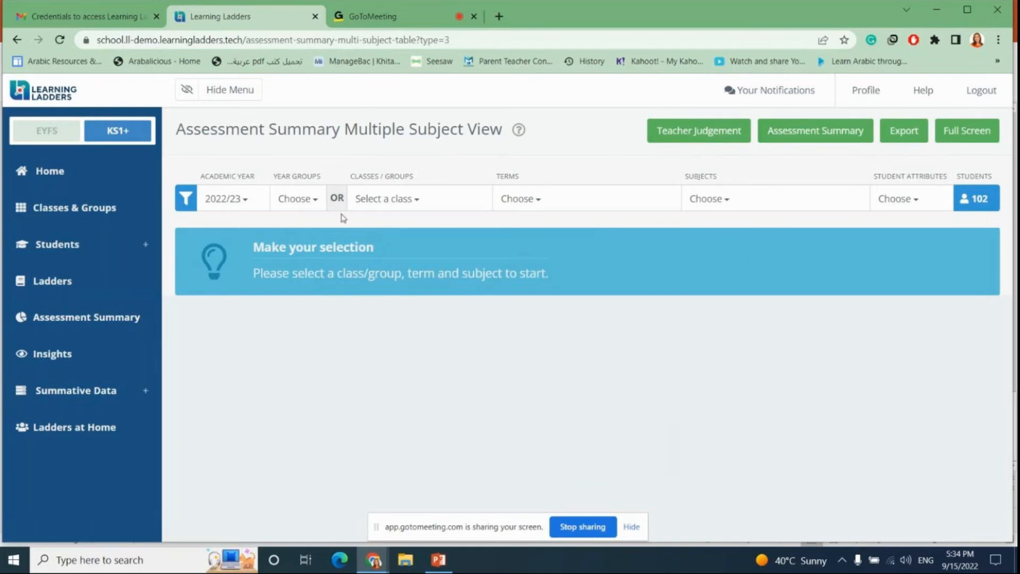
click(307, 202)
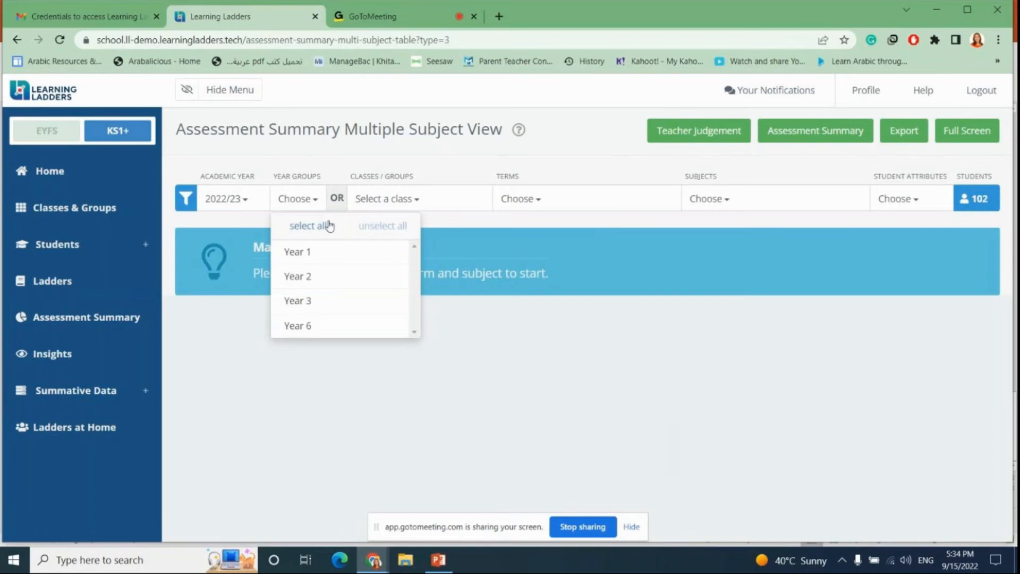
click(311, 324)
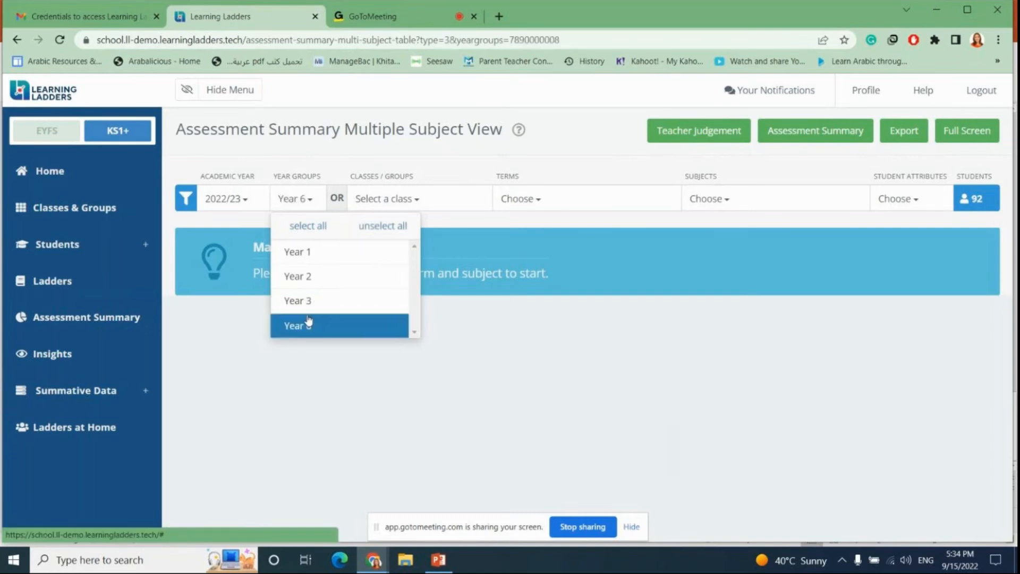
click(254, 198)
scroll(255, 292, down, 2)
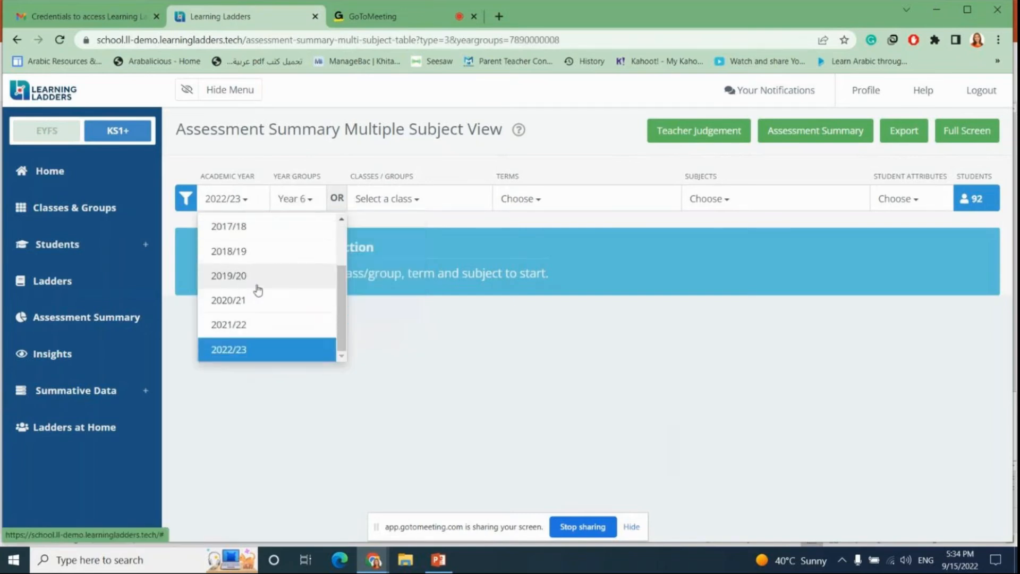
click(242, 326)
Step: Filter the view to Year 5 and the classes 5GB and 5AH
click(413, 201)
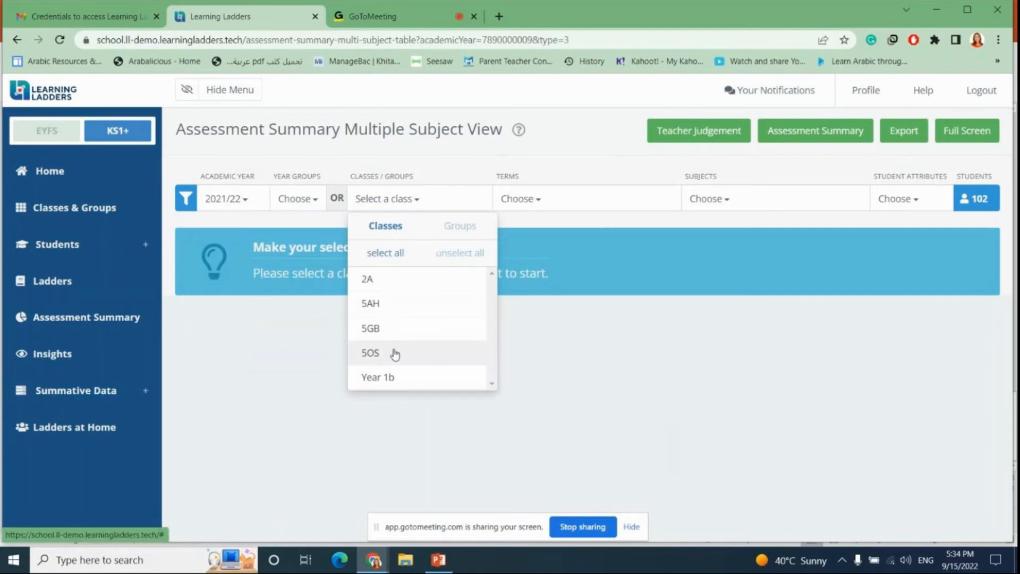
click(312, 201)
click(326, 308)
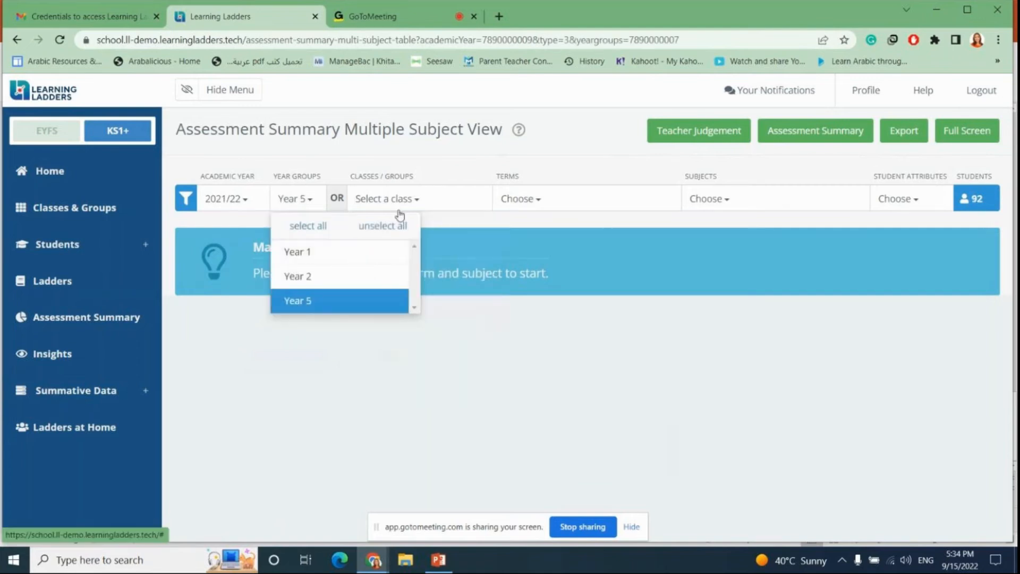
click(404, 199)
click(387, 338)
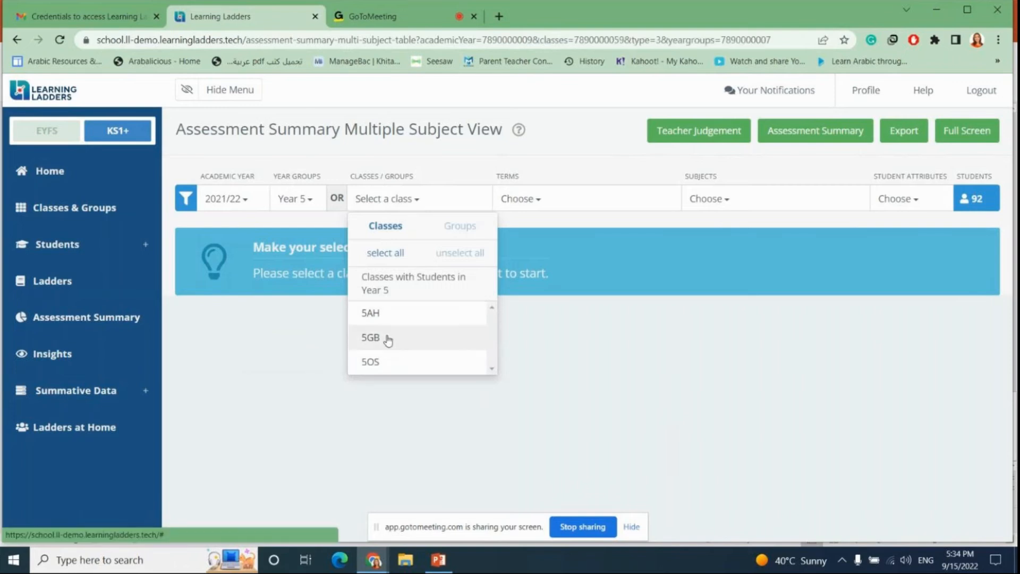
click(393, 319)
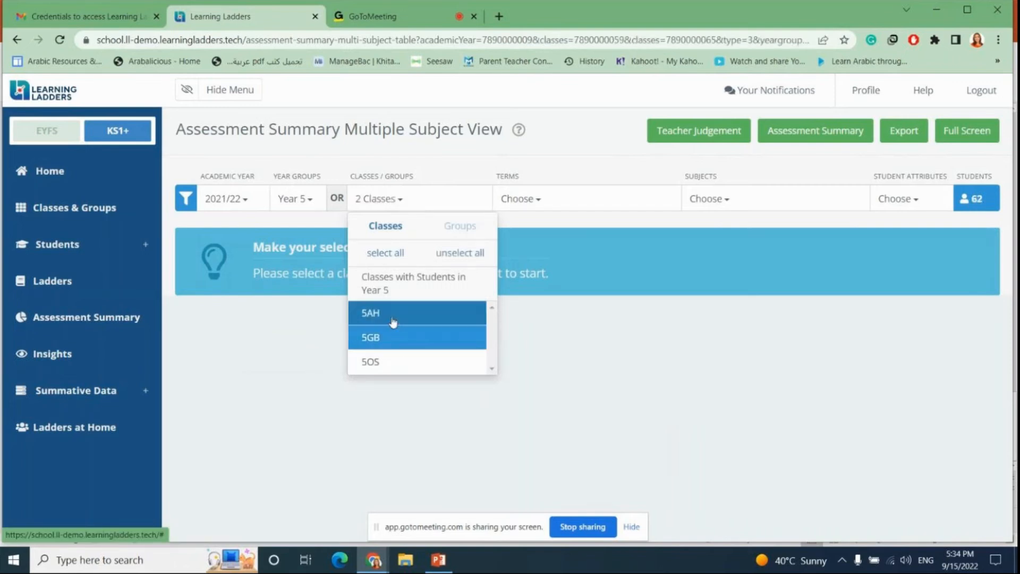
Step: Select the terms Autumn 2 and Spring 2
click(577, 207)
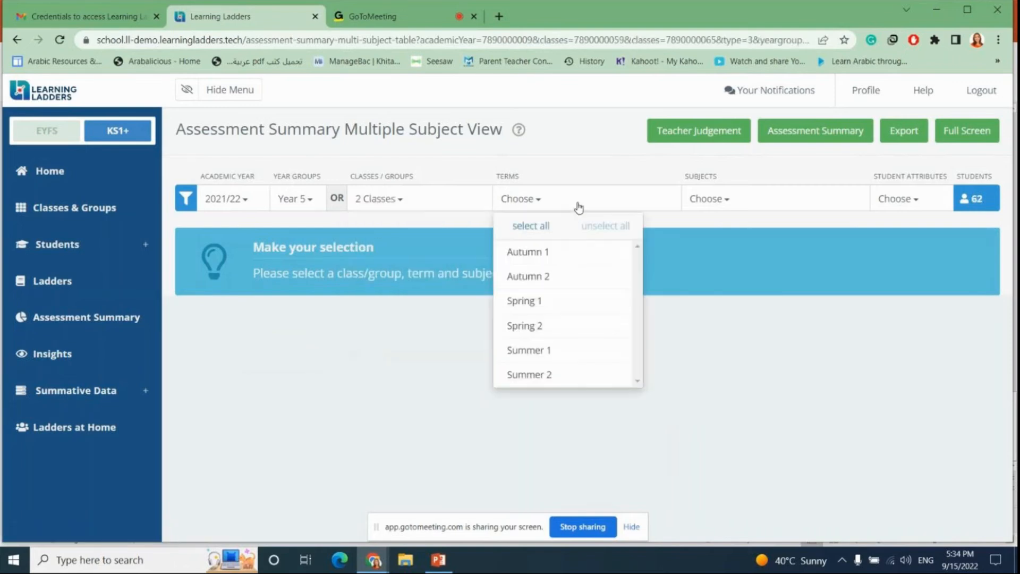
click(533, 279)
click(744, 201)
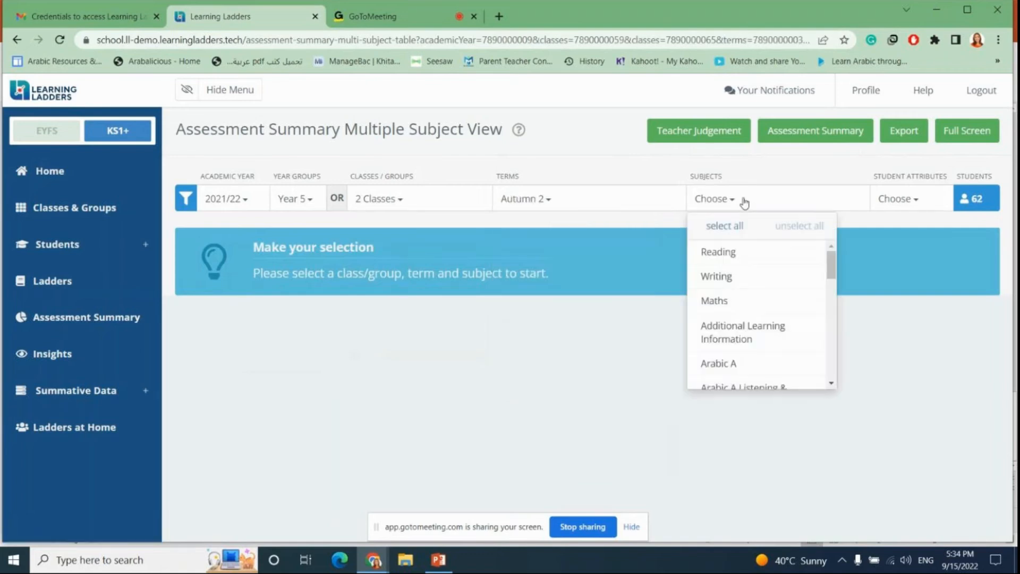
click(547, 201)
click(524, 327)
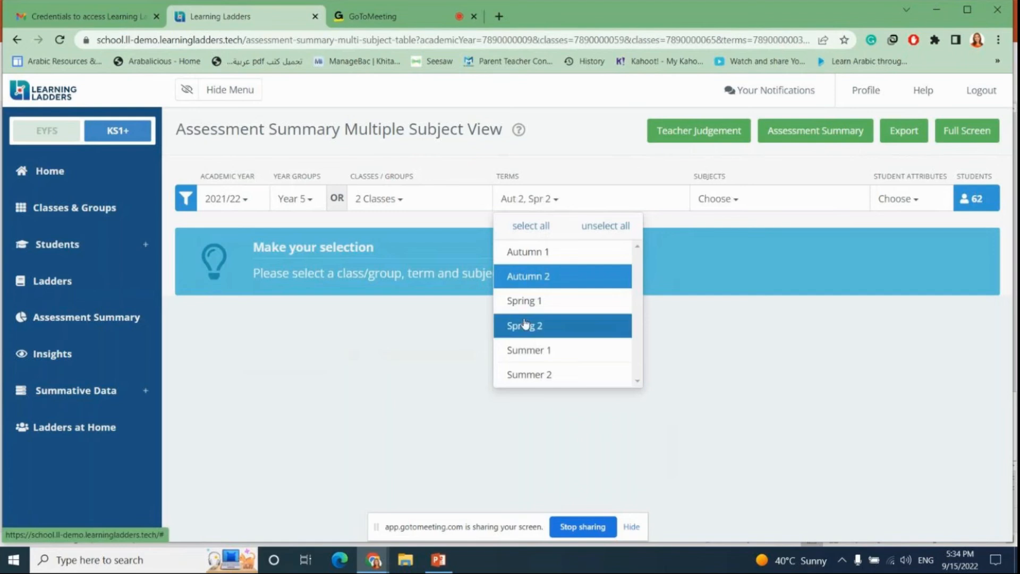
Step: Set the subject to Maths and scroll through the students' attainment and progress table
click(744, 202)
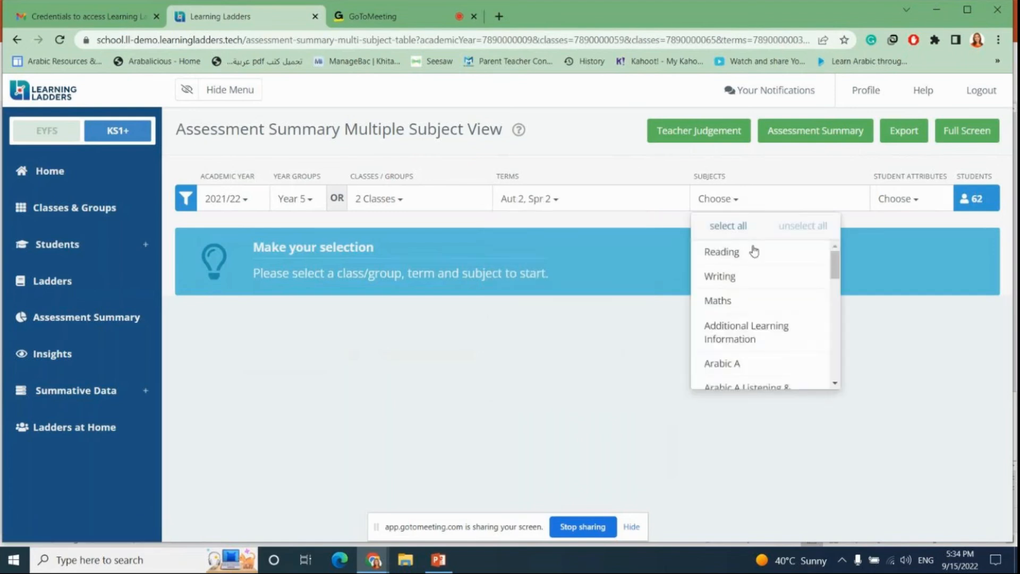
click(740, 301)
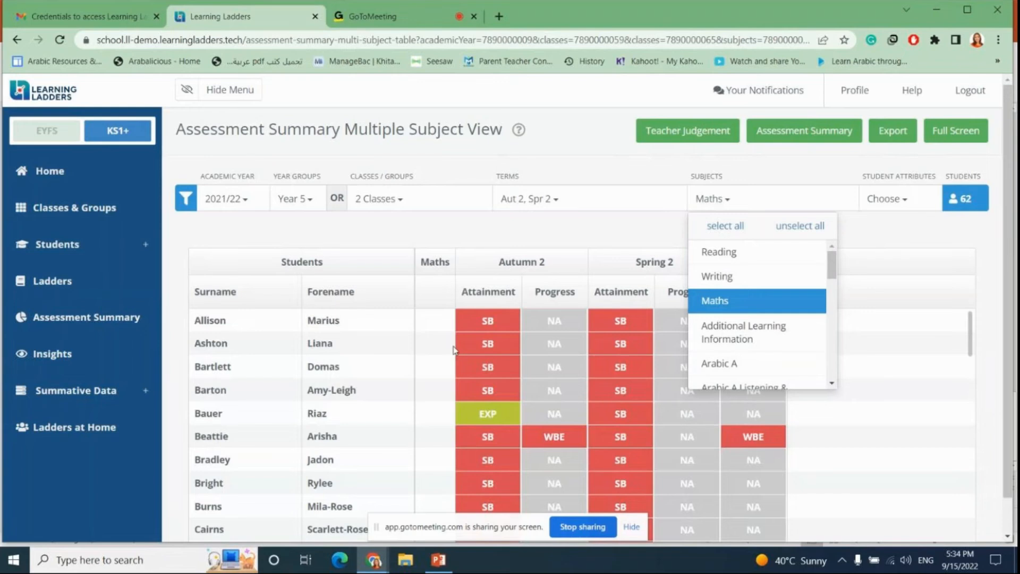
scroll(556, 328, down, 8)
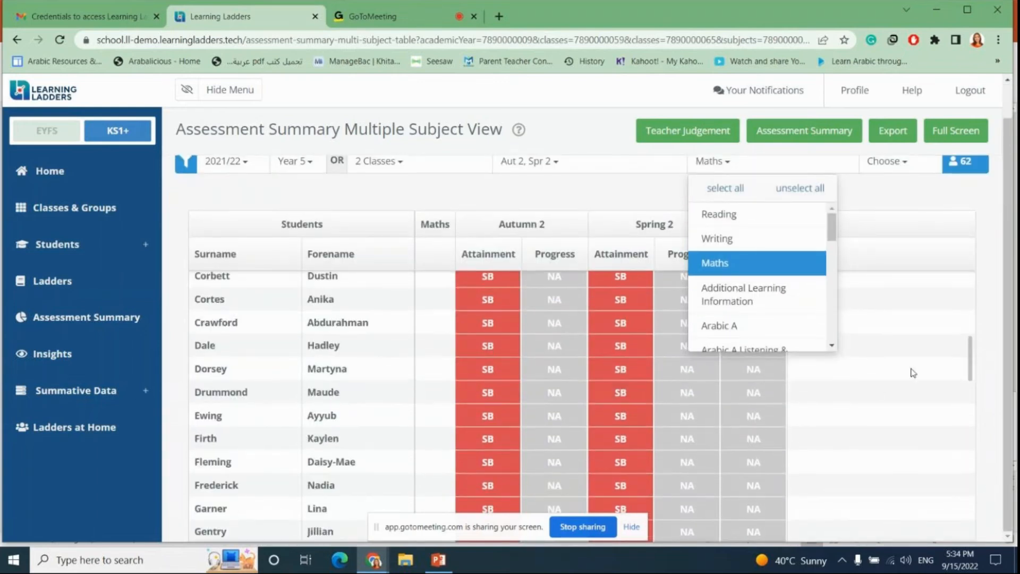
click(901, 286)
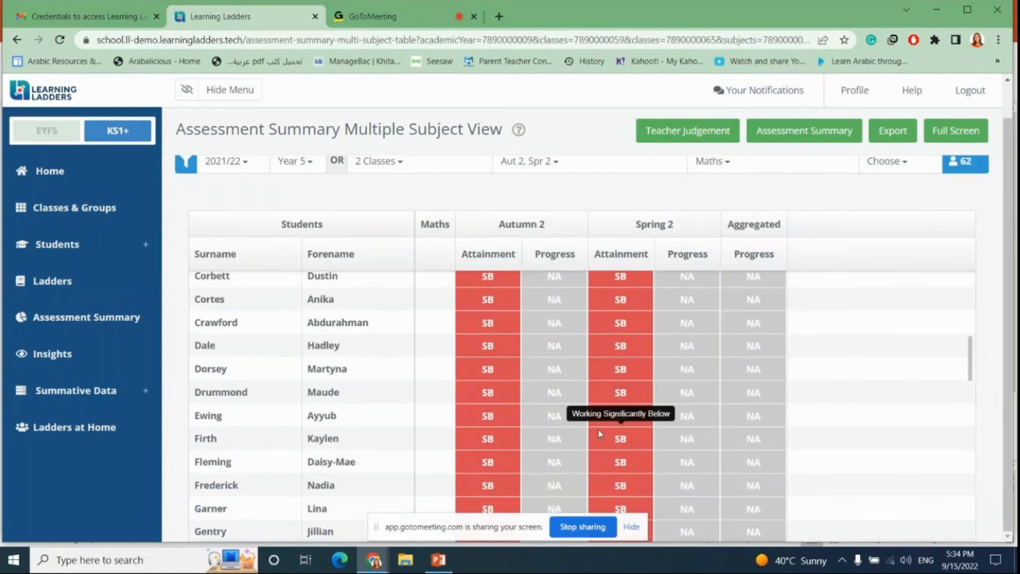
scroll(599, 432, up, 5)
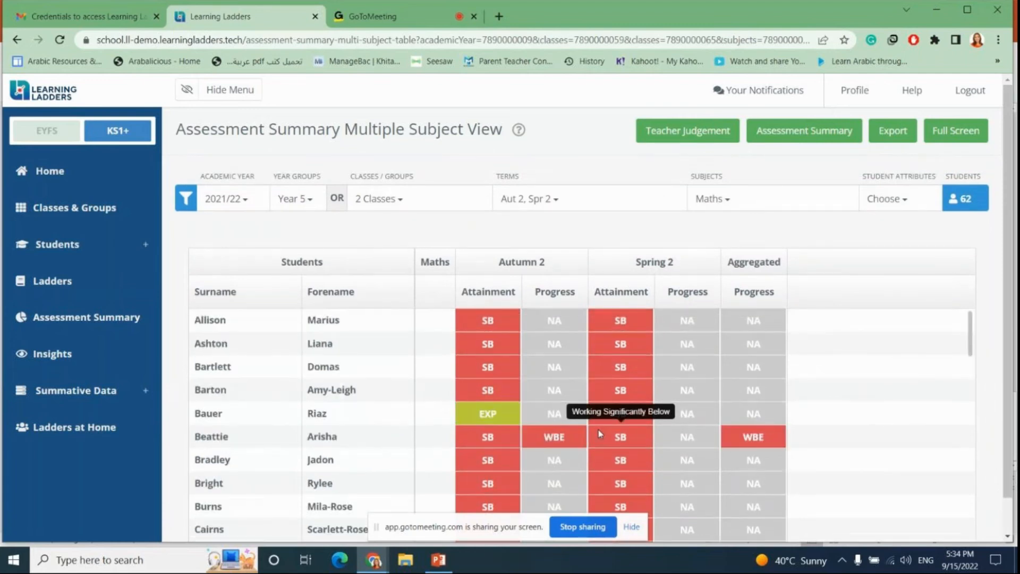
scroll(598, 433, down, 15)
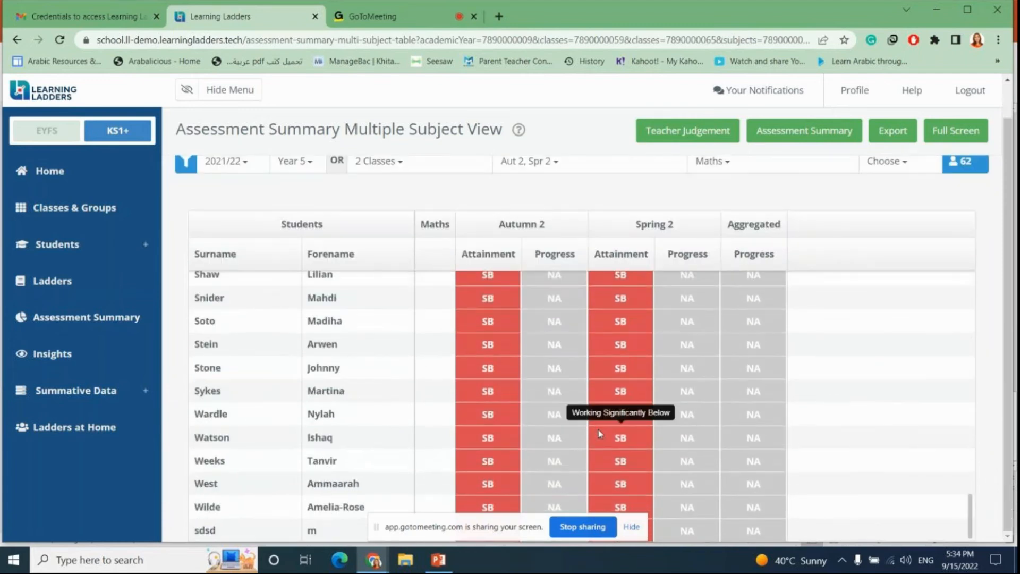
scroll(598, 432, up, 15)
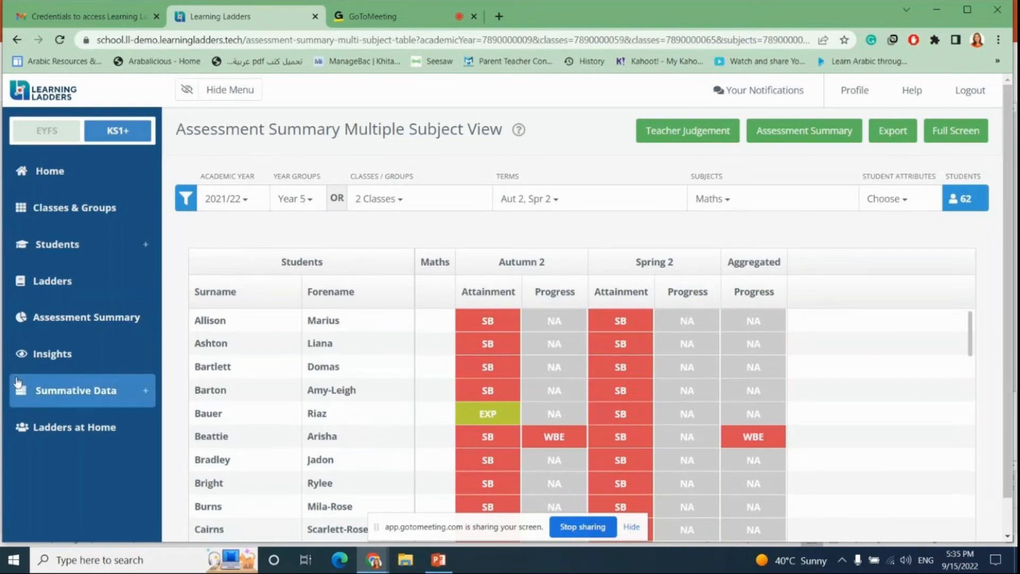
Step: Open Insights, browse its report types, and expand the Summative Data menu
click(41, 363)
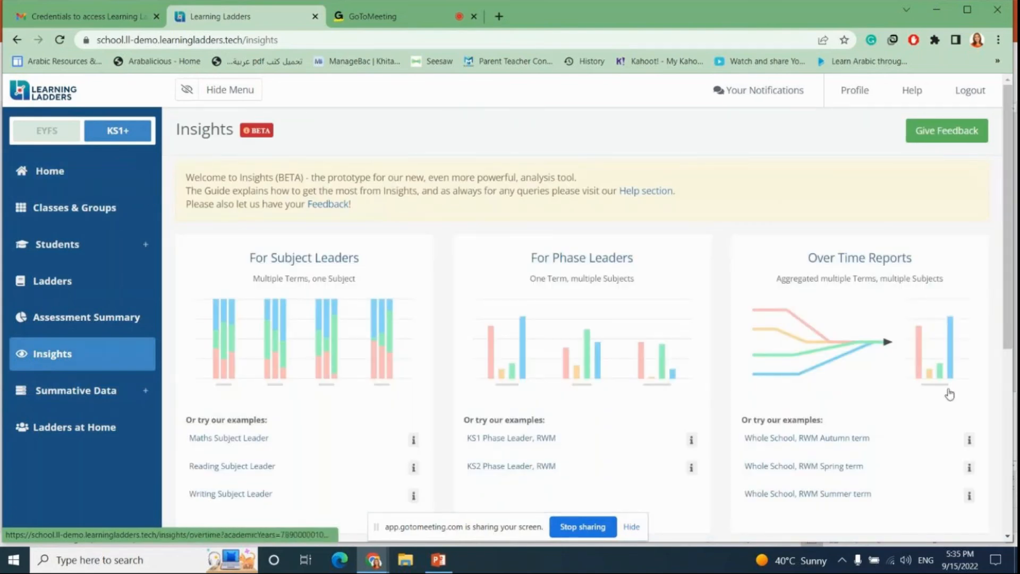
scroll(662, 347, down, 5)
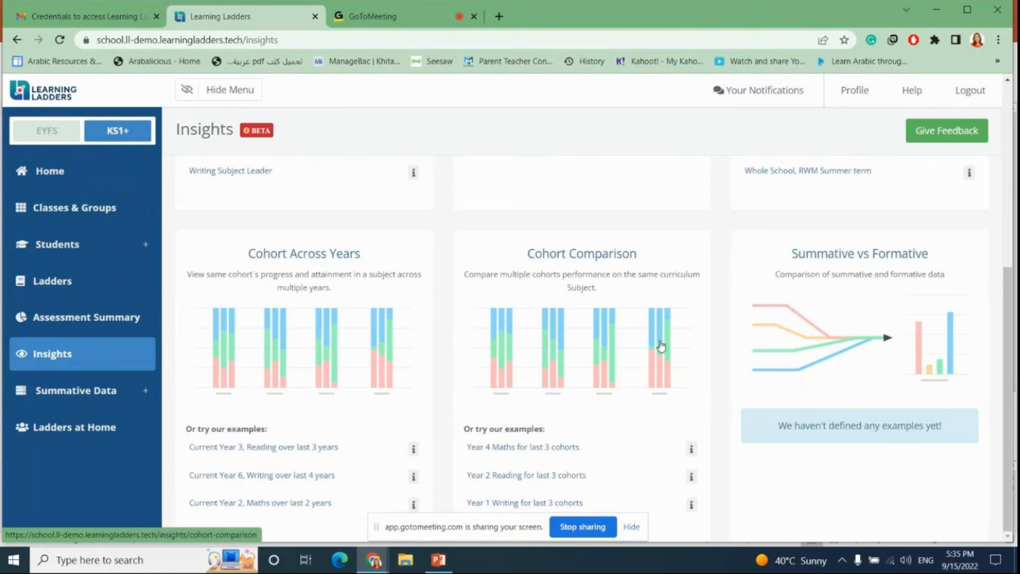
scroll(660, 345, up, 5)
scroll(661, 346, down, 5)
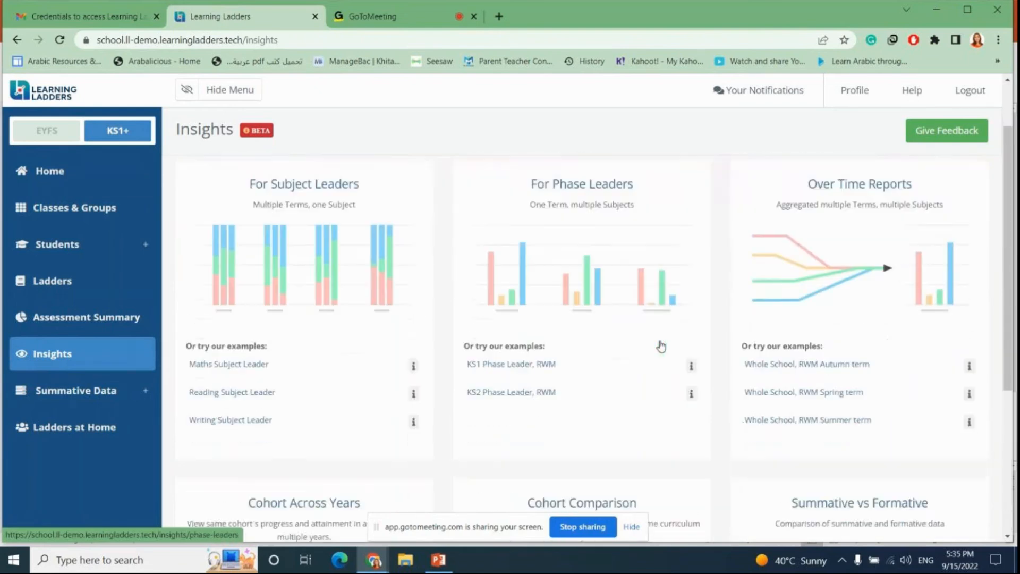
scroll(660, 346, up, 5)
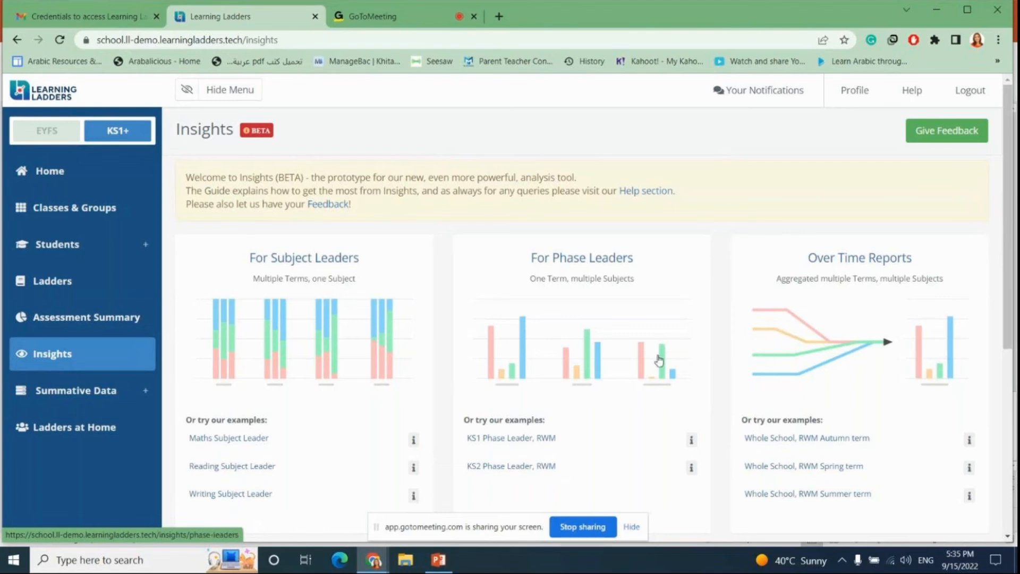
scroll(778, 256, down, 3)
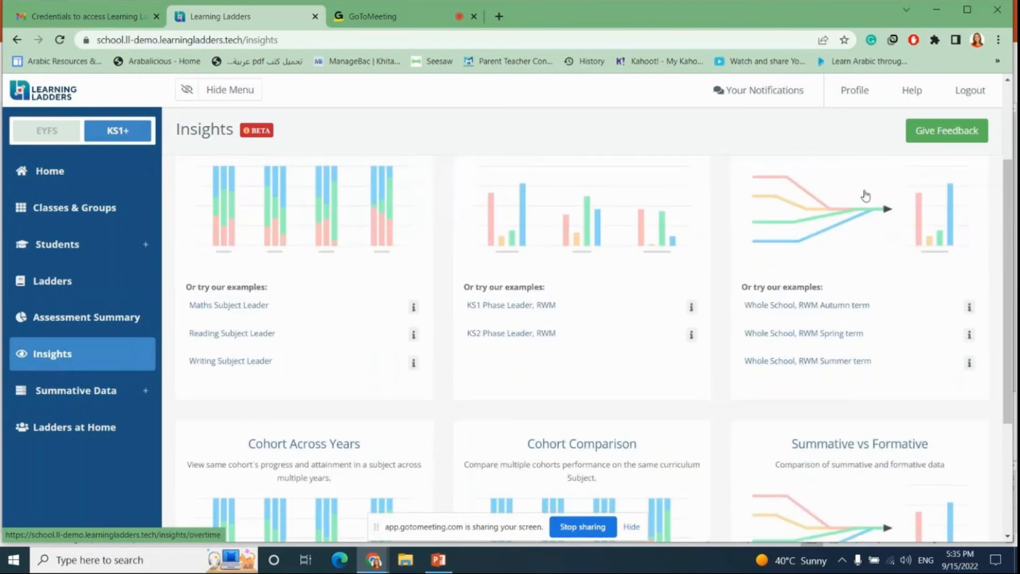
scroll(866, 197, down, 4)
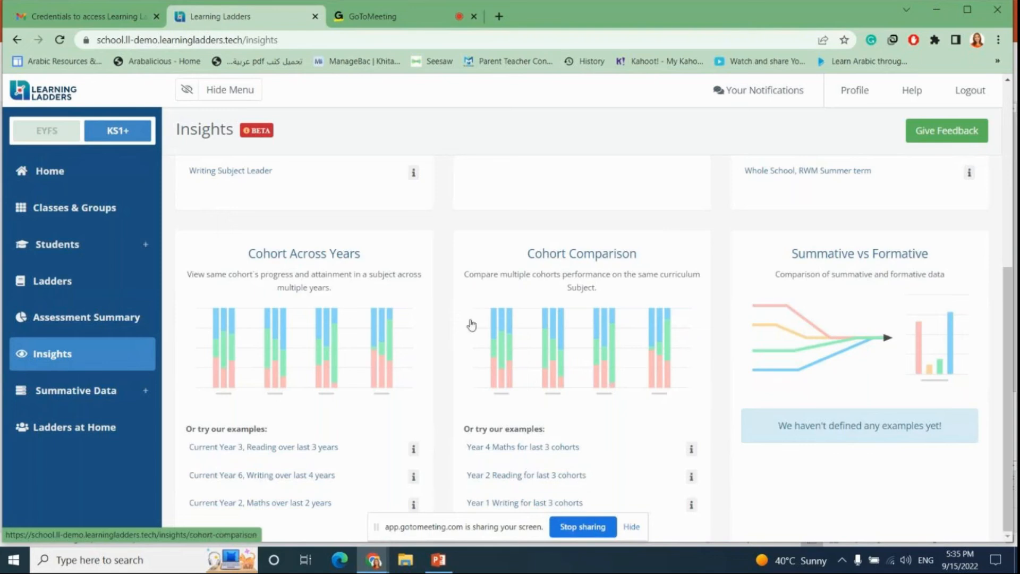
scroll(474, 324, up, 6)
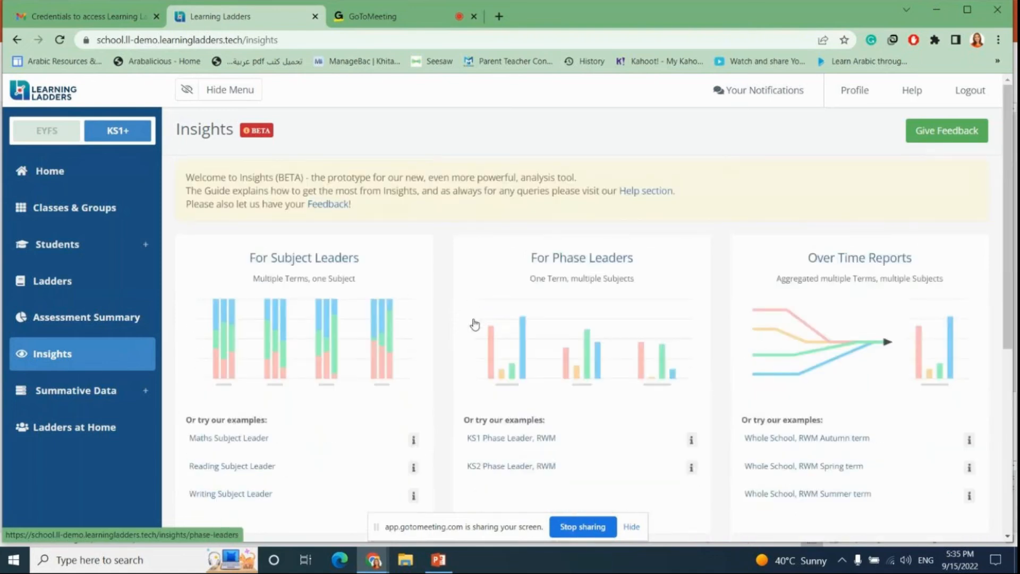
scroll(474, 324, down, 6)
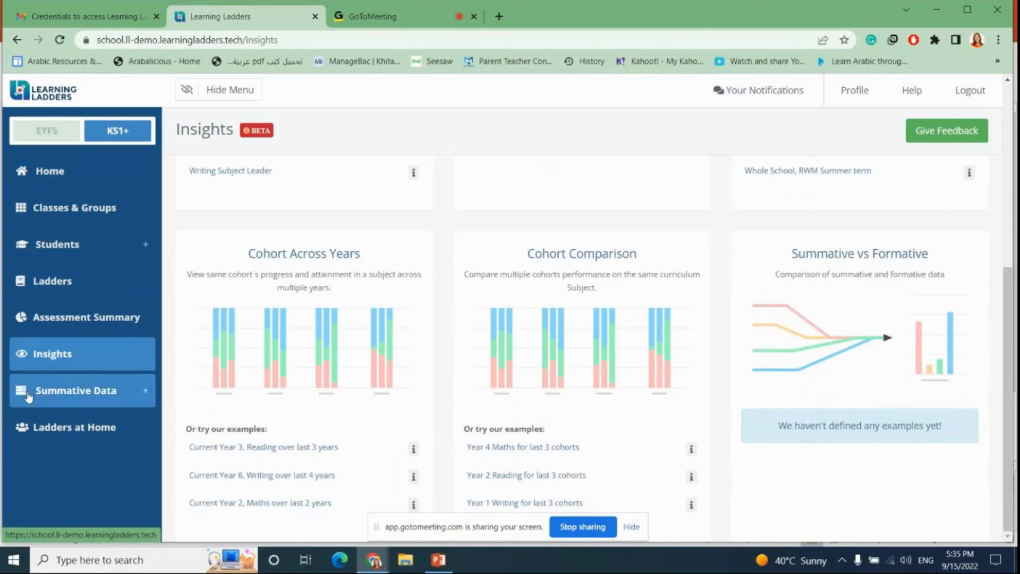
click(57, 399)
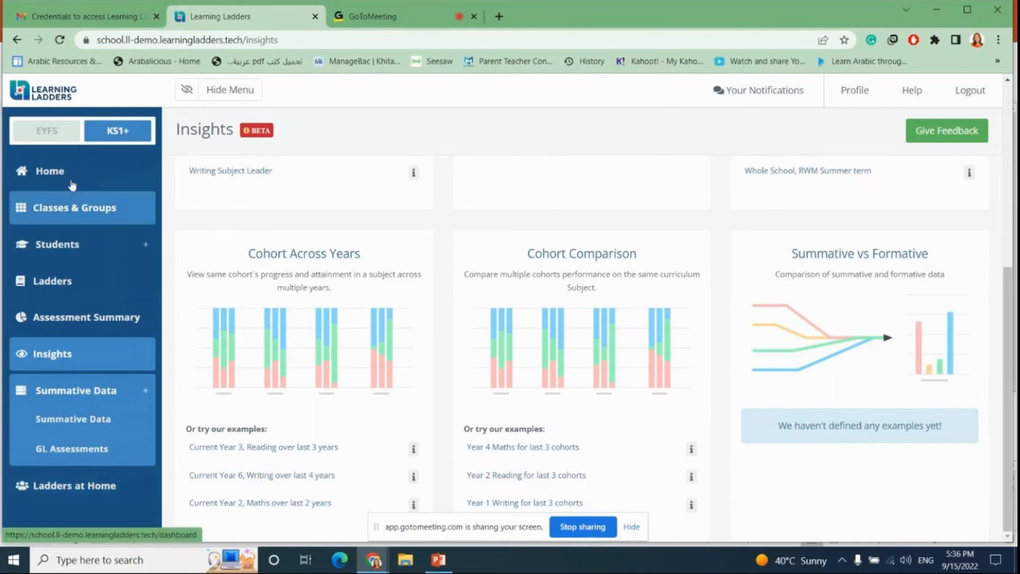
Step: Open the Help support site, browse its knowledge base articles, and return to the Learning Ladders tab
click(910, 93)
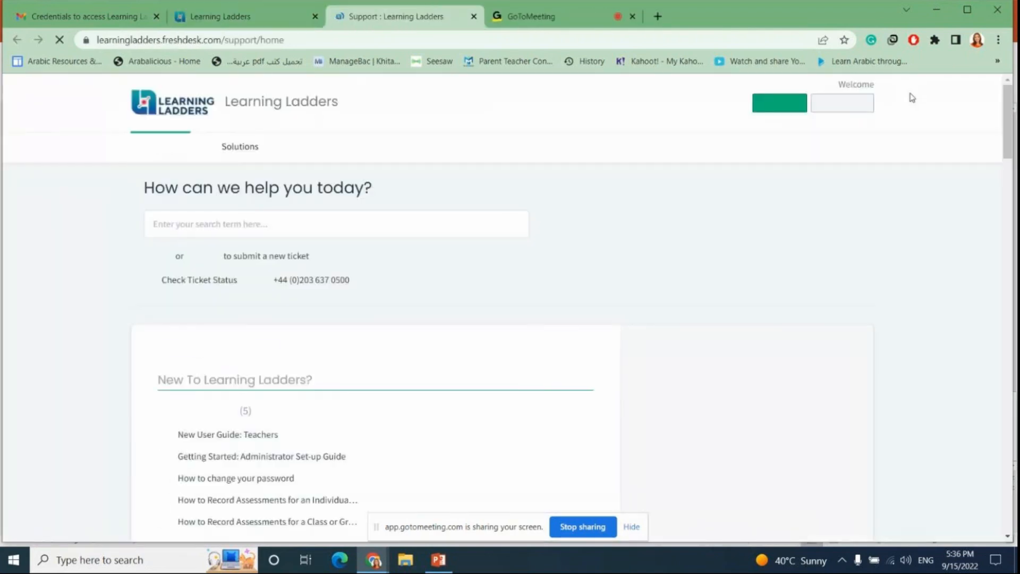
scroll(153, 159, down, 7)
scroll(337, 159, down, 10)
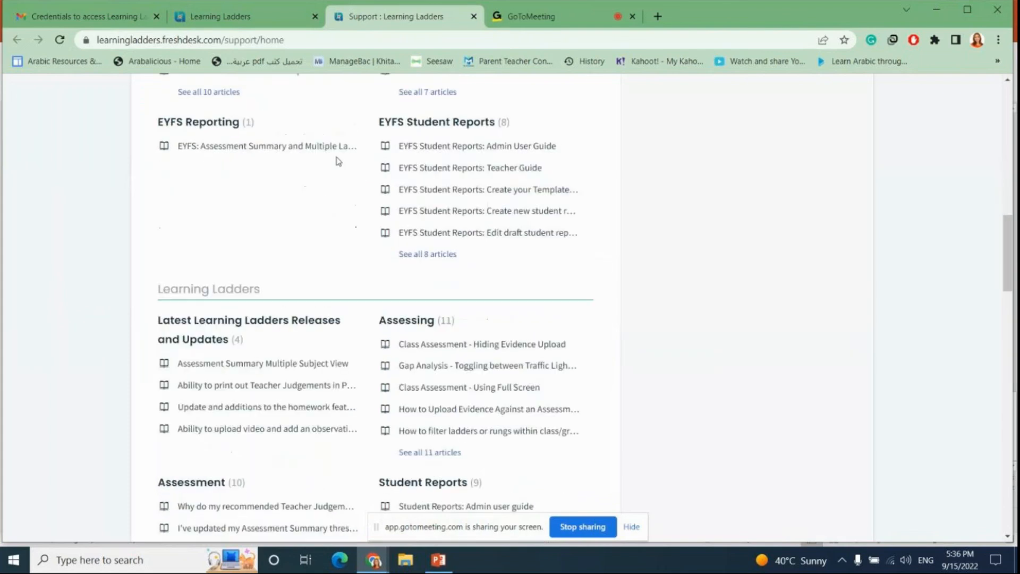
scroll(341, 156, up, 15)
scroll(342, 156, down, 15)
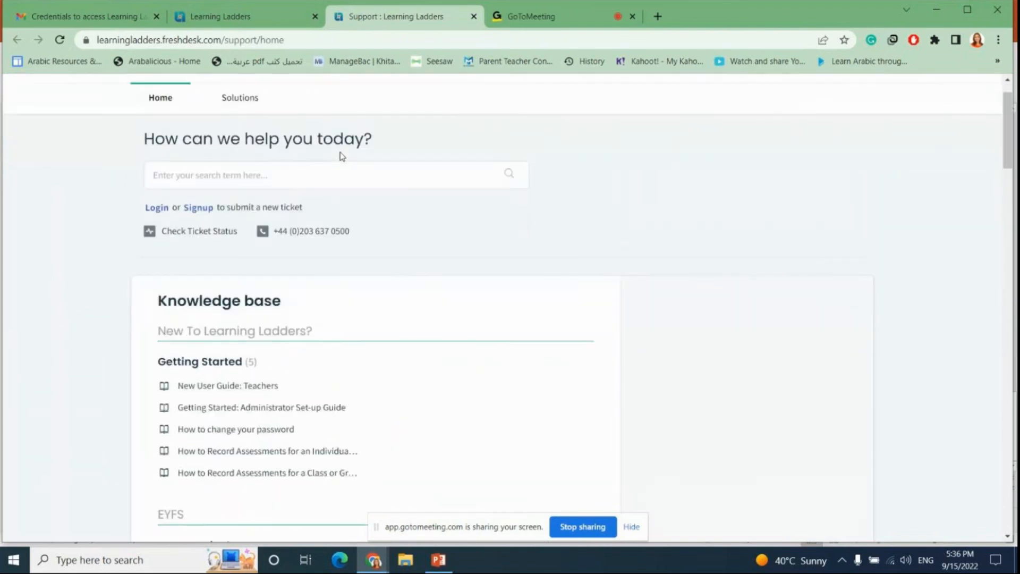
scroll(339, 158, down, 7)
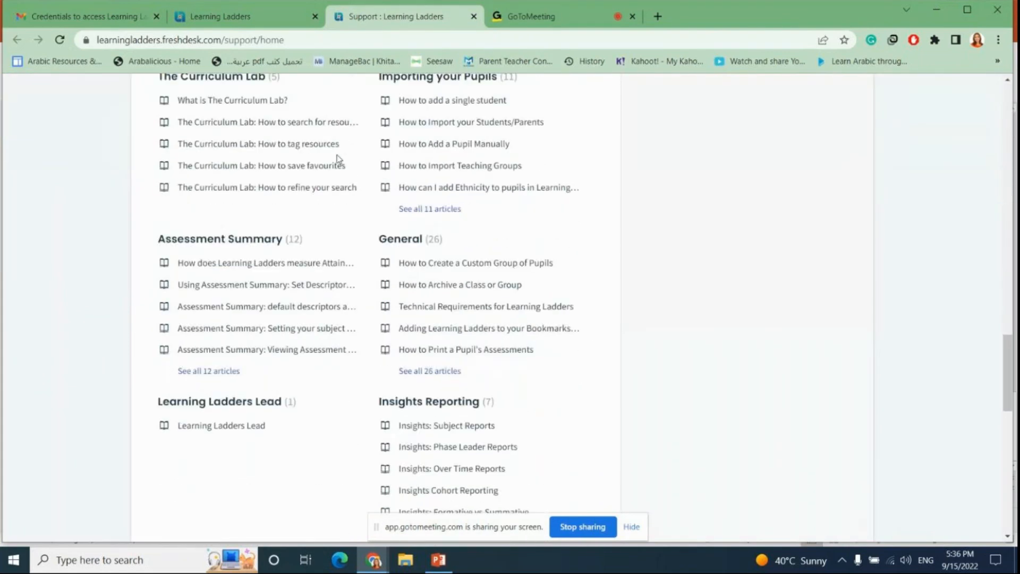
scroll(338, 159, up, 20)
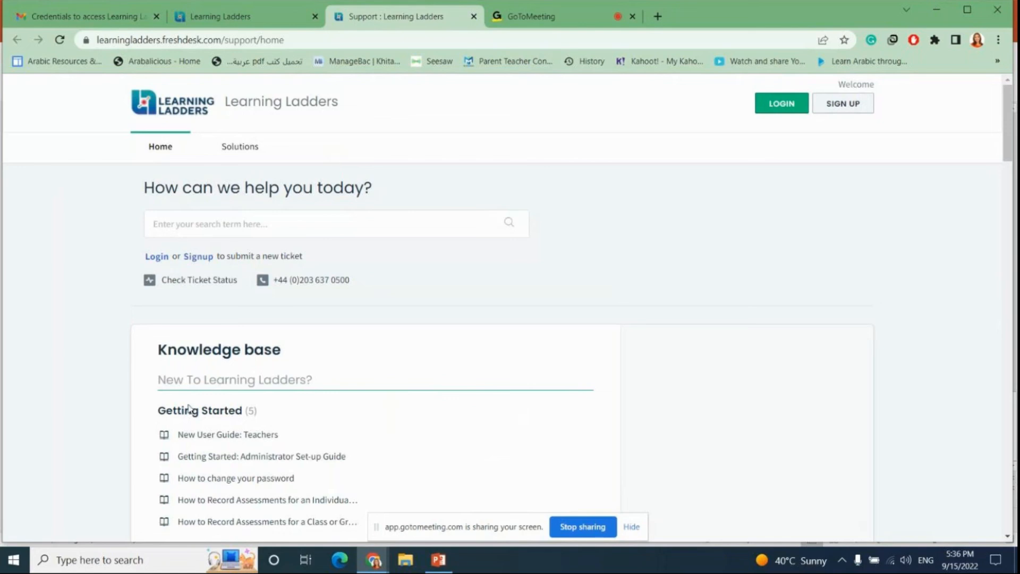
scroll(366, 408, down, 10)
scroll(370, 406, down, 2)
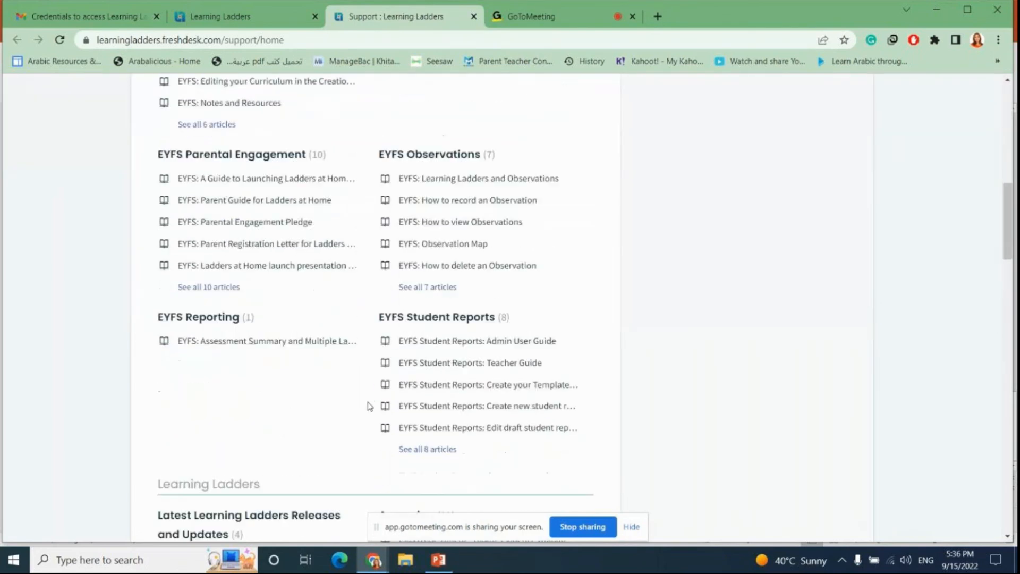
scroll(365, 406, up, 15)
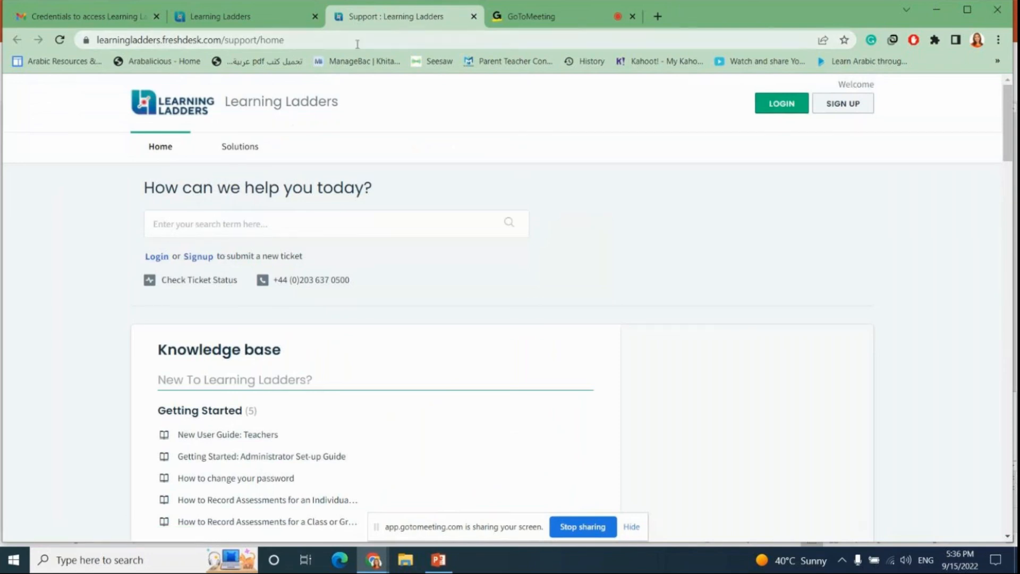
click(239, 19)
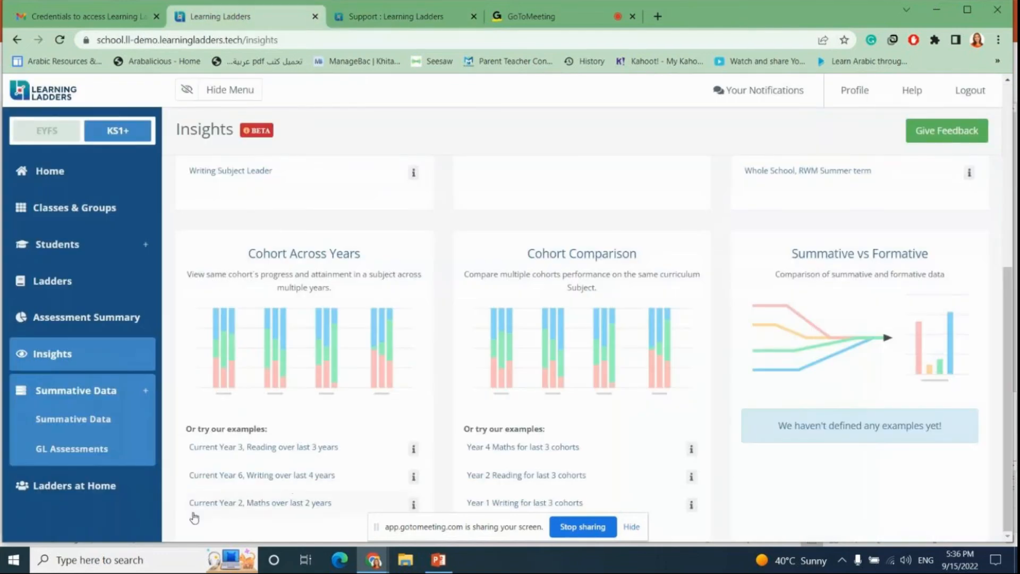
Step: Open the Ladders at Home Homework section and dismiss the homework feature updates notice
click(69, 487)
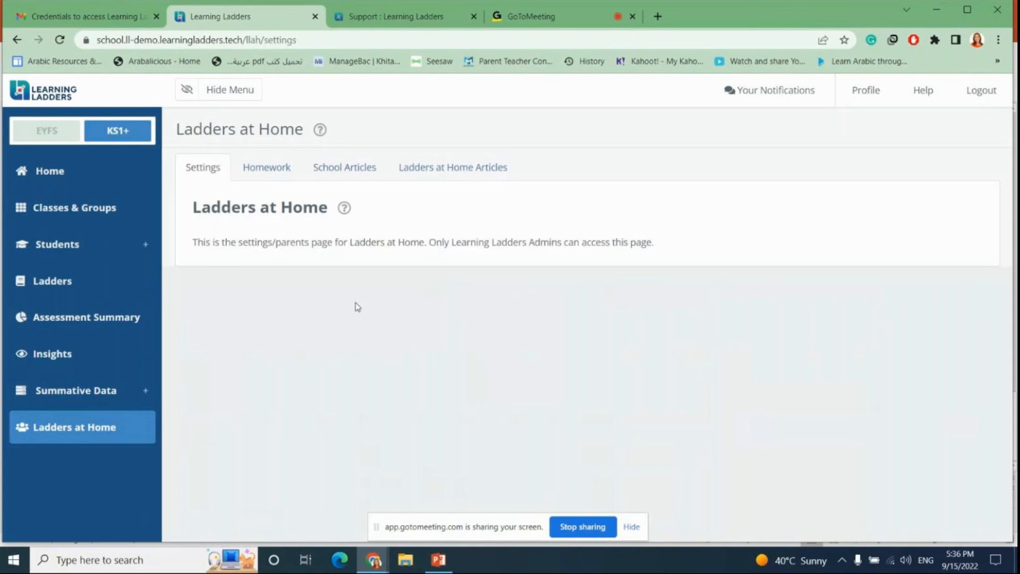
click(266, 173)
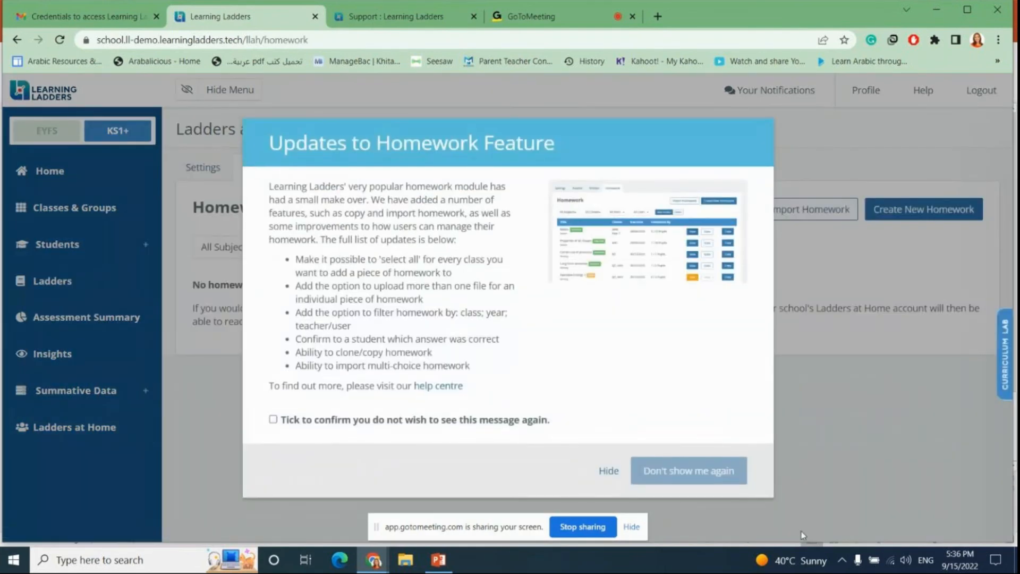
click(607, 471)
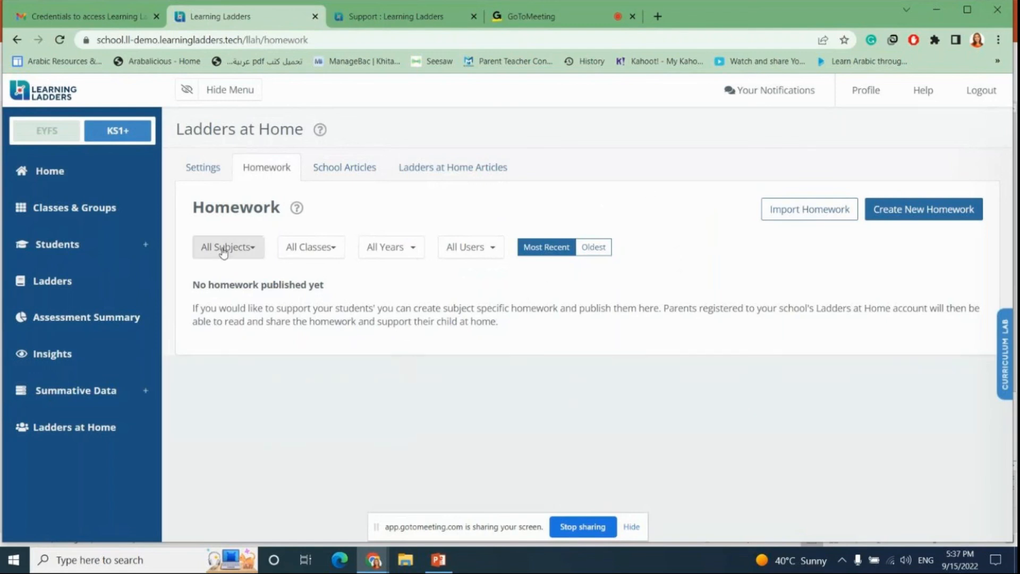
Step: Browse the homework subject and class filter lists without changing them
click(244, 252)
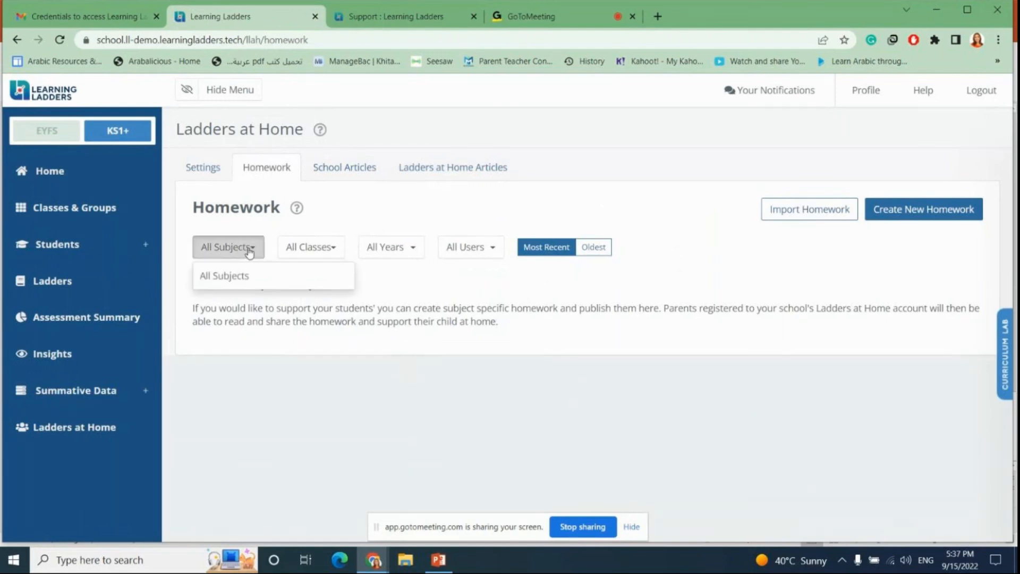
click(239, 246)
click(313, 254)
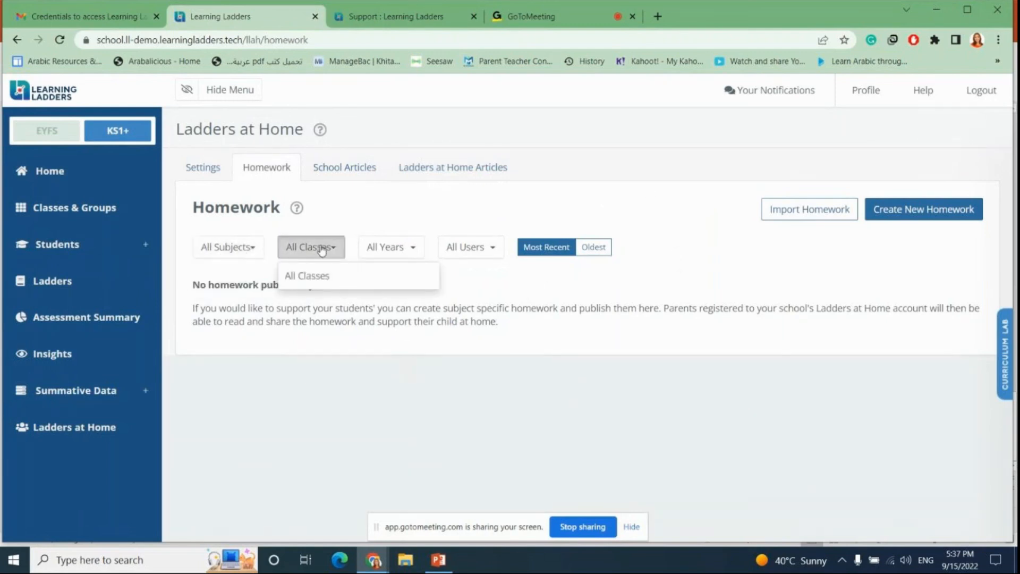
click(417, 398)
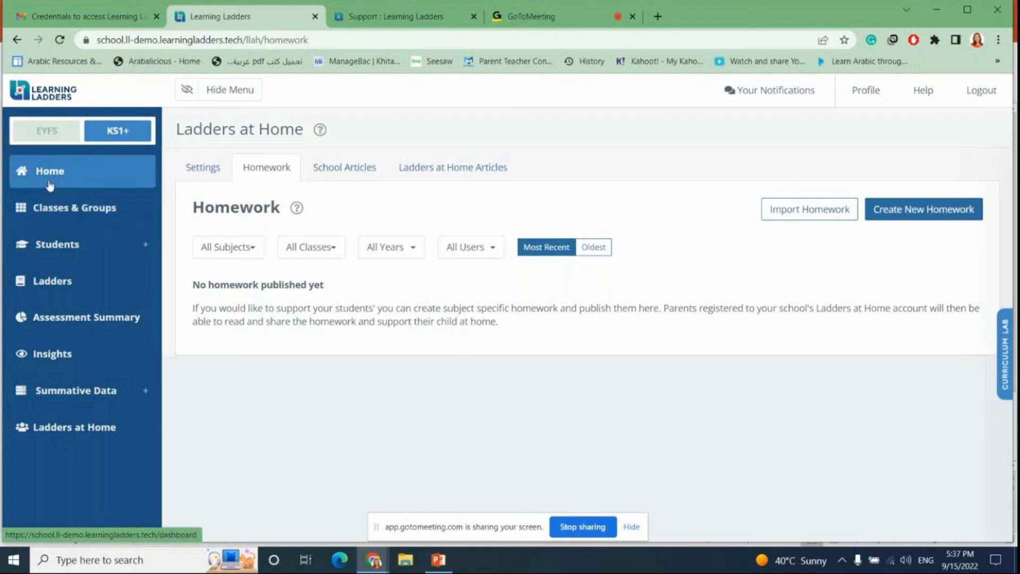
Step: Visit Classes & Groups and return to the Home dashboard
click(50, 210)
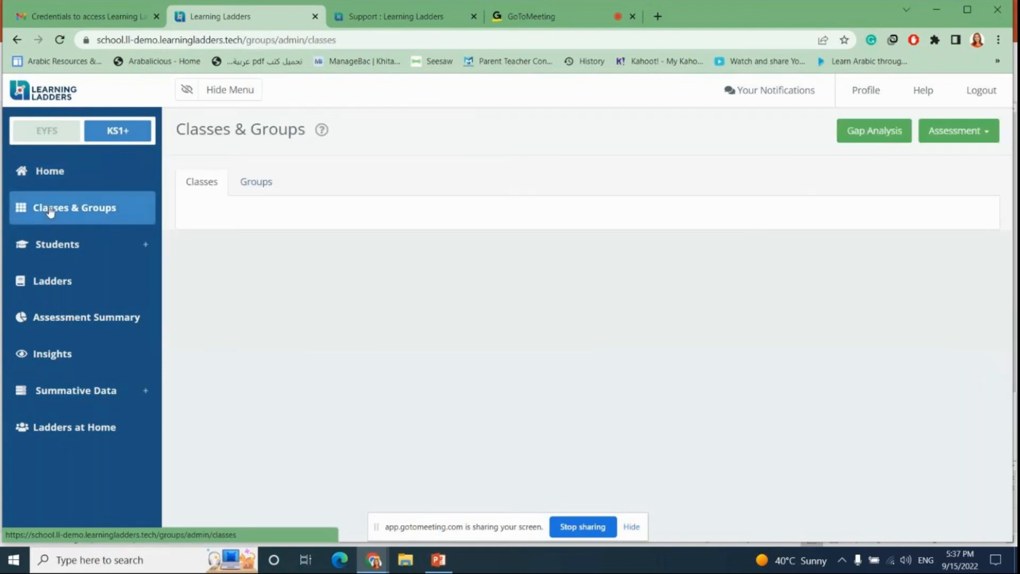
click(57, 173)
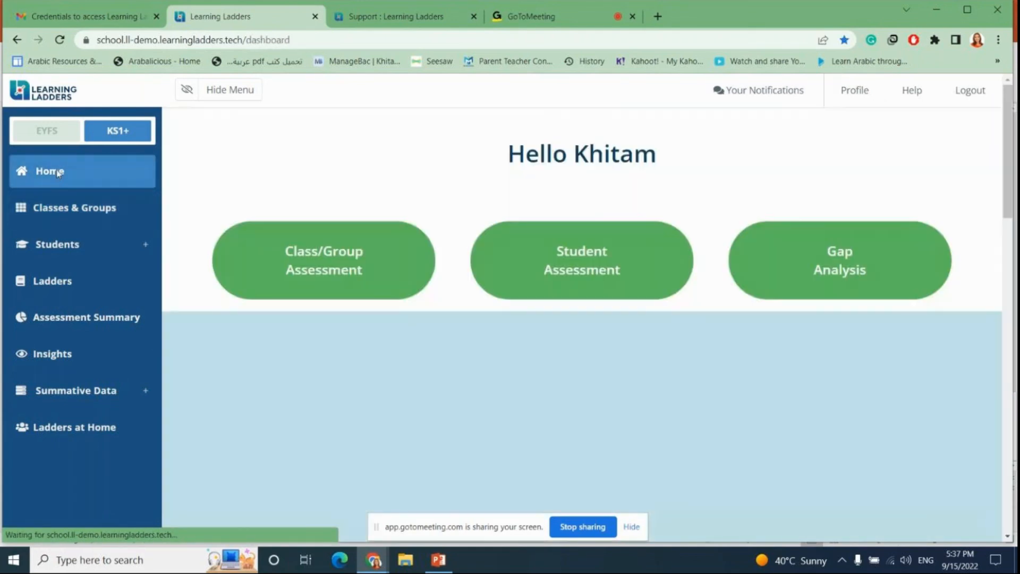